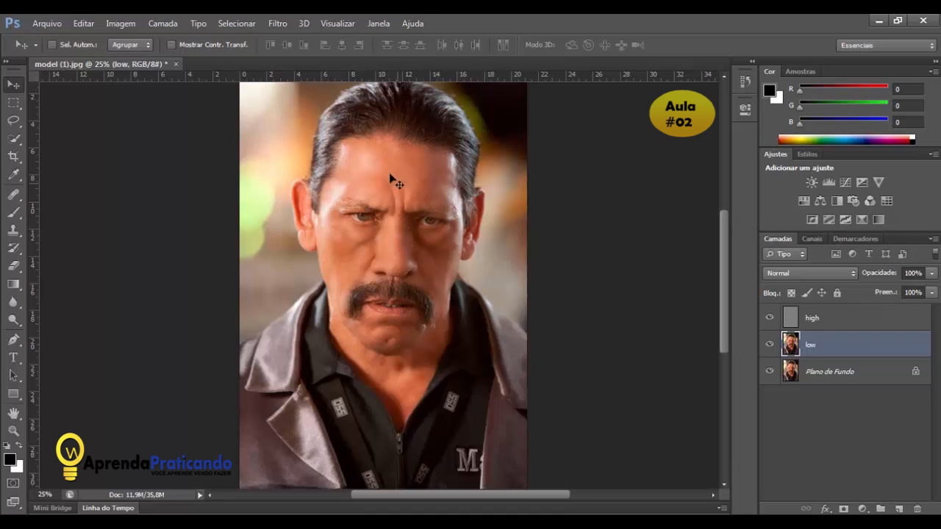
{"action": "left_click", "coordinate": [826, 317]}
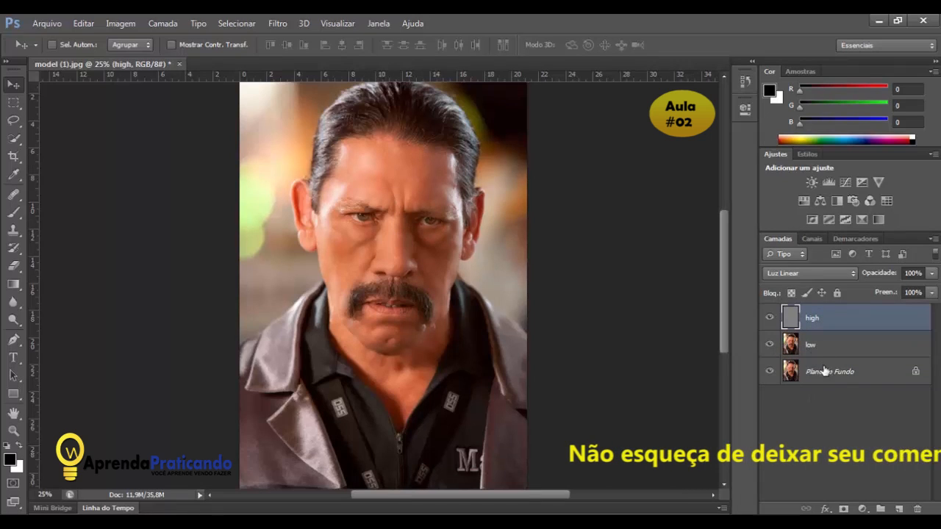
{"action": "left_click", "coordinate": [826, 375]}
{"action": "left_click", "coordinate": [818, 349]}
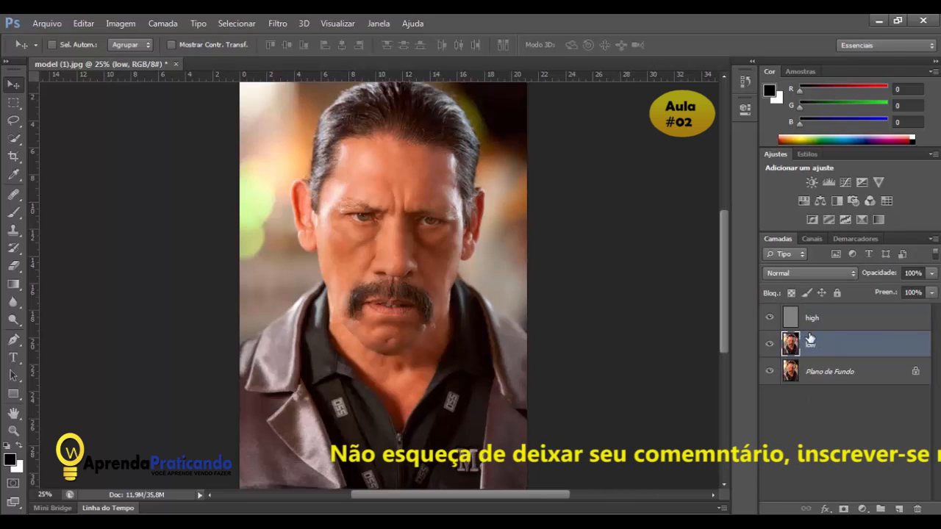
{"action": "left_click", "coordinate": [819, 322]}
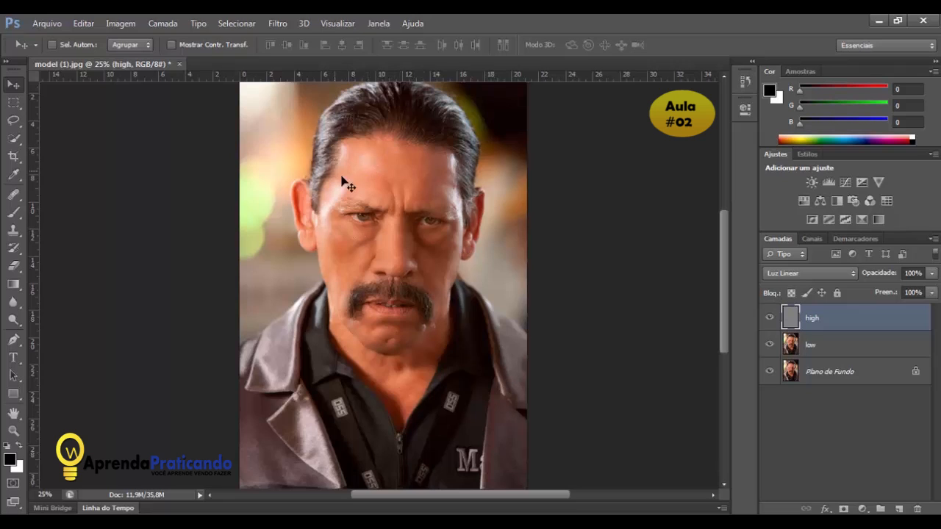
Add a Curves adjustment layer directly above the low layer
{"action": "left_click", "coordinate": [818, 350]}
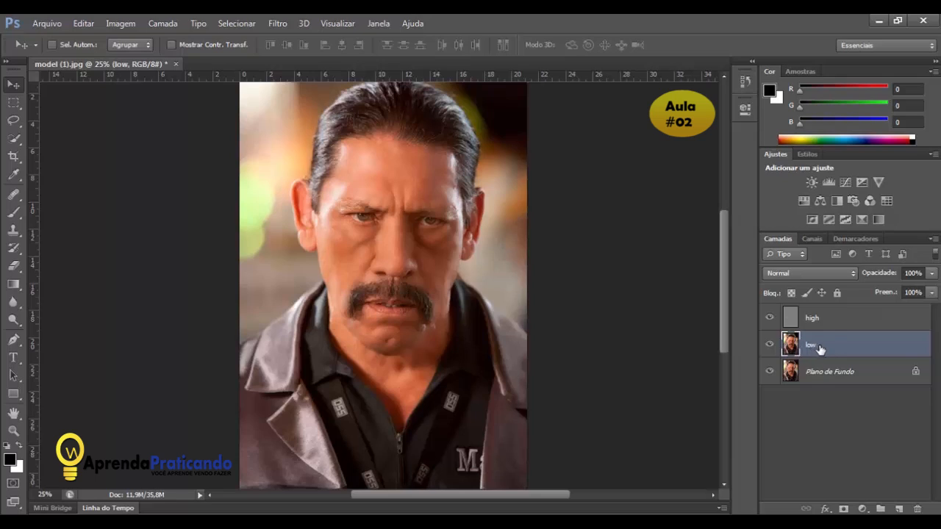
{"action": "left_click", "coordinate": [869, 511]}
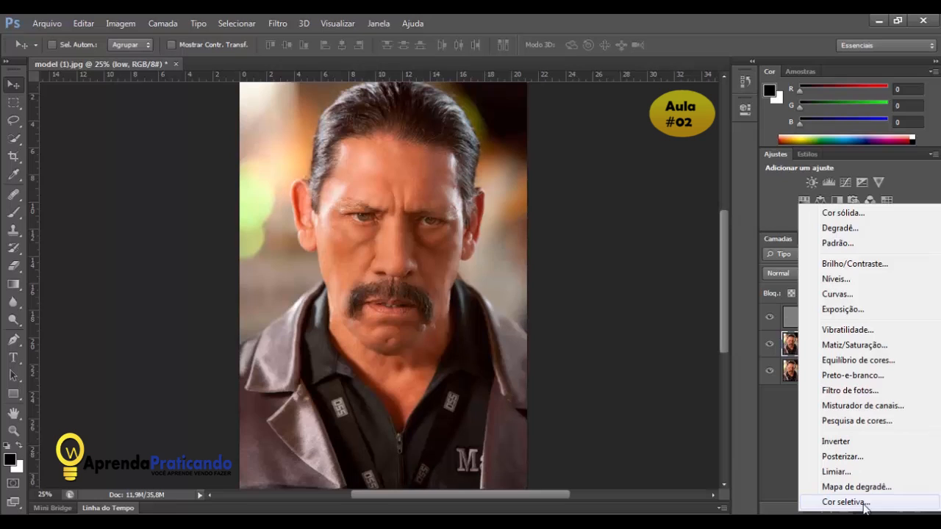
{"action": "left_click", "coordinate": [845, 297]}
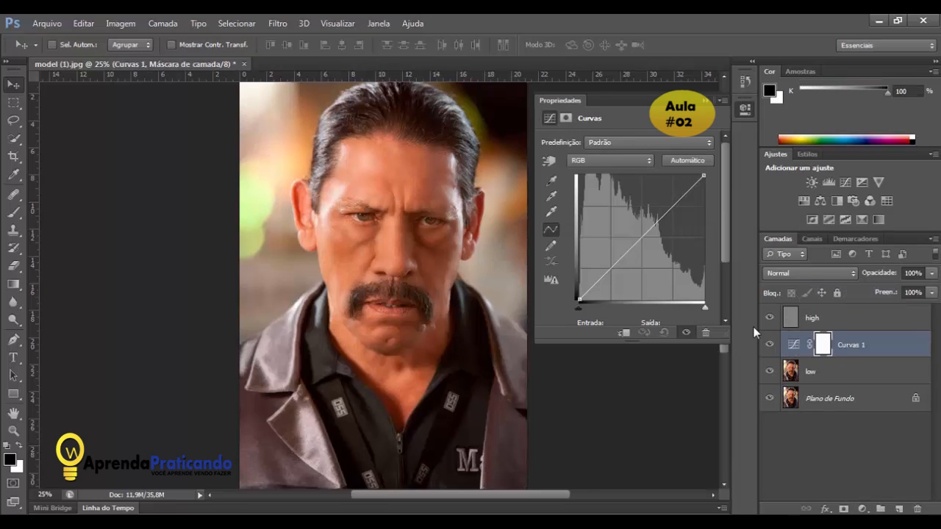
Brighten the midtones slightly by raising the middle of the RGB curve to about input 113, output 130
{"action": "left_click", "coordinate": [635, 241]}
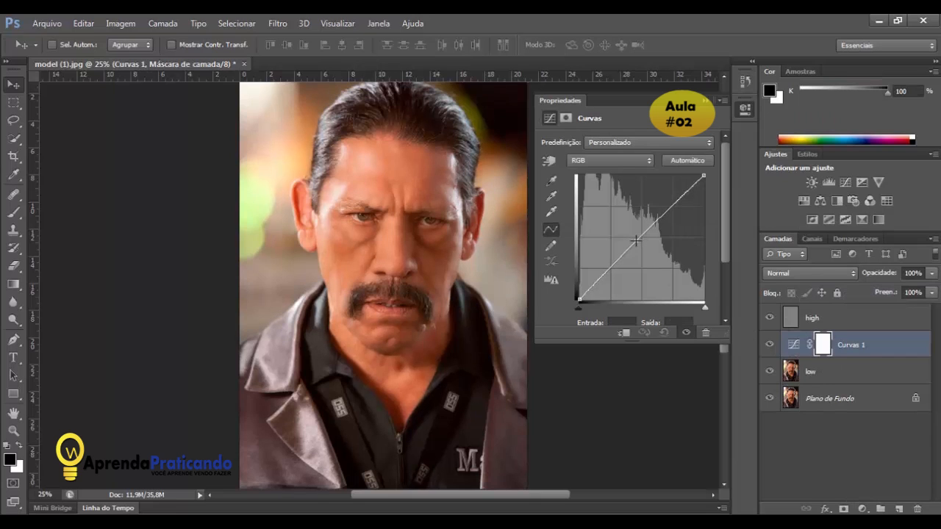
{"action": "left_click_drag", "start_coordinate": [636, 241], "coordinate": [634, 235]}
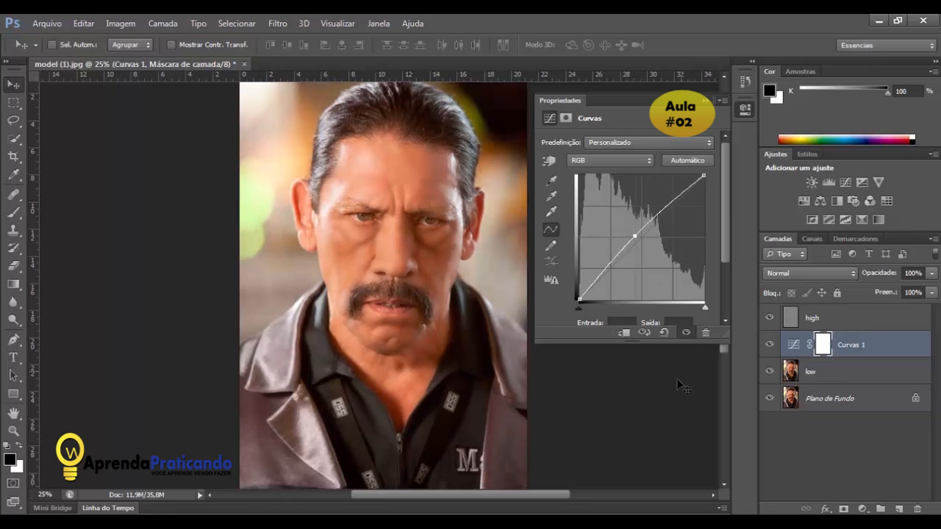
{"action": "scroll", "coordinate": [727, 238], "scroll_direction": "down", "scroll_amount": 3}
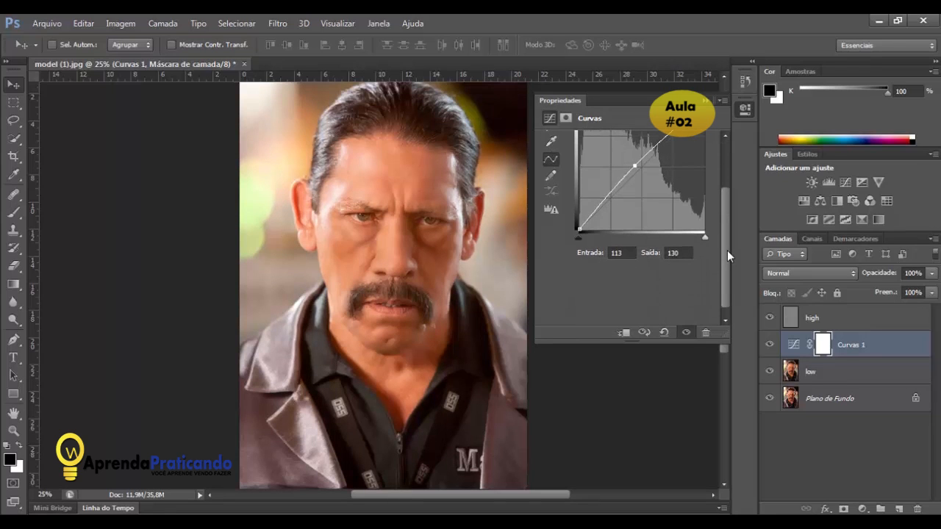
{"action": "left_click", "coordinate": [627, 253]}
{"action": "left_click", "coordinate": [680, 253]}
{"action": "left_click_drag", "start_coordinate": [635, 166], "coordinate": [635, 167]}
{"action": "left_click", "coordinate": [719, 100]}
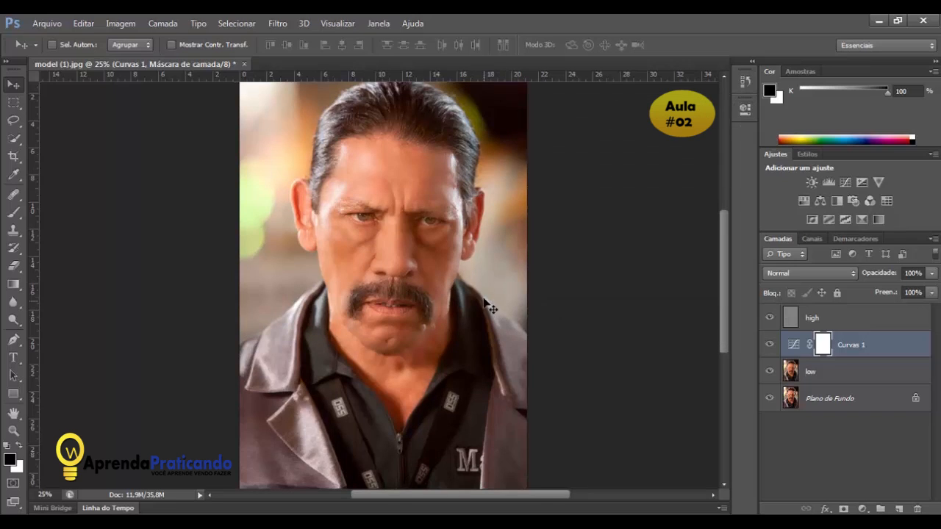
{"action": "mouse_move", "coordinate": [456, 235]}
{"action": "left_mouse_down"}
{"action": "mouse_move", "coordinate": [453, 248]}
{"action": "mouse_move", "coordinate": [461, 235]}
{"action": "left_mouse_up"}
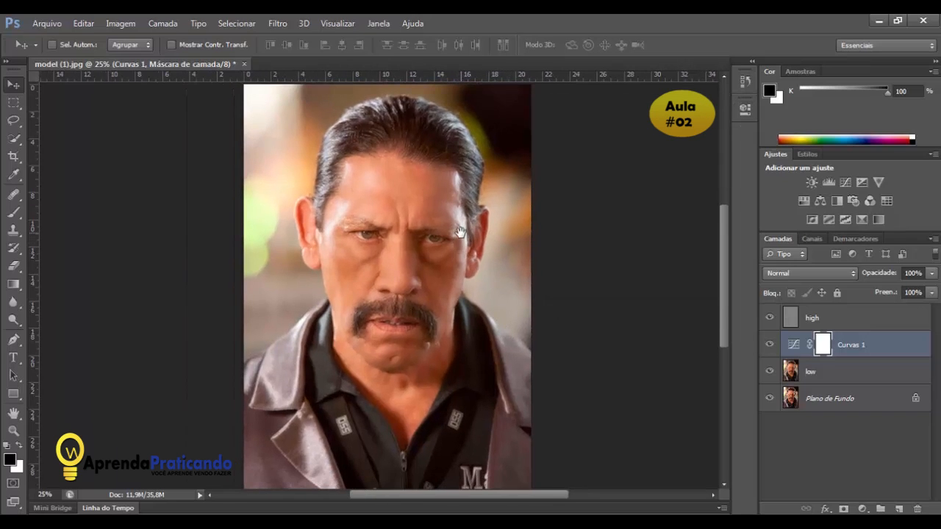
{"action": "key", "text": "ctrl+plus"}
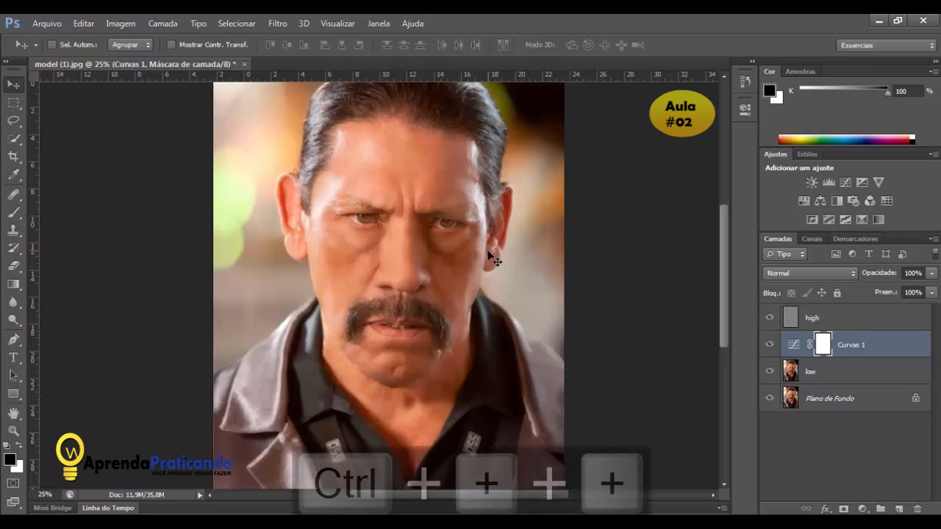
{"action": "left_click_drag", "start_coordinate": [526, 265], "coordinate": [493, 237]}
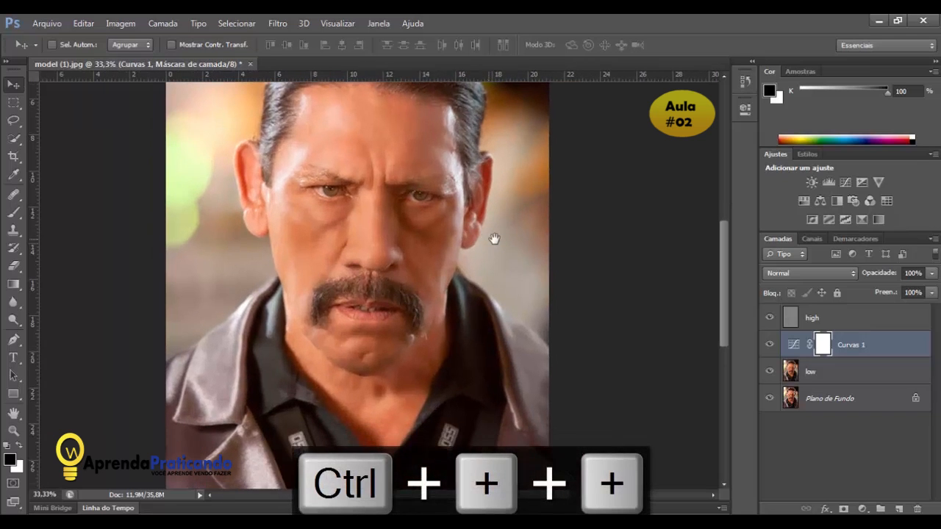
{"action": "key", "text": "ctrl+minus"}
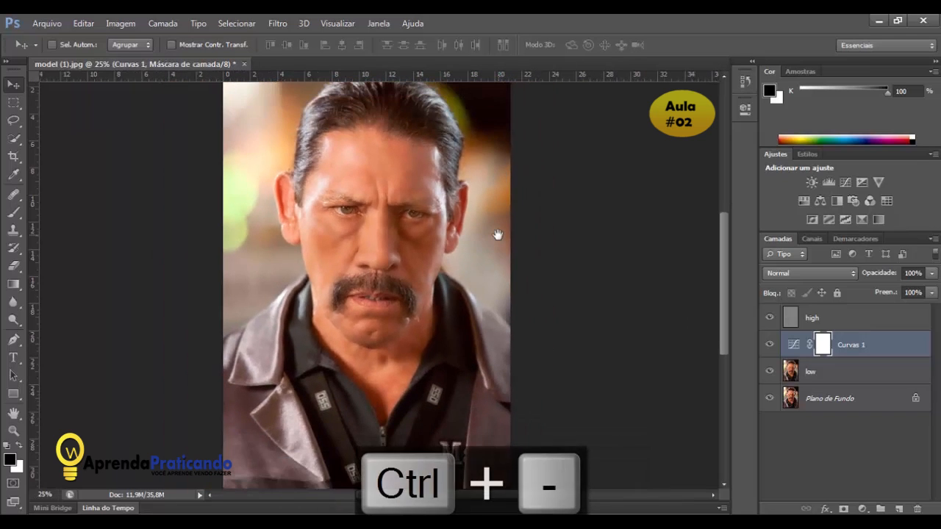
Create a layer named render above the high layer and stamp a merged copy of all visible layers into it
{"action": "left_click", "coordinate": [834, 324]}
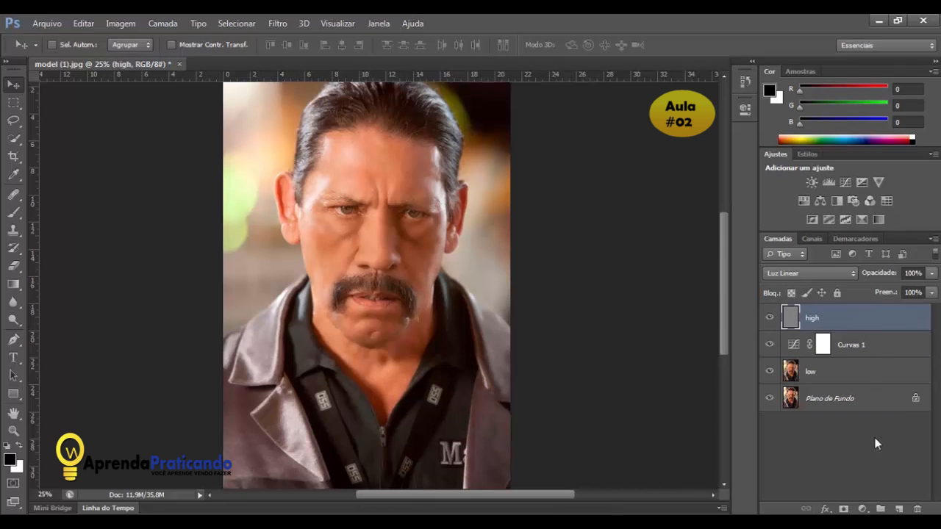
{"action": "left_click", "coordinate": [898, 509]}
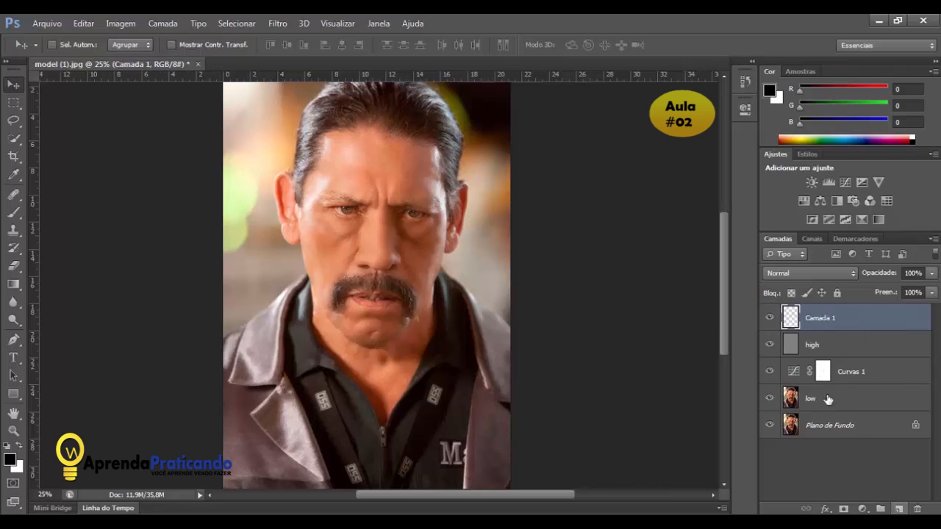
{"action": "double_click", "coordinate": [816, 319]}
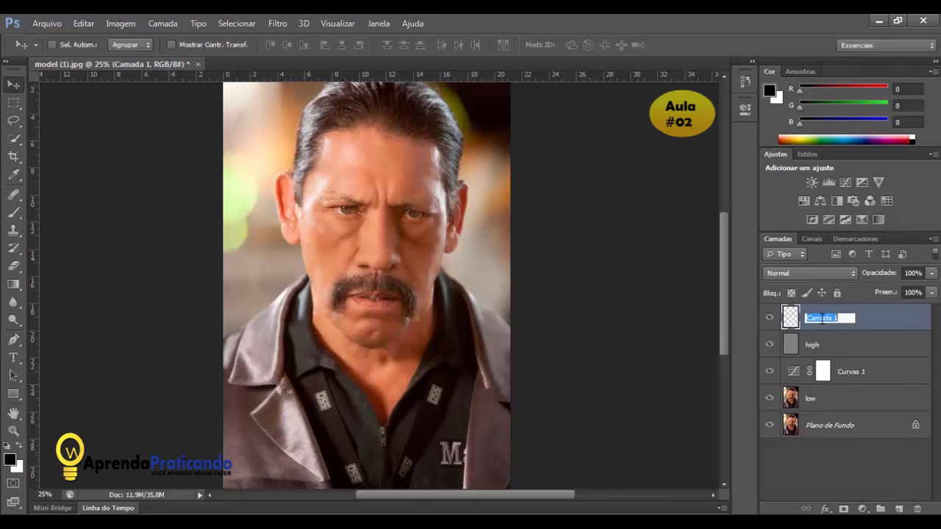
{"action": "type", "text": "render"}
{"action": "key", "text": "Return"}
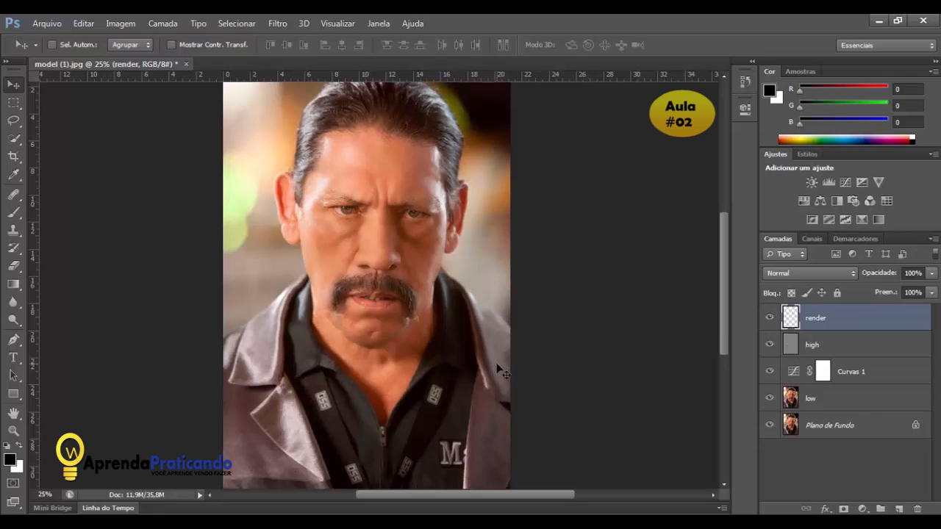
{"action": "key", "text": "ctrl+shift+alt+e"}
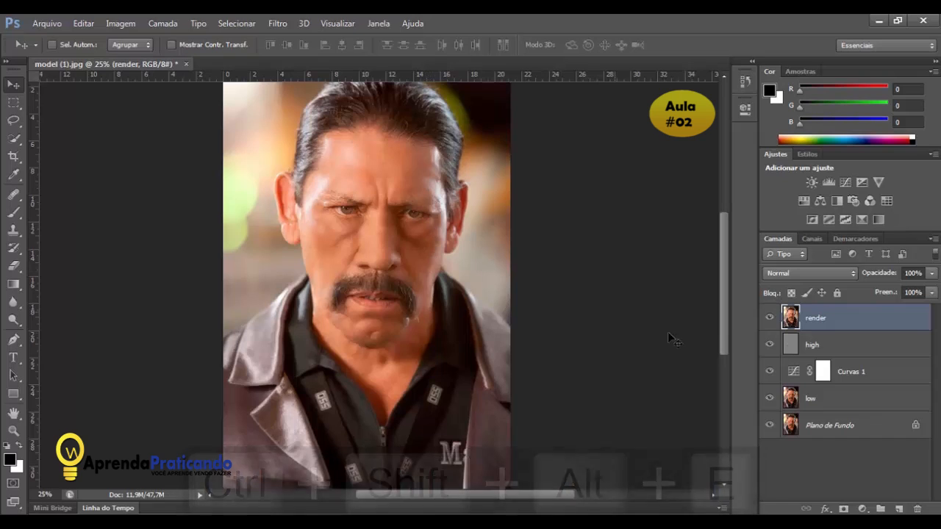
Group the high, Curvas 1 and low layers and name the group peels
{"action": "left_click", "coordinate": [822, 347]}
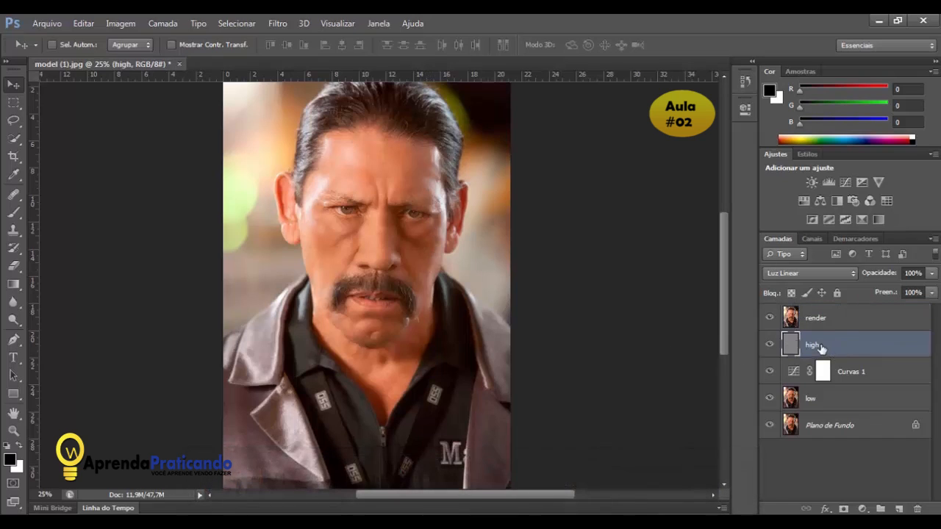
{"action": "left_click", "coordinate": [823, 398], "text": "shift"}
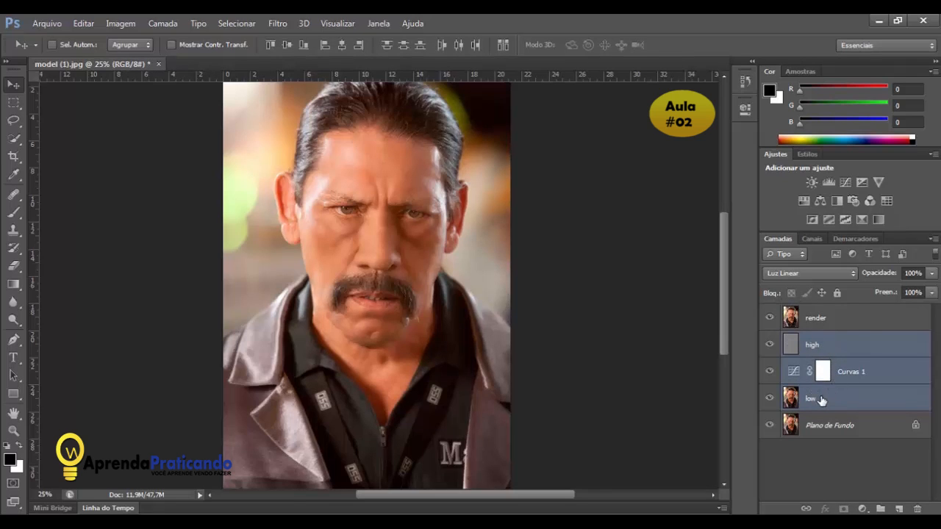
{"action": "left_click_drag", "start_coordinate": [822, 400], "coordinate": [881, 508]}
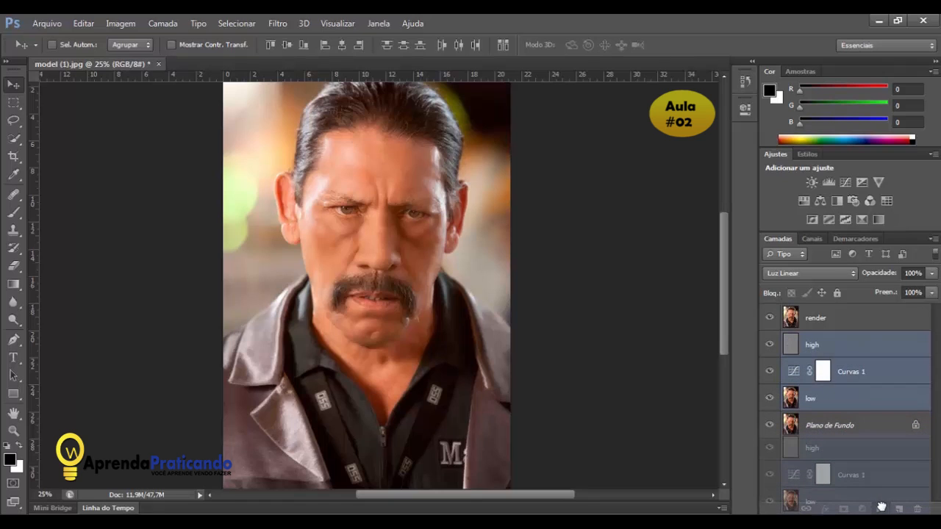
{"action": "left_click_drag", "start_coordinate": [882, 508], "coordinate": [881, 507]}
{"action": "double_click", "coordinate": [829, 339]}
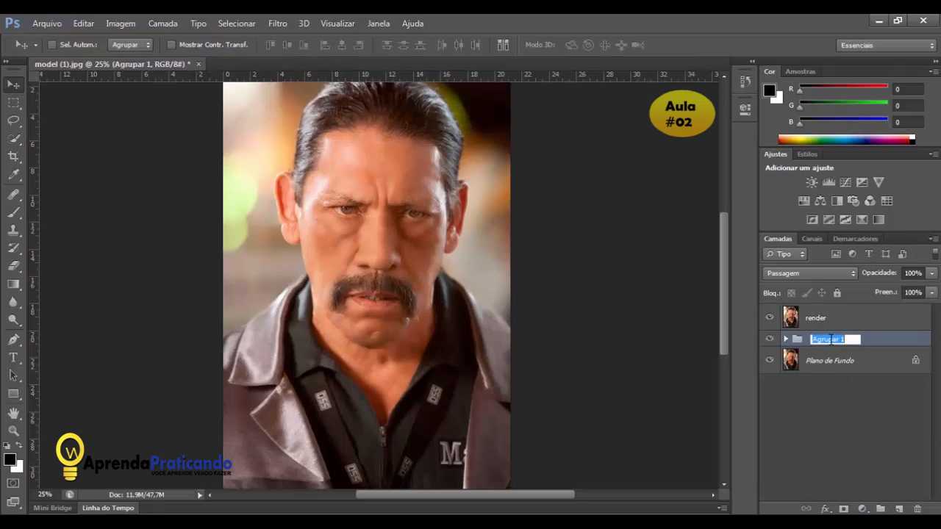
{"action": "type", "text": "e"}
{"action": "type", "text": "peels"}
{"action": "key", "text": "Return"}
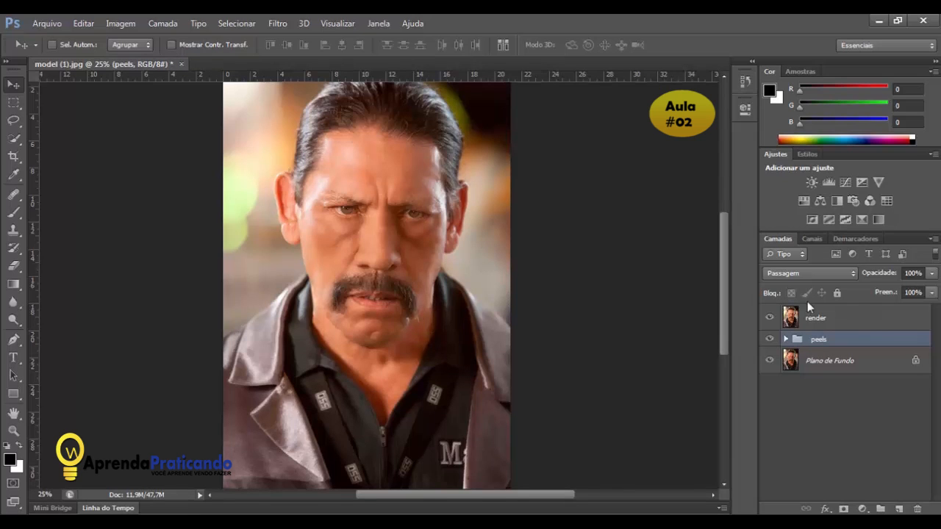
Select the render layer and place a horizontal guide across the face at the eyes
{"action": "left_click", "coordinate": [822, 317]}
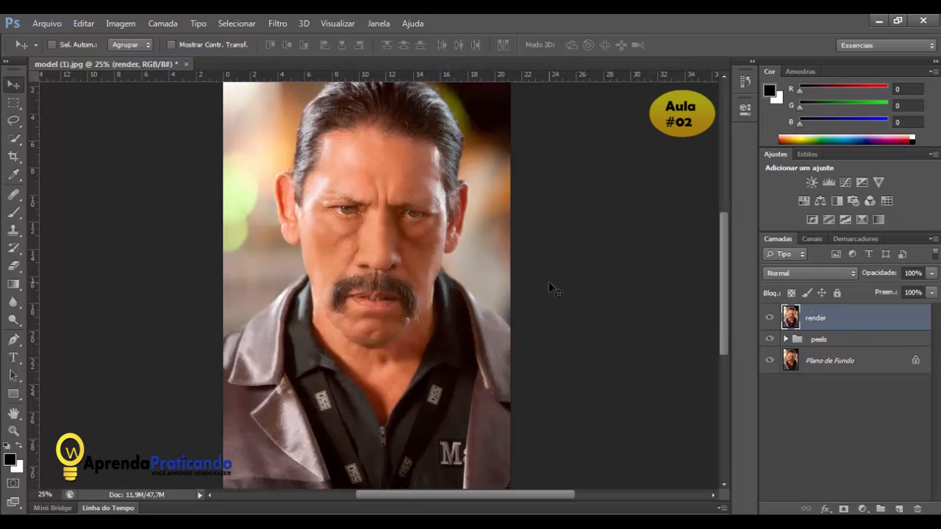
{"action": "key", "text": "ctrl+plus"}
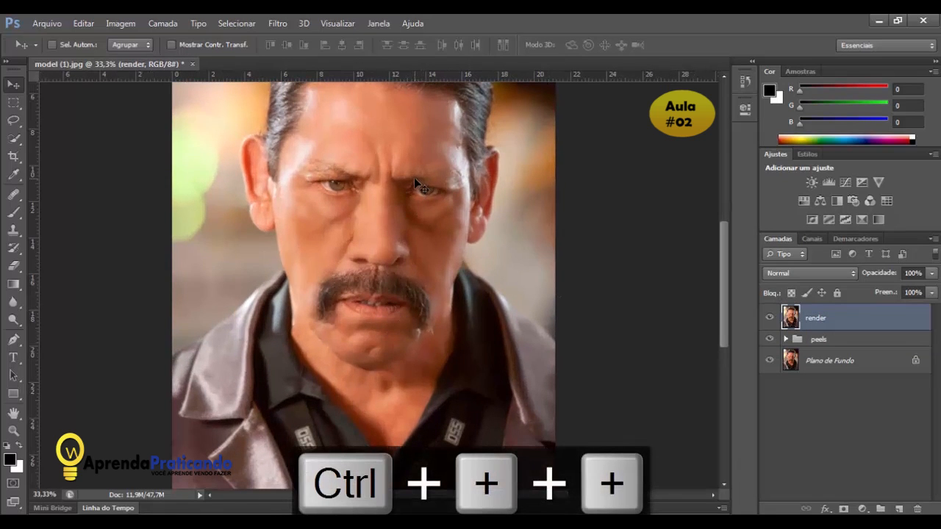
{"action": "left_click_drag", "start_coordinate": [413, 75], "coordinate": [412, 181]}
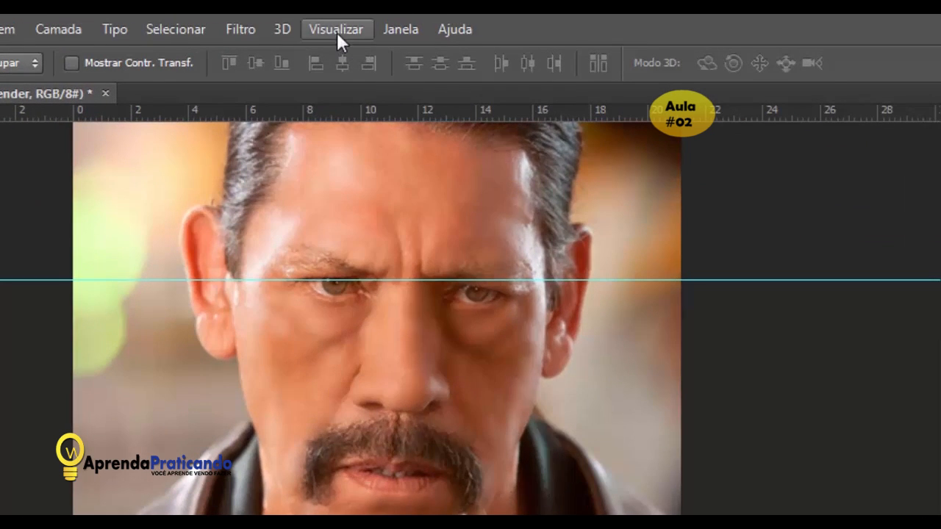
Hide the rulers and show them again
{"action": "left_click", "coordinate": [337, 23]}
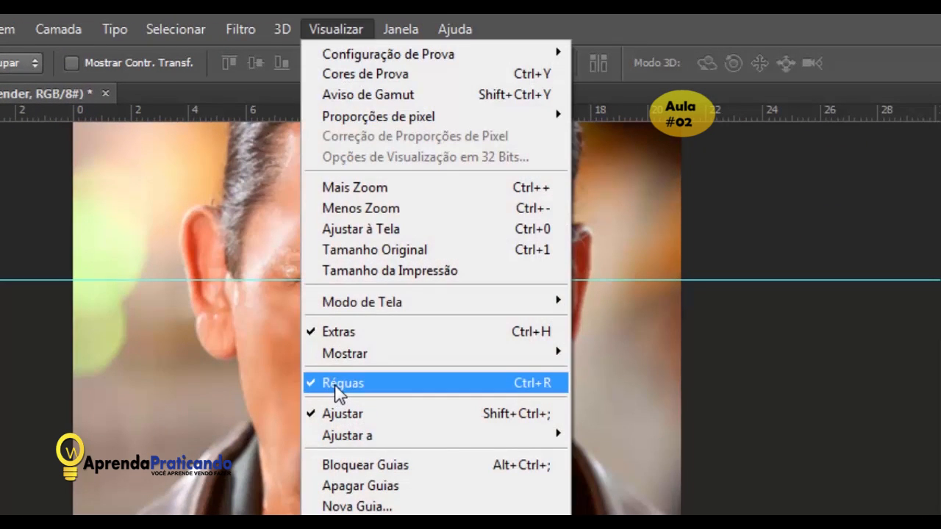
{"action": "left_click", "coordinate": [336, 392]}
{"action": "left_click", "coordinate": [334, 29]}
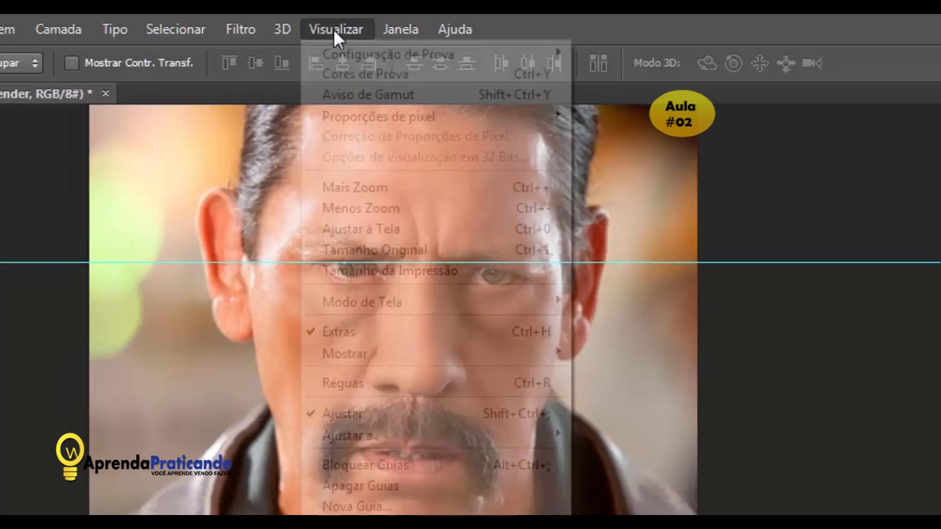
{"action": "left_click", "coordinate": [355, 380]}
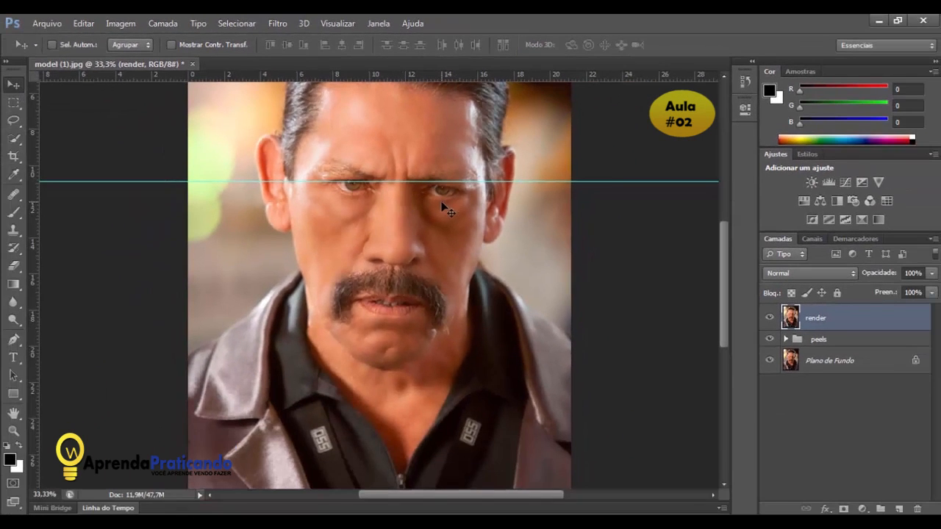
Nudge the guide up to just above the eyes and copy a rectangular selection around both eyes to a new layer
{"action": "left_click_drag", "start_coordinate": [369, 182], "coordinate": [371, 178]}
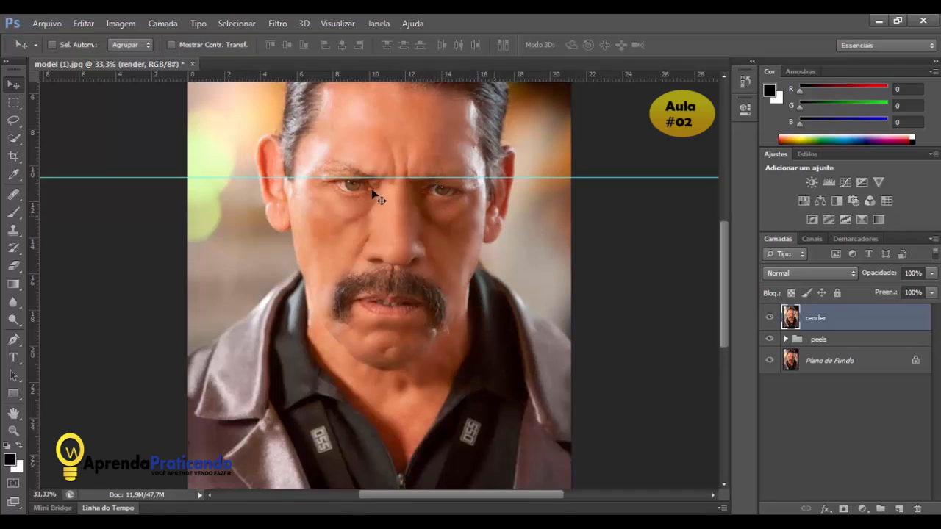
{"action": "left_click", "coordinate": [14, 102]}
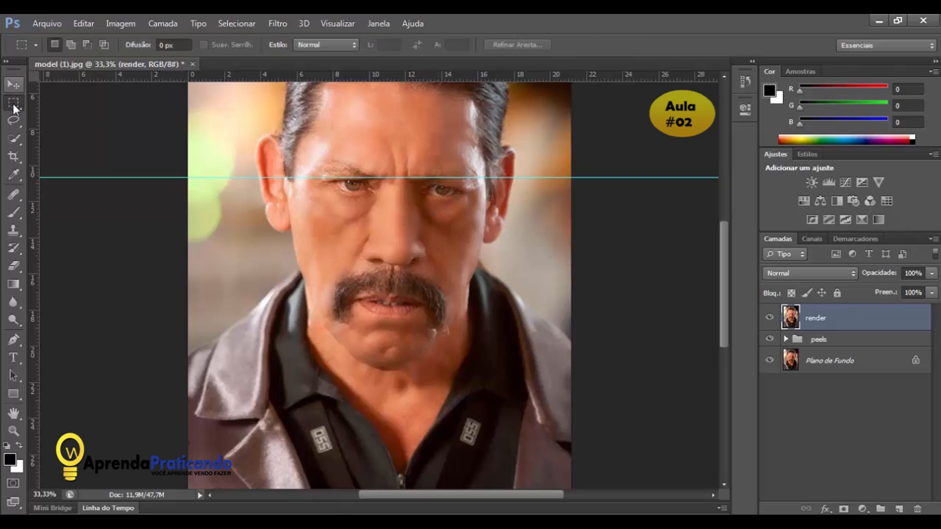
{"action": "left_click_drag", "start_coordinate": [305, 156], "coordinate": [476, 216]}
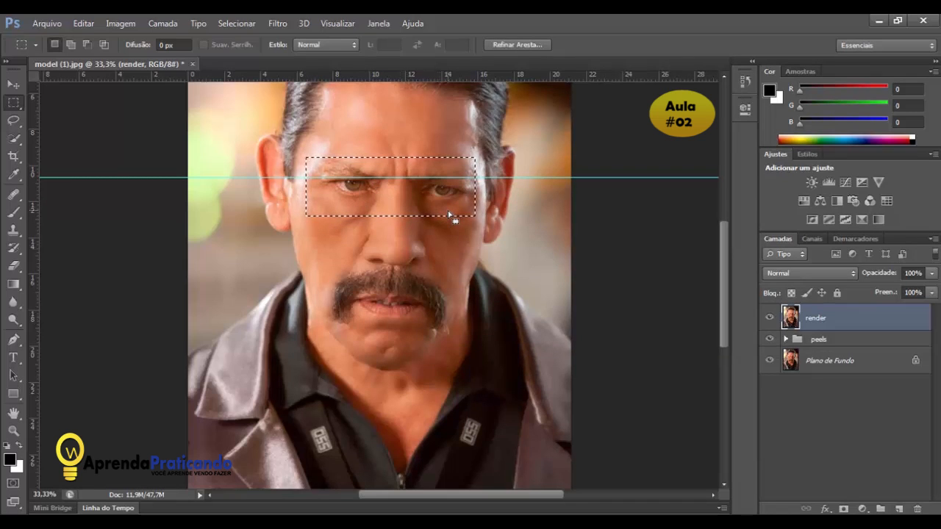
{"action": "key", "text": "ctrl+j"}
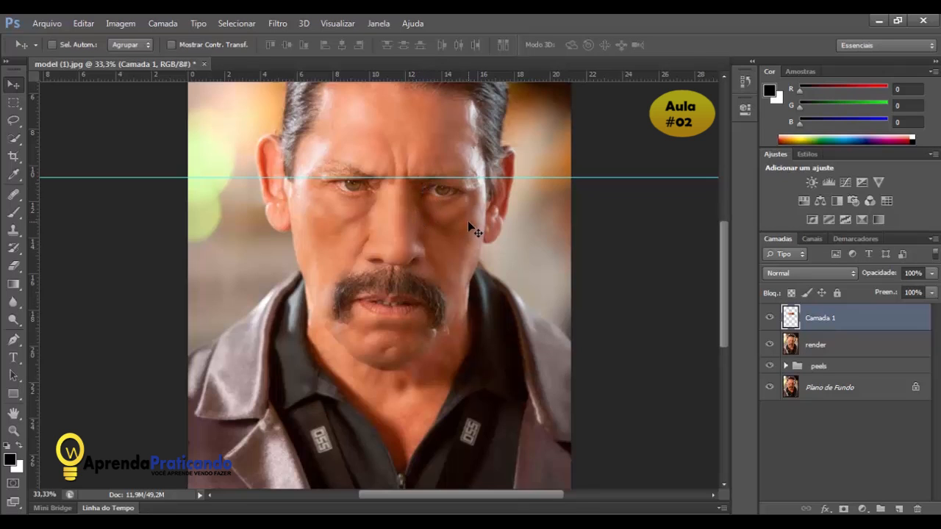
Rotate the Camada 1 eye copy by -4.47° to level the eyes with the horizontal guide
{"action": "key", "text": "ctrl+t"}
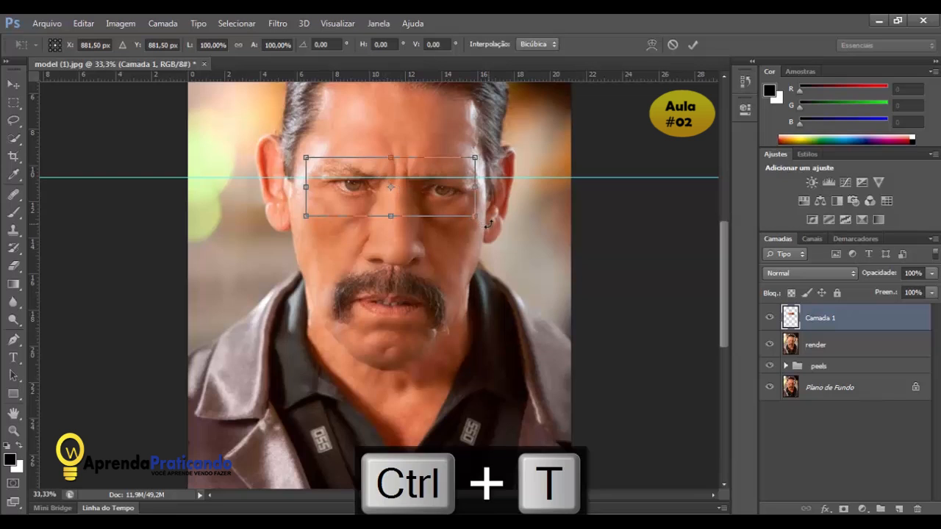
{"action": "left_click_drag", "start_coordinate": [487, 223], "coordinate": [495, 215]}
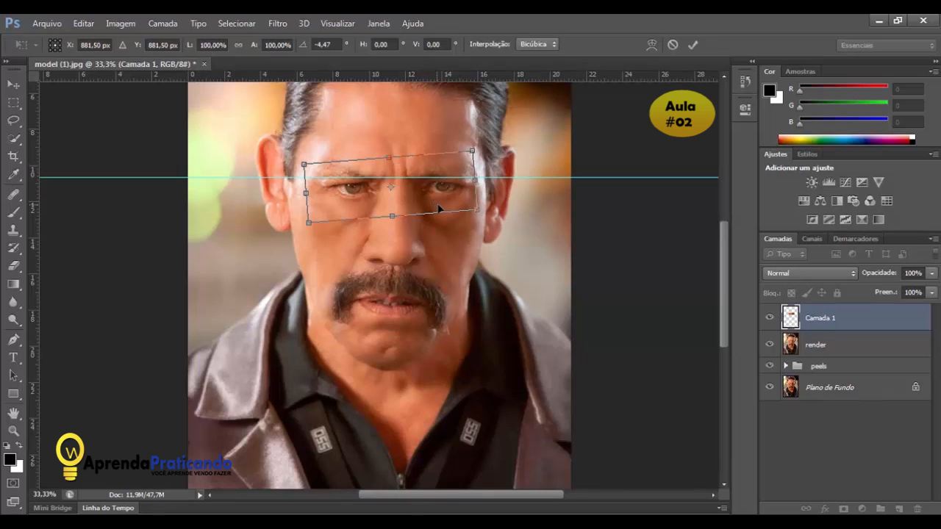
{"action": "left_click", "coordinate": [692, 45]}
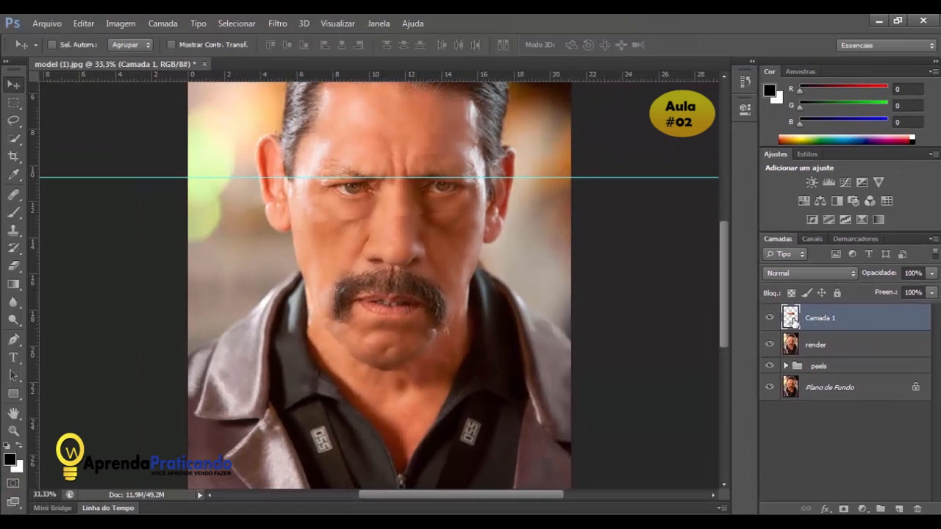
Contract a selection of Camada 1's outline and clear that area from the render layer, leaving nothing selected
{"action": "left_click", "coordinate": [792, 319], "text": "ctrl"}
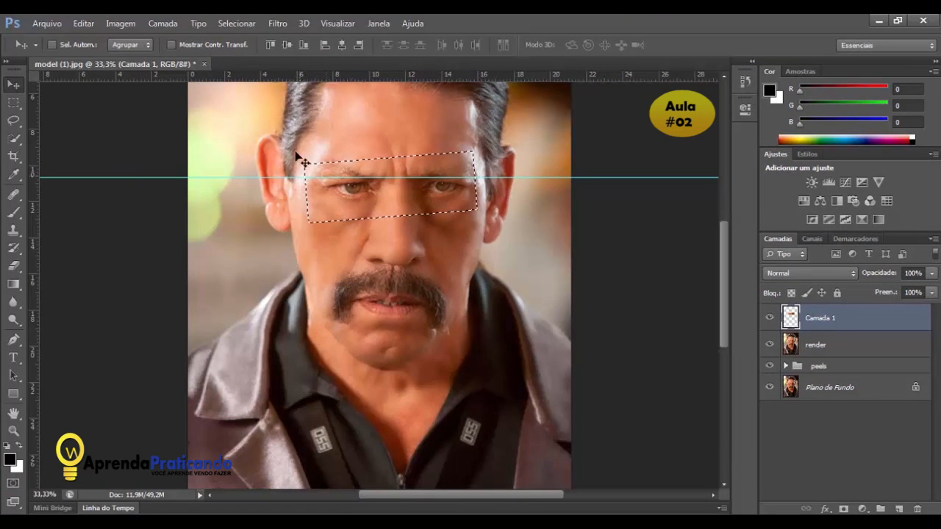
{"action": "left_click", "coordinate": [243, 26]}
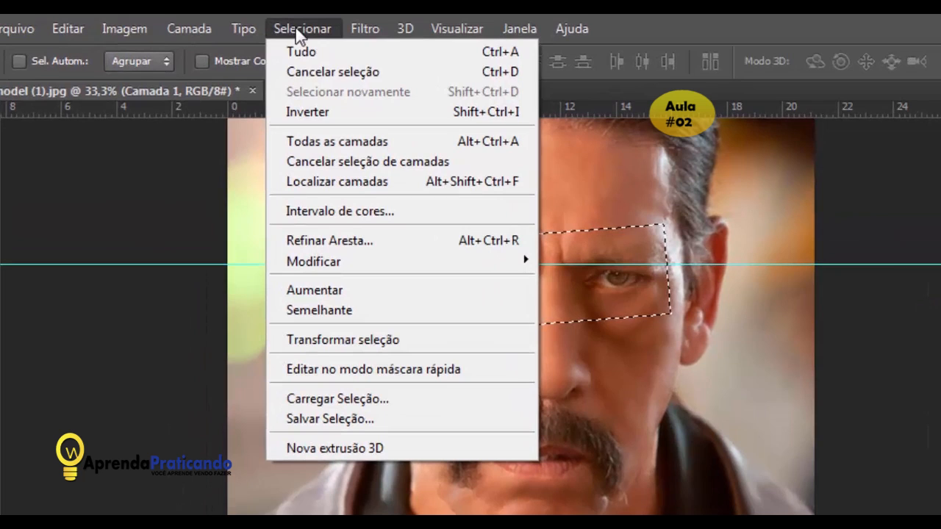
{"action": "mouse_move", "coordinate": [448, 261]}
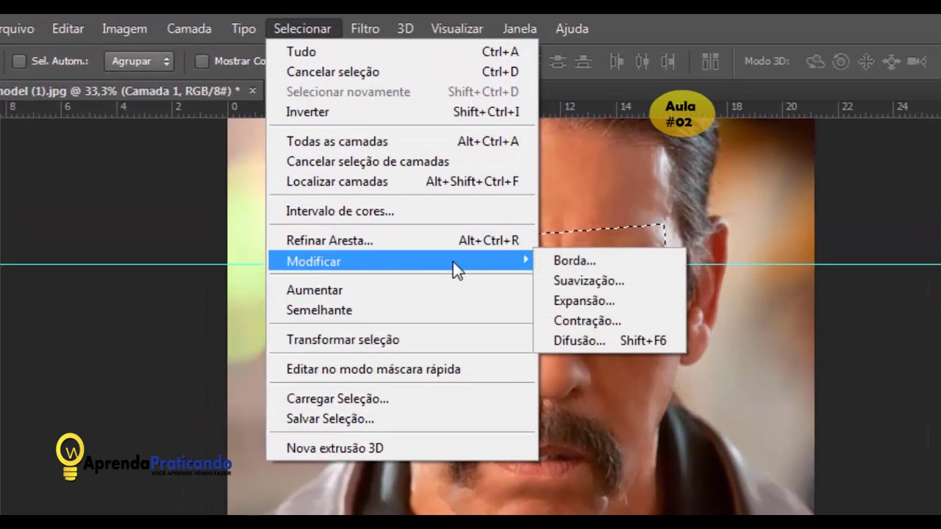
{"action": "left_click", "coordinate": [594, 321]}
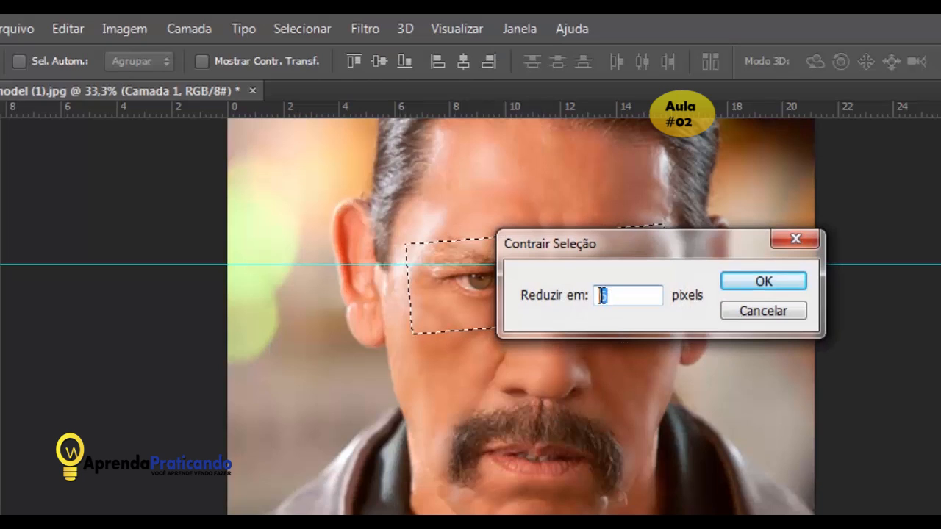
{"action": "left_click", "coordinate": [773, 285]}
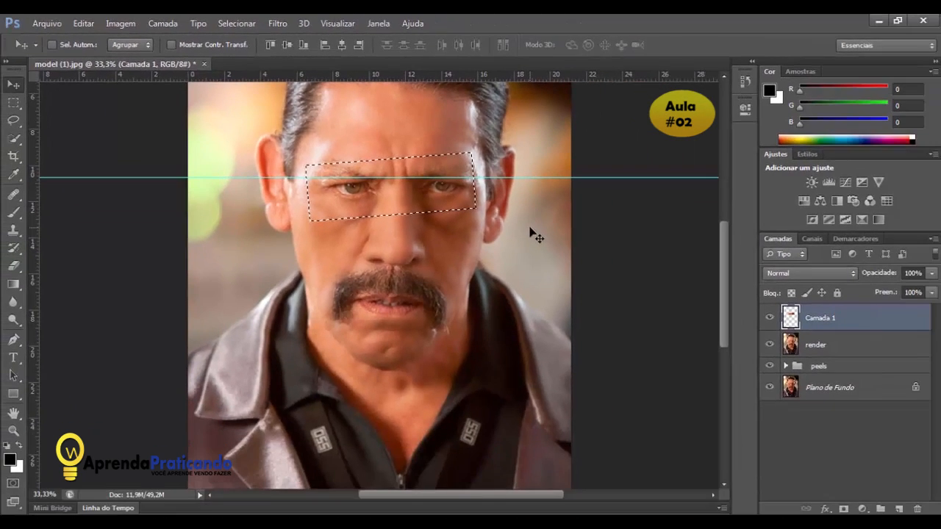
{"action": "left_click", "coordinate": [812, 345]}
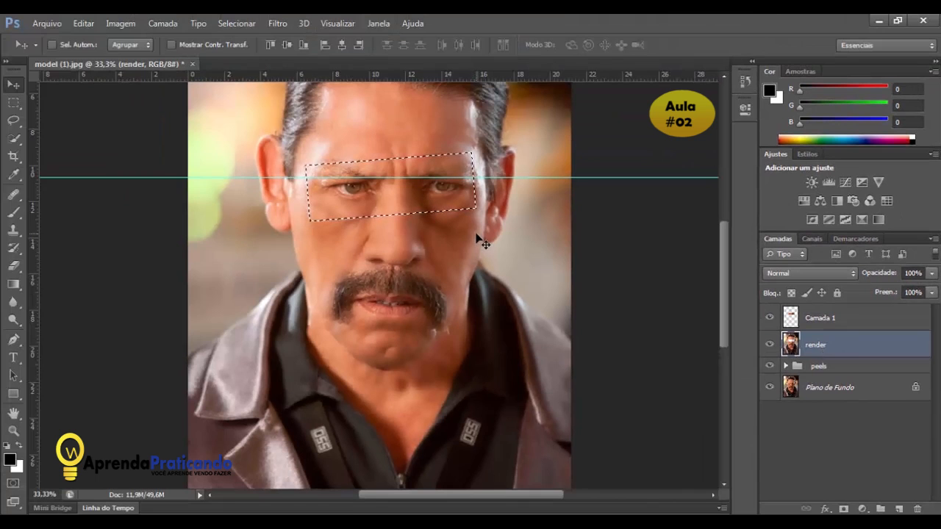
{"action": "key", "text": "ctrl+d"}
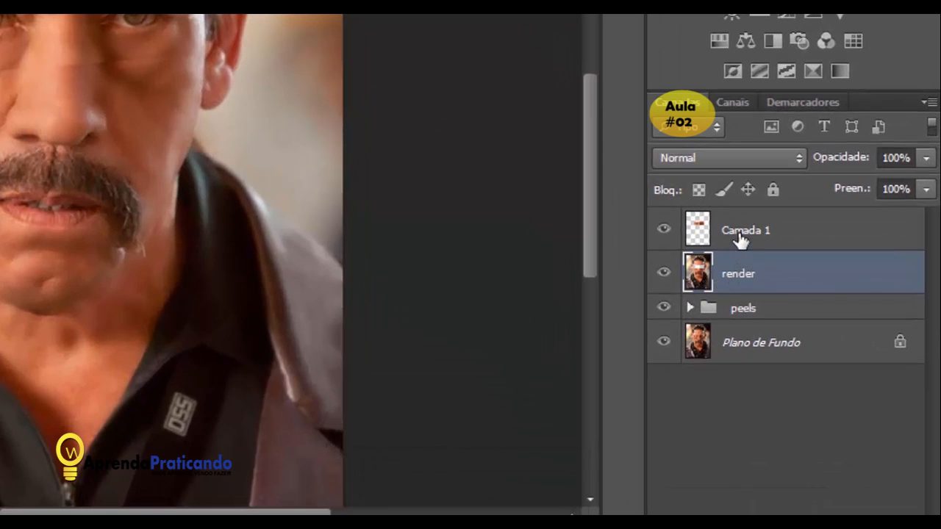
Auto-blend the Camada 1 and render layers using the Panorama method with seamless tones and colors
{"action": "left_click", "coordinate": [733, 243], "text": "shift"}
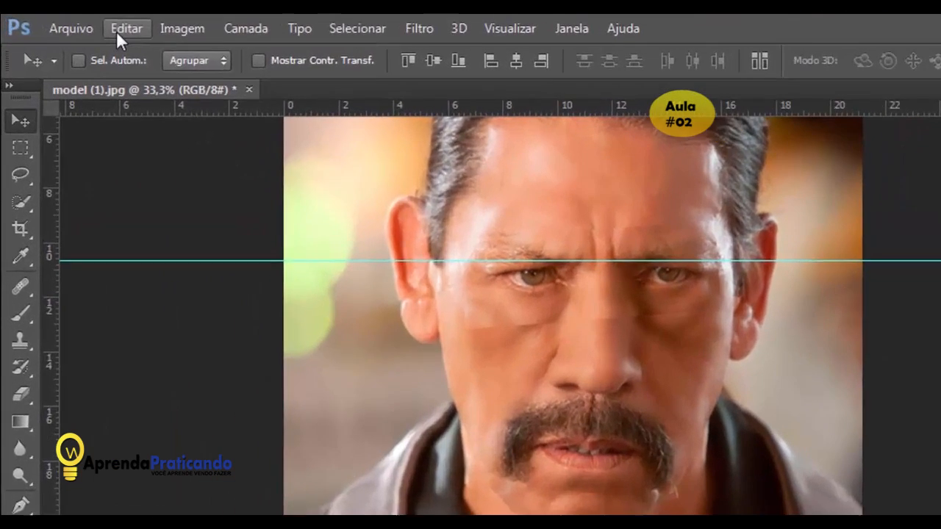
{"action": "left_click", "coordinate": [118, 31]}
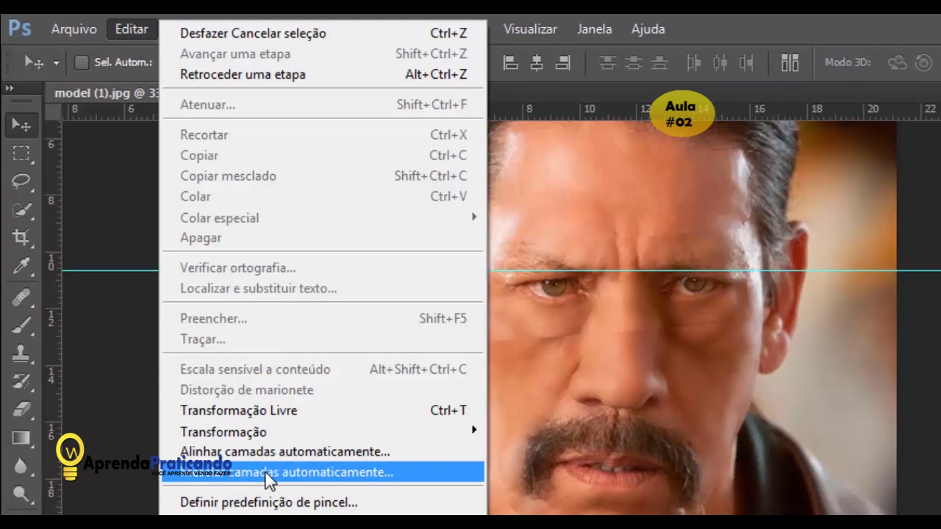
{"action": "left_click", "coordinate": [266, 472]}
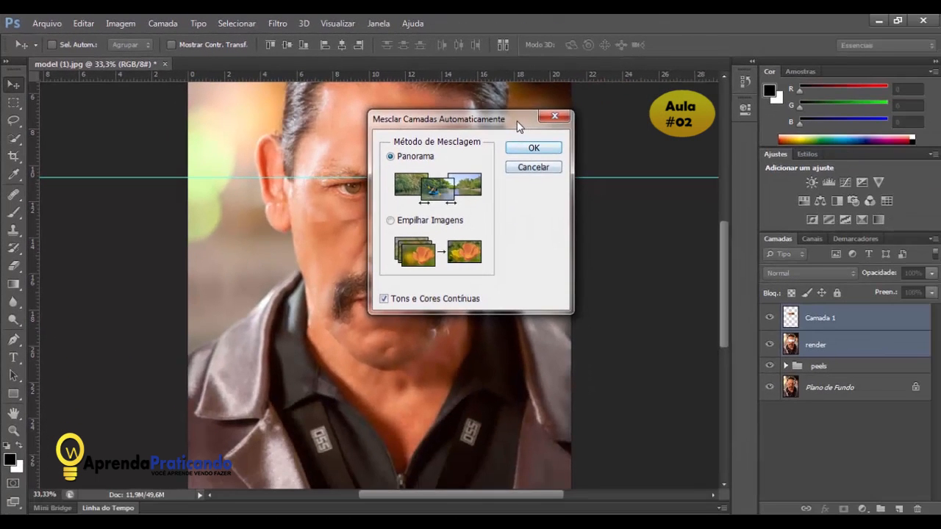
{"action": "left_click", "coordinate": [654, 178]}
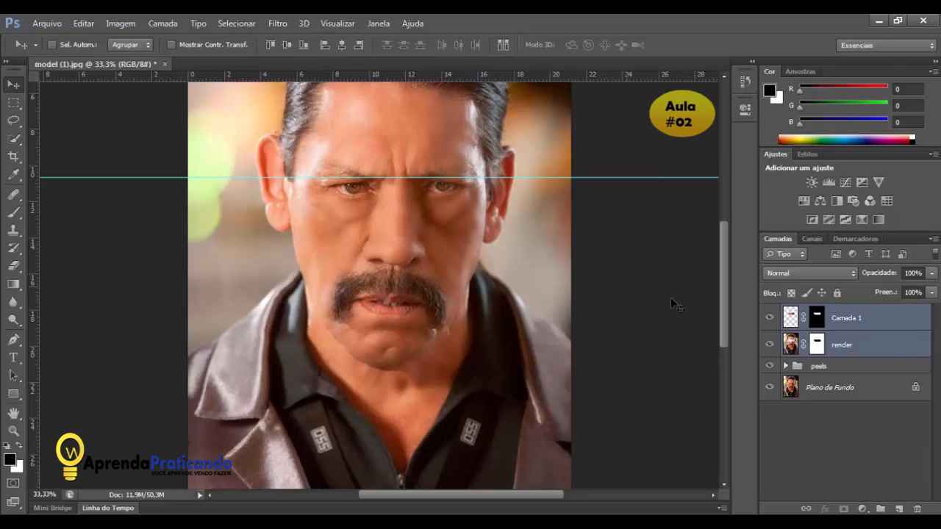
Add a new layer named mouth on top and stamp all visible layers into it
{"action": "left_click", "coordinate": [898, 508]}
{"action": "double_click", "coordinate": [816, 319]}
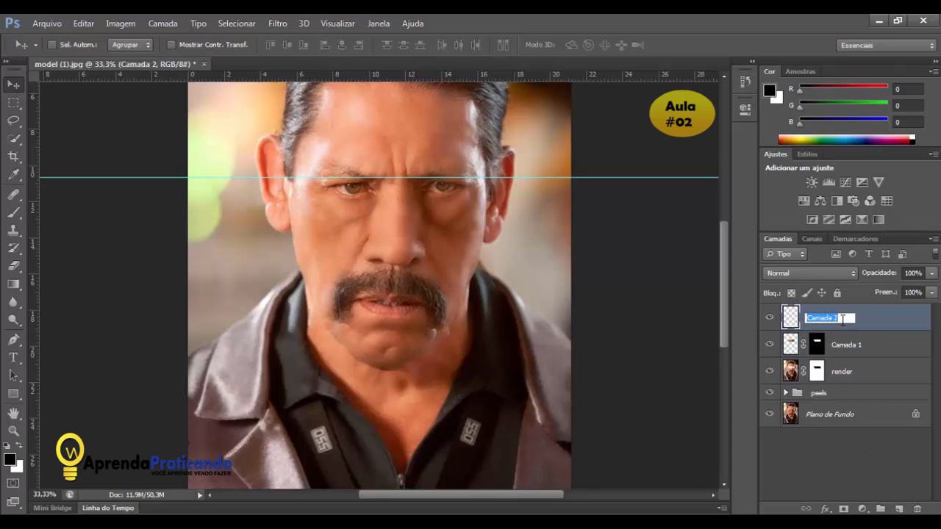
{"action": "type", "text": "mouth"}
{"action": "key", "text": "Return"}
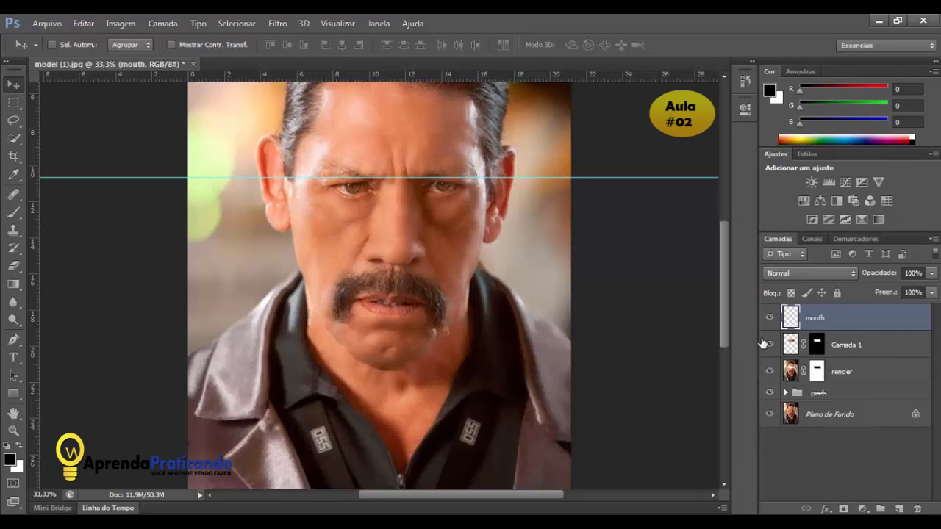
{"action": "key", "text": "ctrl+shift+alt+e"}
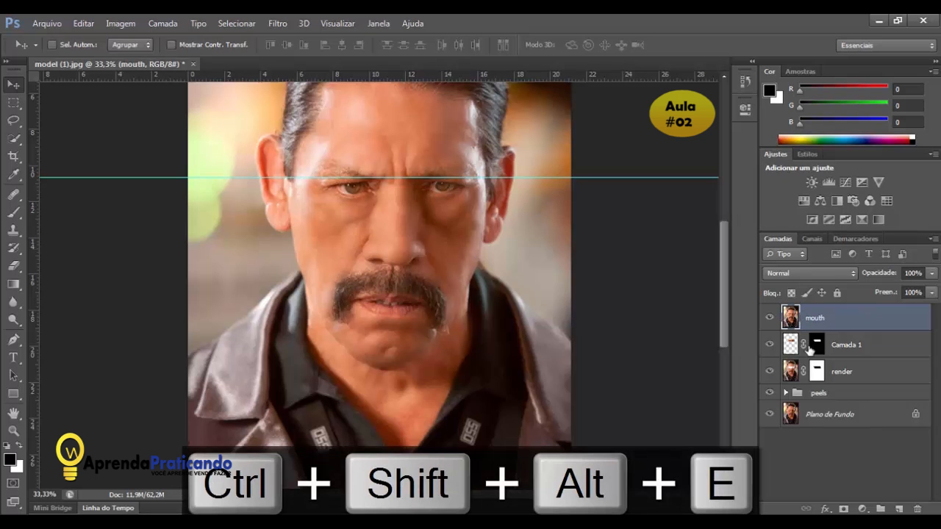
Group the Camada 1 and render layers and name the group eyes
{"action": "left_click", "coordinate": [852, 352]}
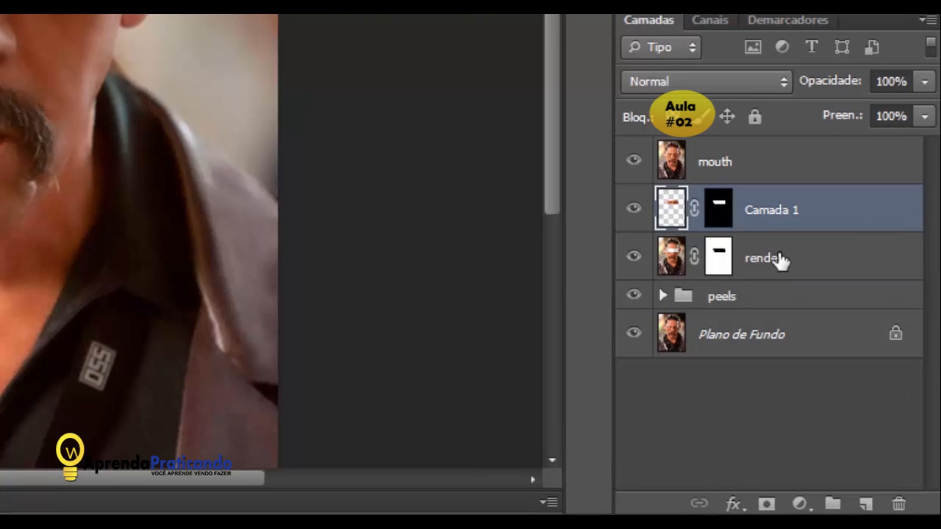
{"action": "left_click", "coordinate": [779, 259], "text": "shift"}
{"action": "left_click_drag", "start_coordinate": [773, 262], "coordinate": [832, 503]}
{"action": "double_click", "coordinate": [771, 200]}
{"action": "type", "text": "M"}
{"action": "type", "text": "eyes"}
{"action": "key", "text": "Return"}
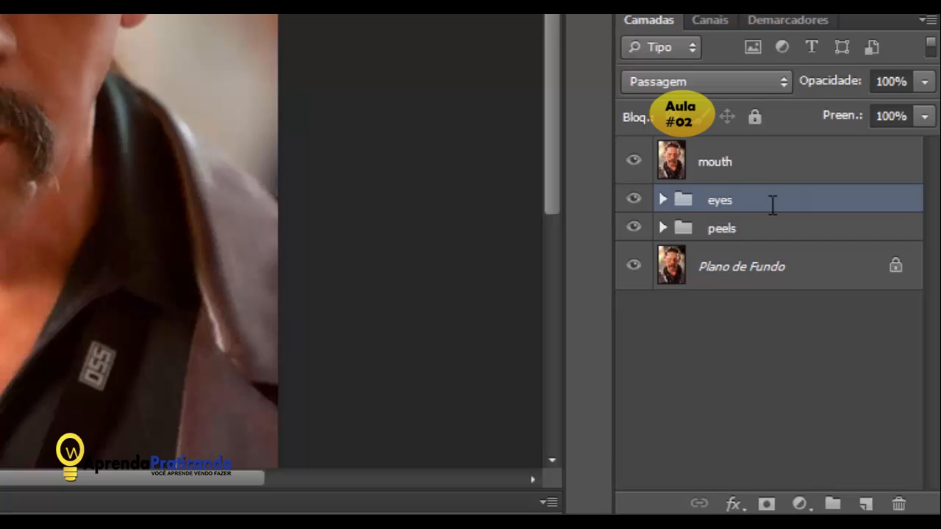
Lasso around the mustache and mouth on the mouth layer and copy the selection to a new layer
{"action": "left_click", "coordinate": [704, 173]}
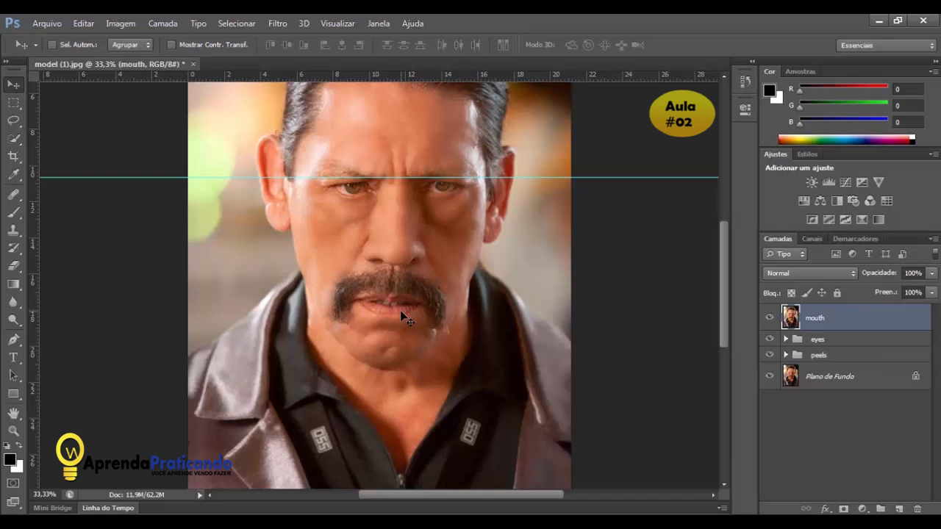
{"action": "key", "text": "ctrl+plus"}
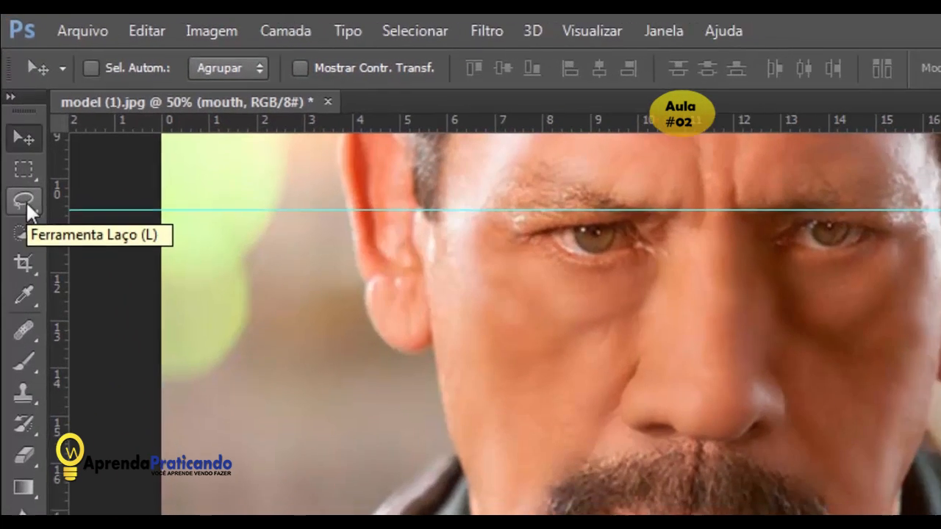
{"action": "left_click", "coordinate": [14, 122]}
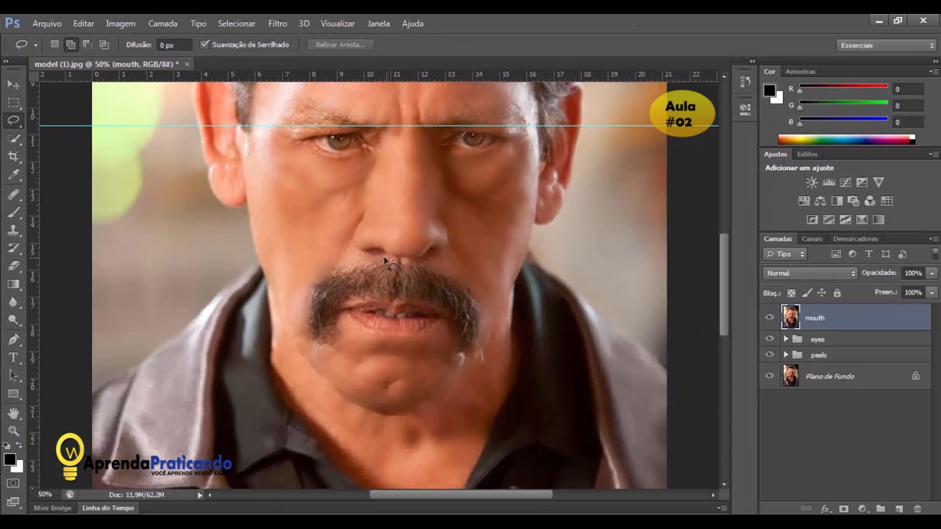
{"action": "mouse_move", "coordinate": [383, 259]}
{"action": "left_mouse_down"}
{"action": "mouse_move", "coordinate": [313, 278]}
{"action": "mouse_move", "coordinate": [299, 337]}
{"action": "left_mouse_up"}
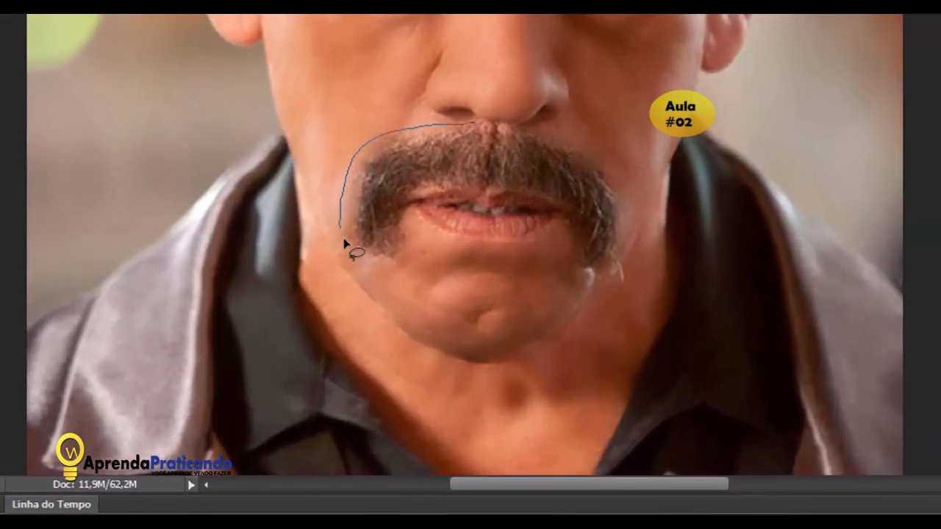
{"action": "mouse_move", "coordinate": [343, 240]}
{"action": "left_mouse_down"}
{"action": "mouse_move", "coordinate": [369, 277]}
{"action": "mouse_move", "coordinate": [505, 271]}
{"action": "left_mouse_up"}
{"action": "mouse_move", "coordinate": [622, 234]}
{"action": "left_mouse_down"}
{"action": "mouse_move", "coordinate": [624, 188]}
{"action": "mouse_move", "coordinate": [598, 141]}
{"action": "left_mouse_up"}
{"action": "left_click_drag", "start_coordinate": [500, 130], "coordinate": [474, 123]}
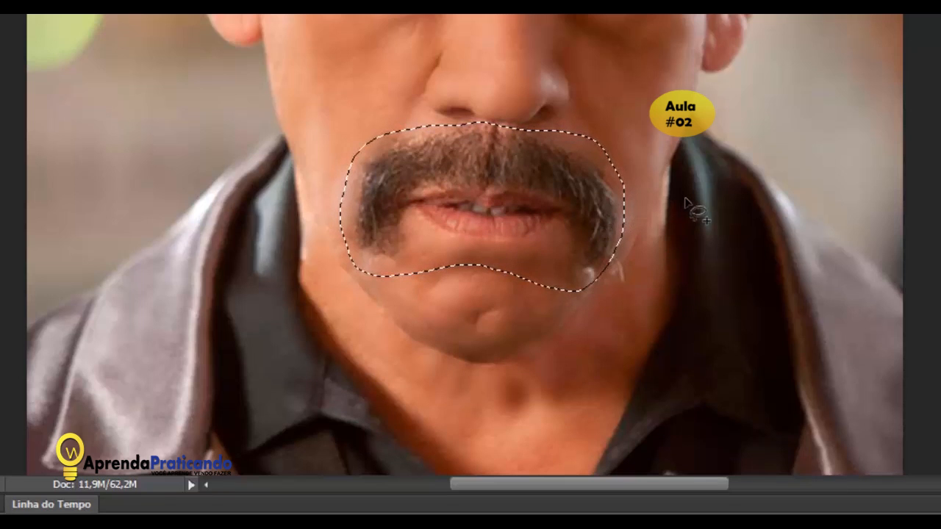
{"action": "key", "text": "ctrl+j"}
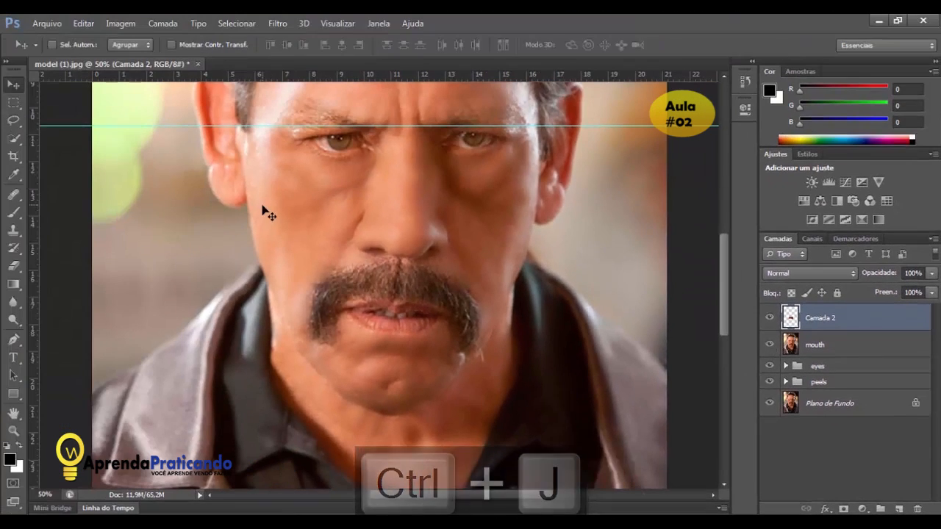
Rotate the copied mustache and mouth about 3.5° counterclockwise to straighten them
{"action": "key", "text": "ctrl+t"}
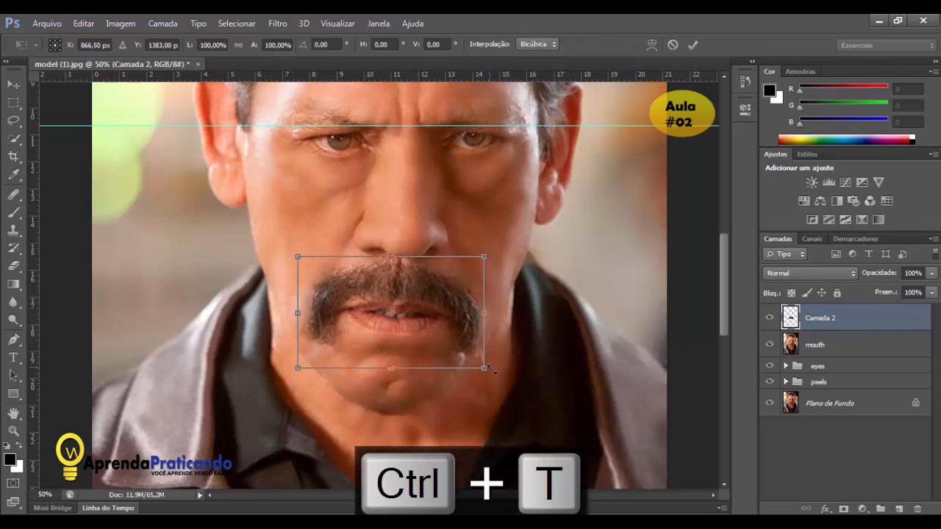
{"action": "left_click_drag", "start_coordinate": [497, 372], "coordinate": [499, 366]}
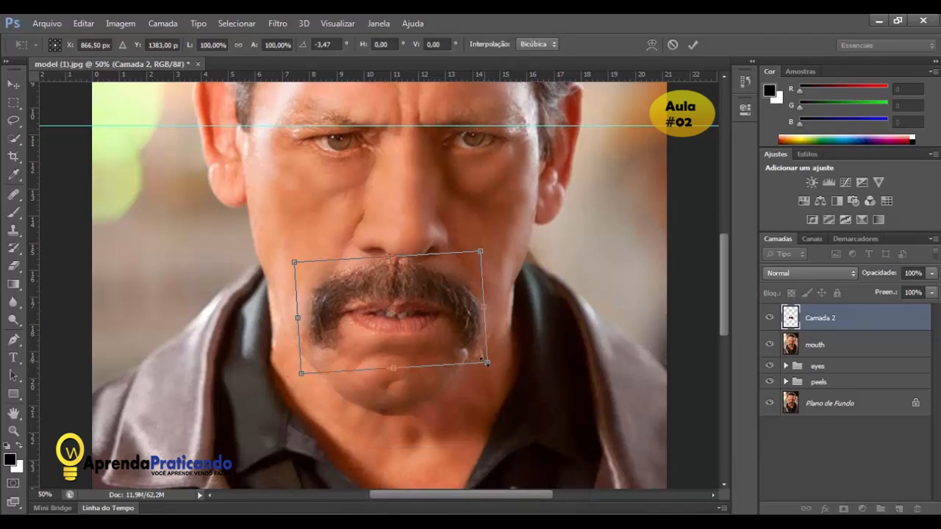
{"action": "left_click_drag", "start_coordinate": [478, 358], "coordinate": [486, 361]}
{"action": "key", "text": "Return"}
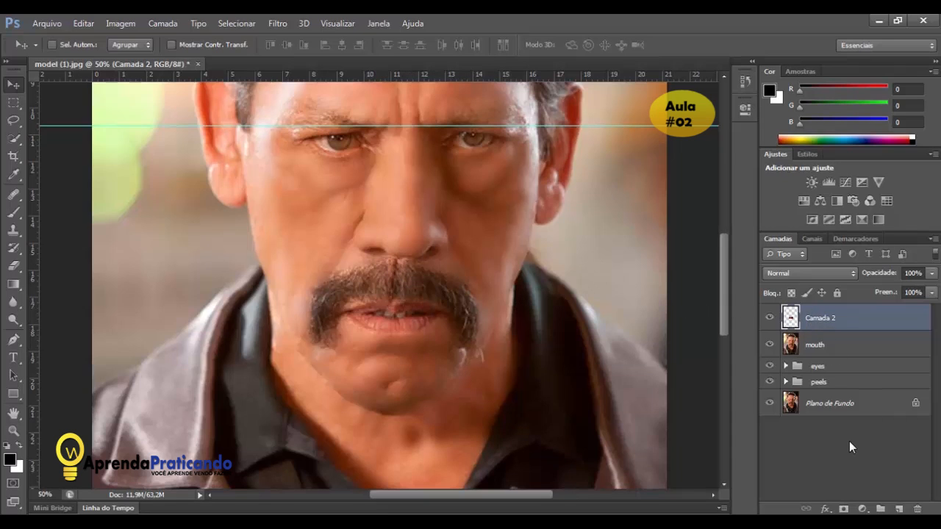
Add a layer mask to Camada 2 and paint it black around the mouth copy's edges with an enlarged brush
{"action": "left_click", "coordinate": [844, 508]}
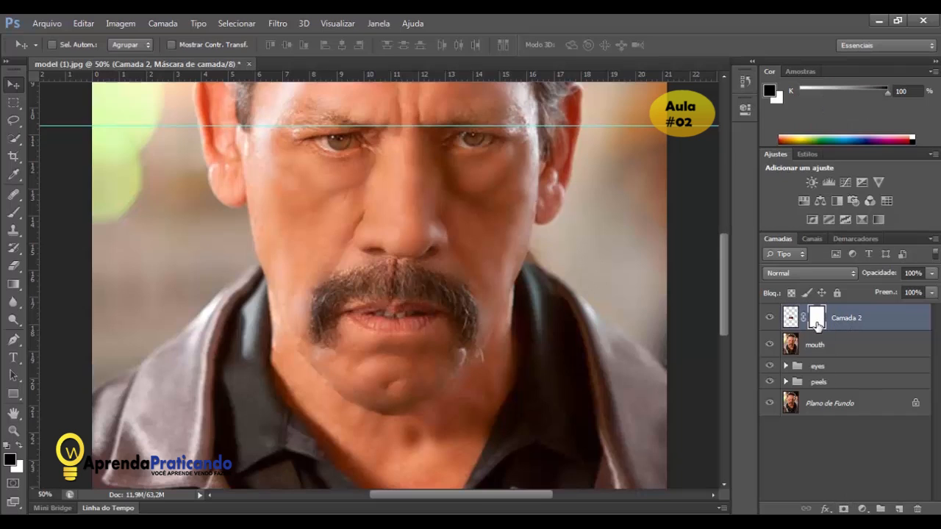
{"action": "key", "text": "l"}
{"action": "left_click", "coordinate": [13, 213]}
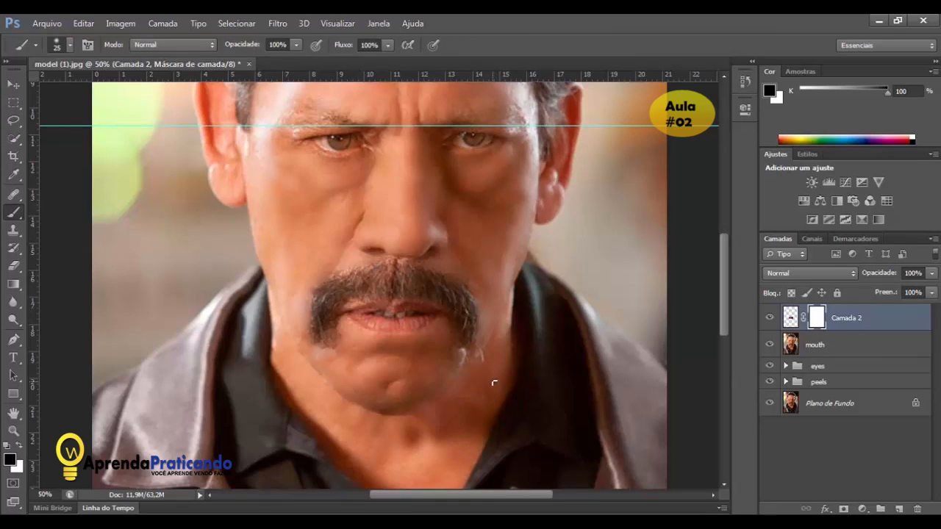
{"action": "key", "text": "bracketright"}
{"action": "key", "text": "v"}
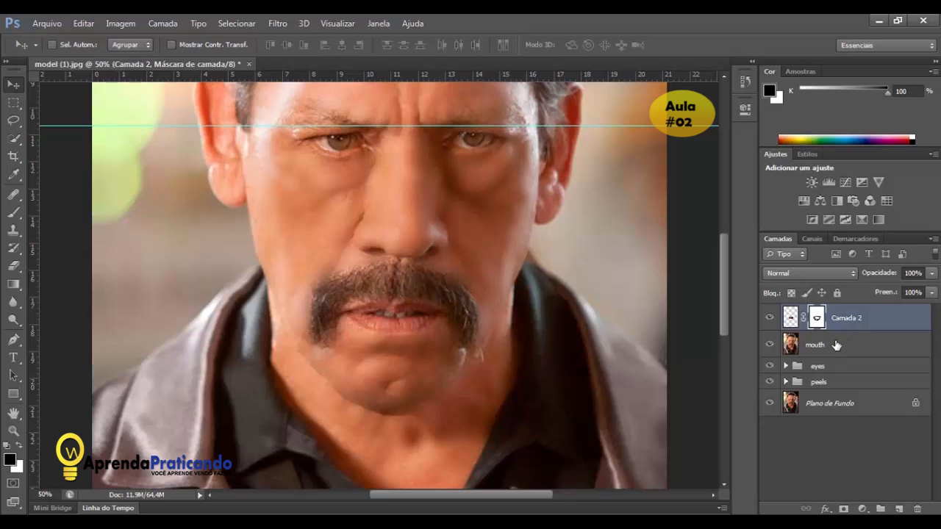
Merge Camada 2 with the mouth layer, keeping the name Camada 2
{"action": "left_click", "coordinate": [828, 343], "text": "shift"}
{"action": "right_click", "coordinate": [828, 345]}
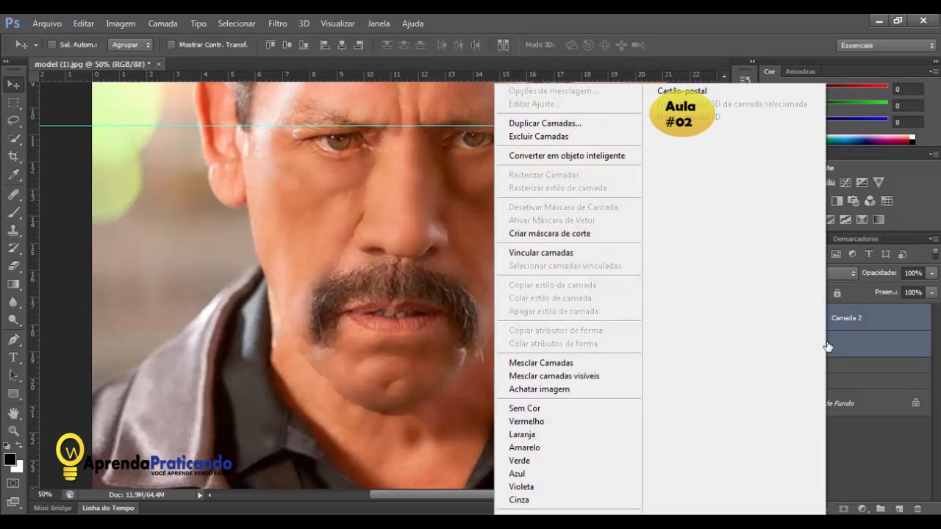
{"action": "left_click", "coordinate": [575, 365]}
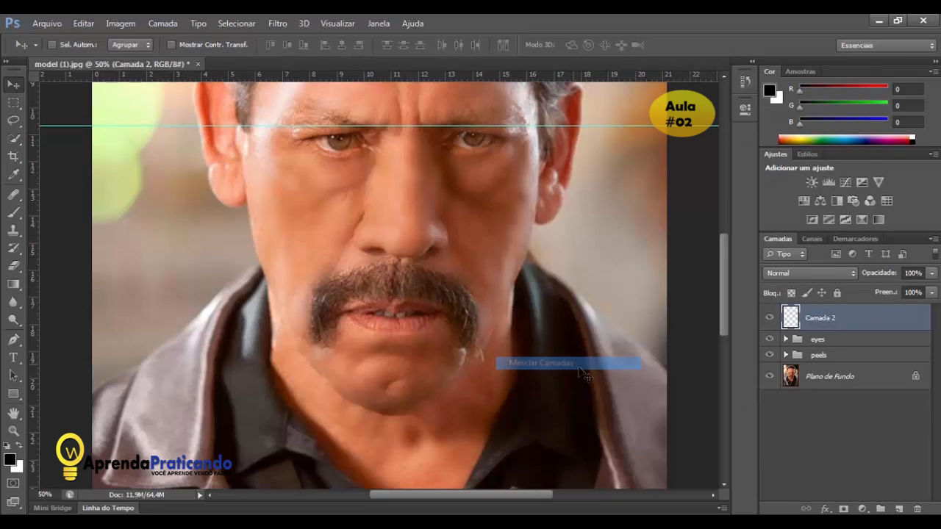
{"action": "double_click", "coordinate": [817, 321]}
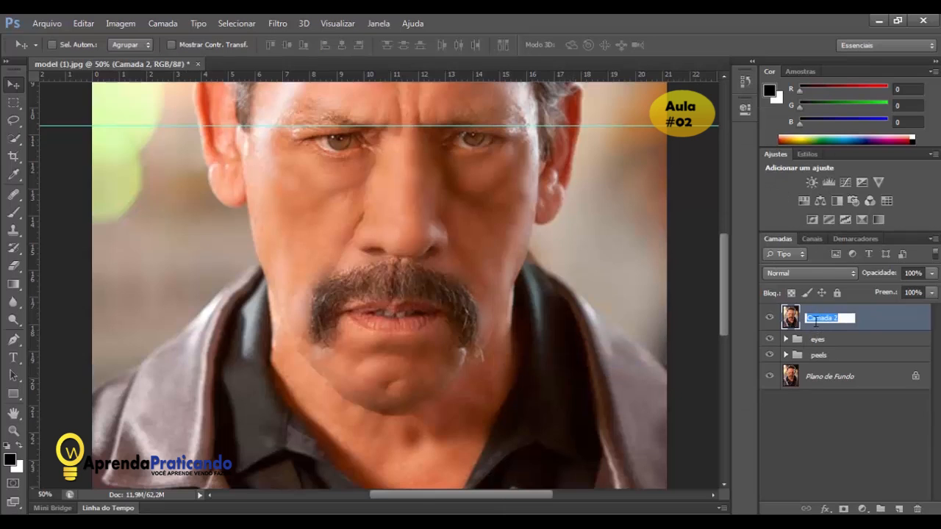
{"action": "left_click", "coordinate": [868, 326]}
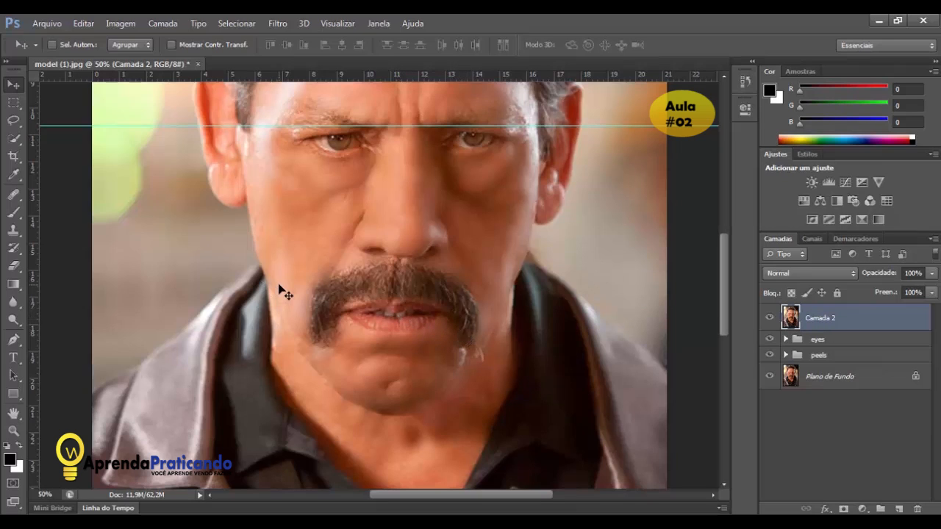
Select the lower lip and upper chin with a rectangular marquee and shift the selection outline down 22 px
{"action": "left_click", "coordinate": [14, 103]}
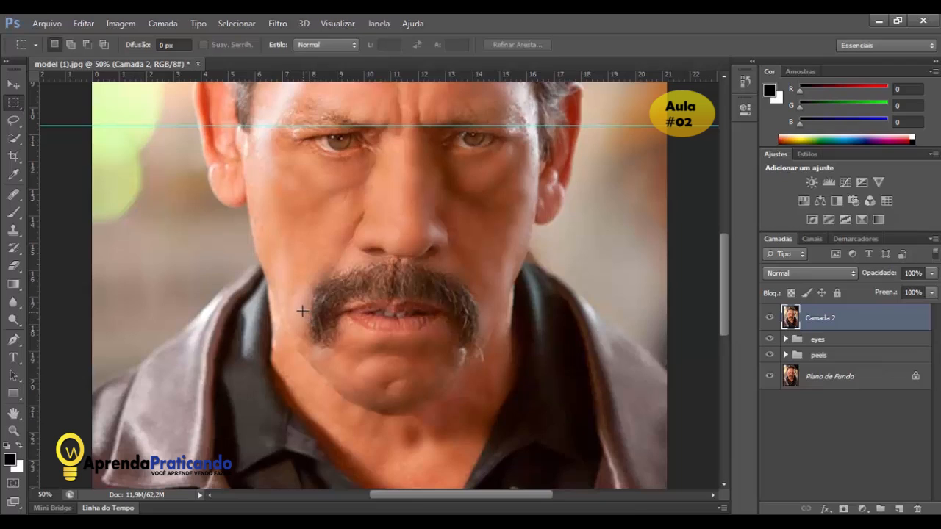
{"action": "left_click_drag", "start_coordinate": [302, 305], "coordinate": [489, 371]}
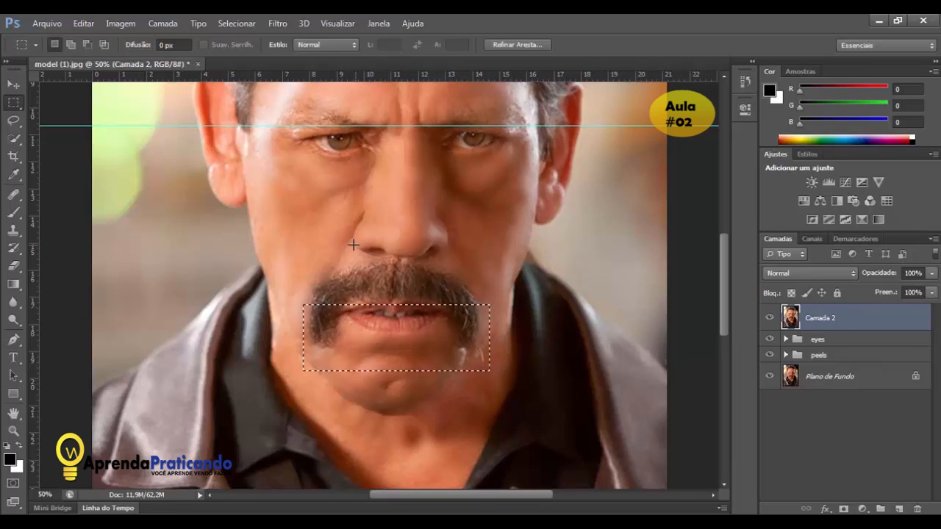
{"action": "left_click", "coordinate": [236, 24]}
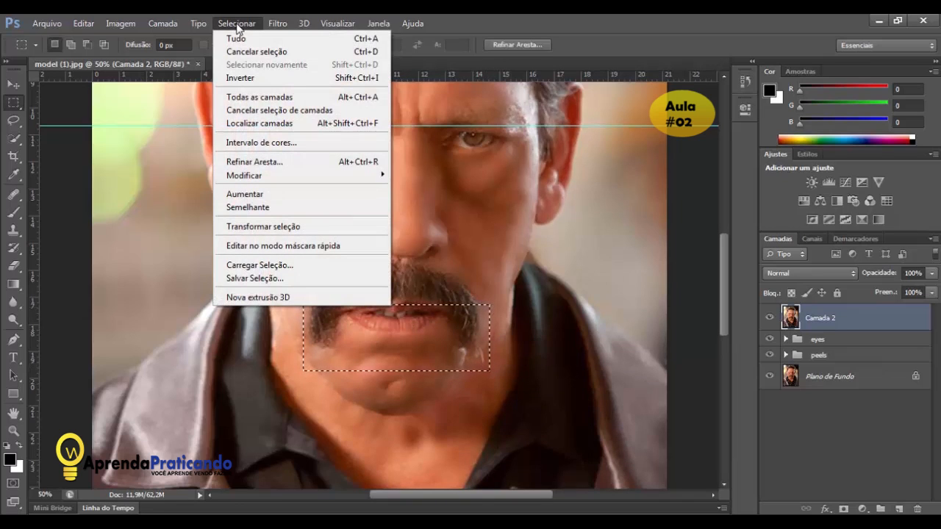
{"action": "left_click", "coordinate": [257, 229]}
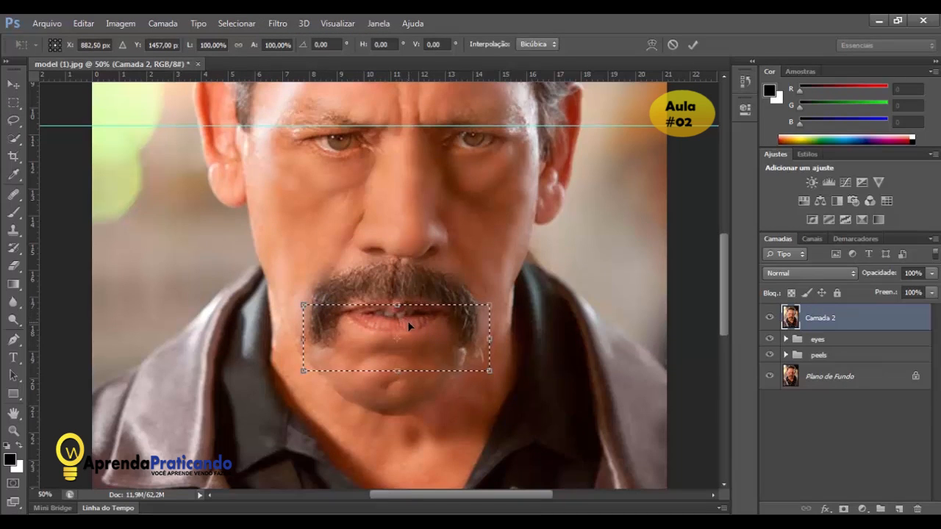
{"action": "key", "text": "Down"}
{"action": "key", "text": "Down"}
{"action": "key", "text": "Down"}
{"action": "key", "text": "Down"}
{"action": "key", "text": "Down"}
{"action": "key", "text": "Down"}
{"action": "key", "text": "Down"}
{"action": "key", "text": "Down"}
{"action": "key", "text": "Down"}
{"action": "key", "text": "Down"}
{"action": "key", "text": "Down"}
{"action": "key", "text": "Down"}
{"action": "key", "text": "Down"}
{"action": "key", "text": "Down"}
{"action": "key", "text": "Down"}
{"action": "key", "text": "Down"}
{"action": "key", "text": "Down"}
{"action": "key", "text": "Down"}
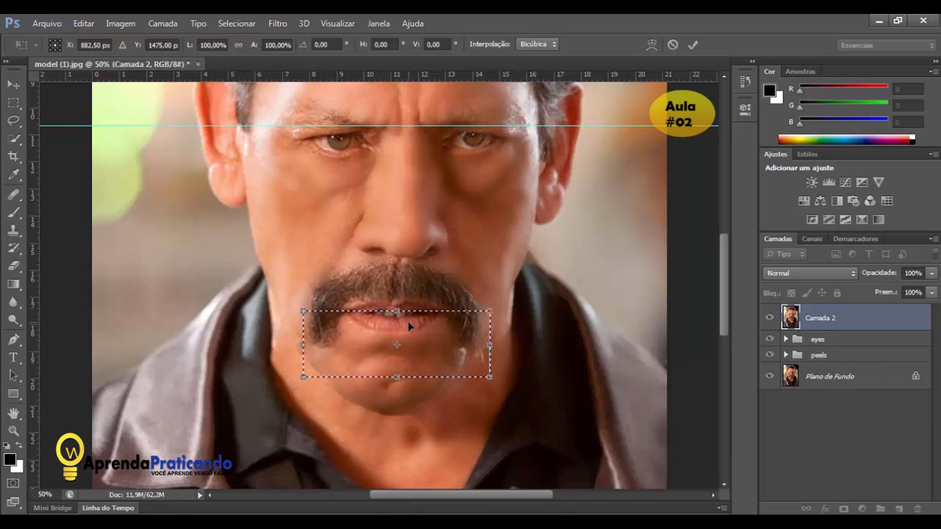
{"action": "key", "text": "Down"}
{"action": "key", "text": "Down"}
{"action": "key", "text": "Down"}
{"action": "key", "text": "Down"}
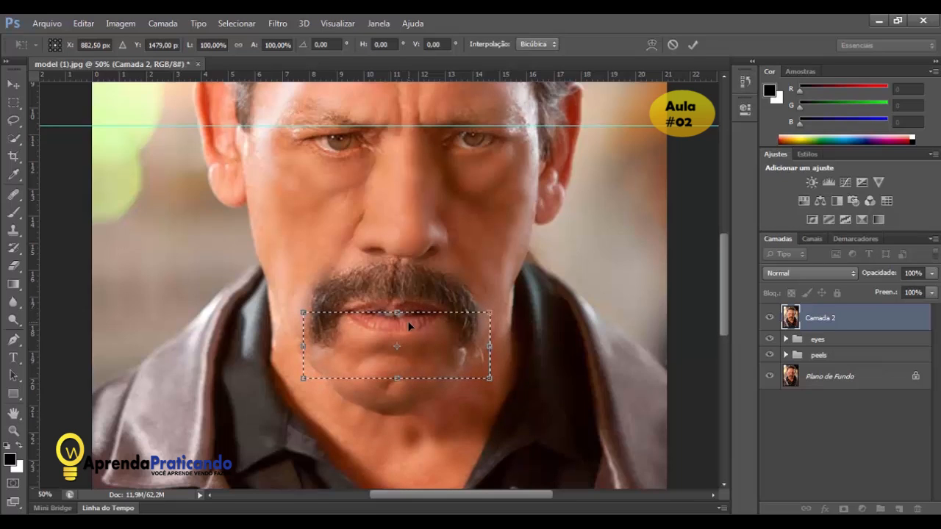
{"action": "key", "text": "Return"}
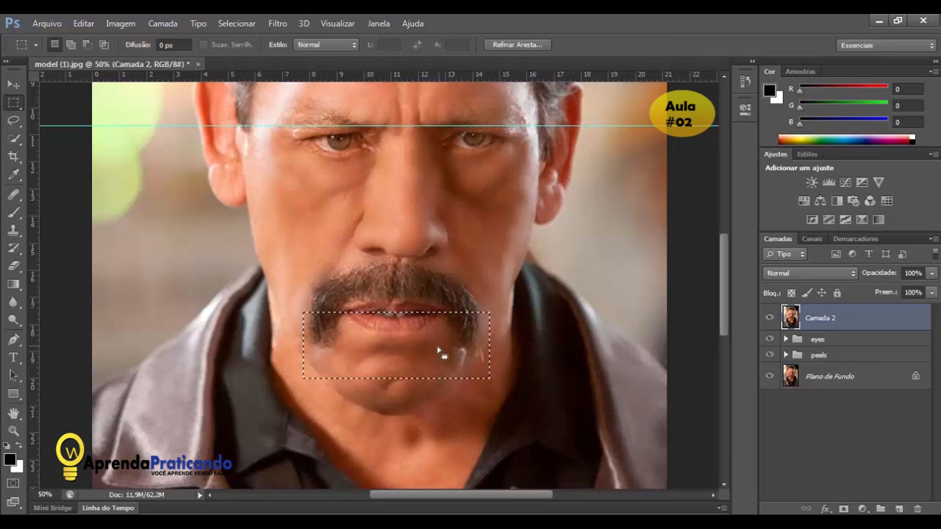
Copy the selection to a new layer and add a layer mask, painting it black between the lips with a 20 px brush
{"action": "key", "text": "ctrl+j"}
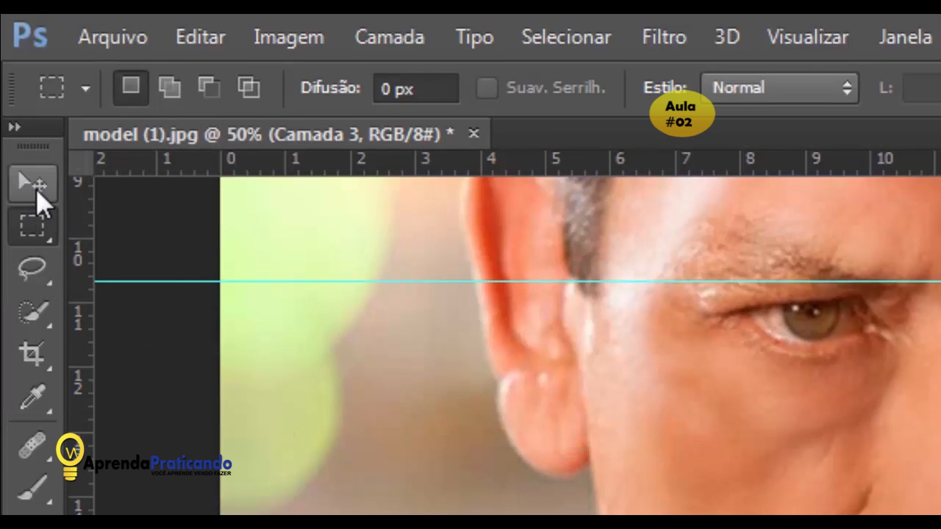
{"action": "left_click", "coordinate": [36, 189]}
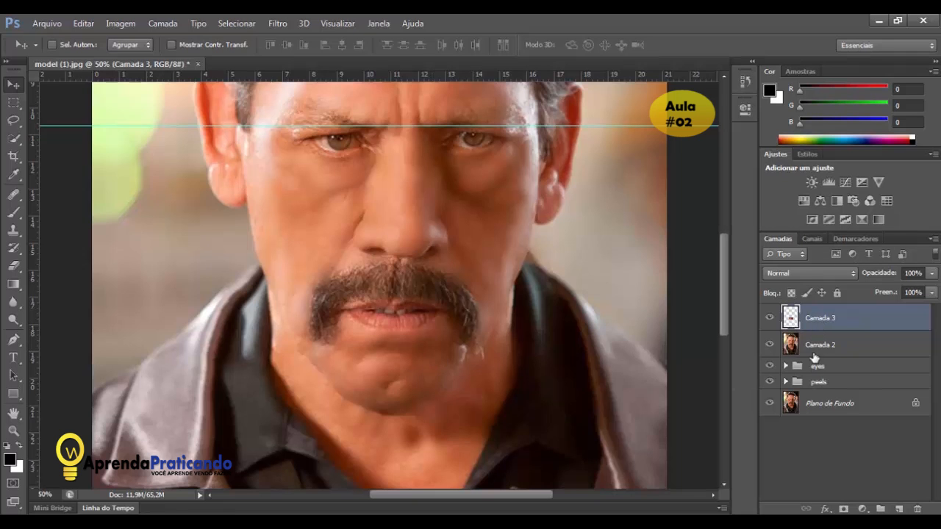
{"action": "left_click", "coordinate": [844, 508]}
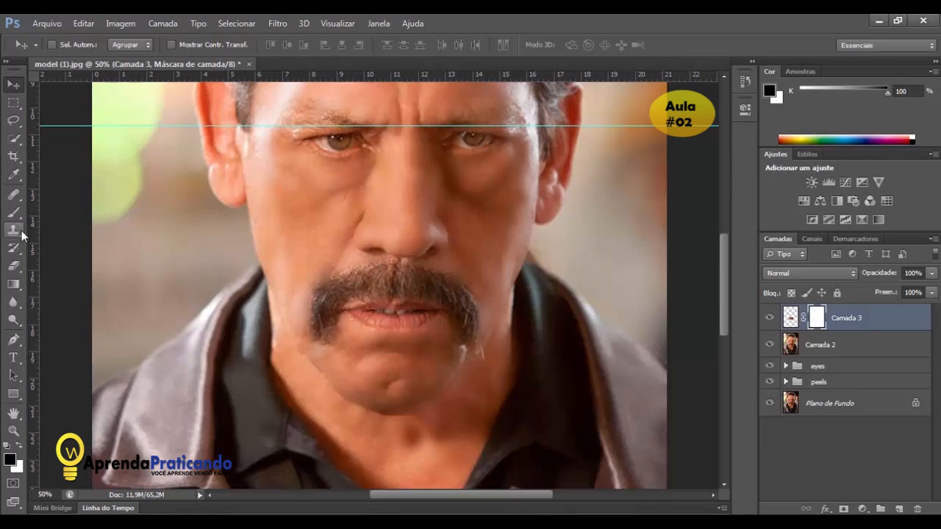
{"action": "left_click", "coordinate": [13, 212]}
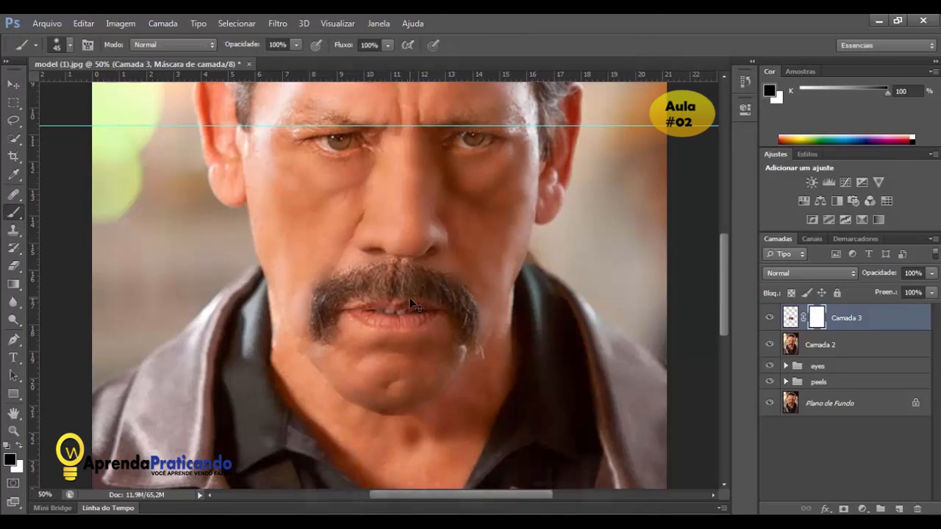
{"action": "key", "text": "ctrl+plus"}
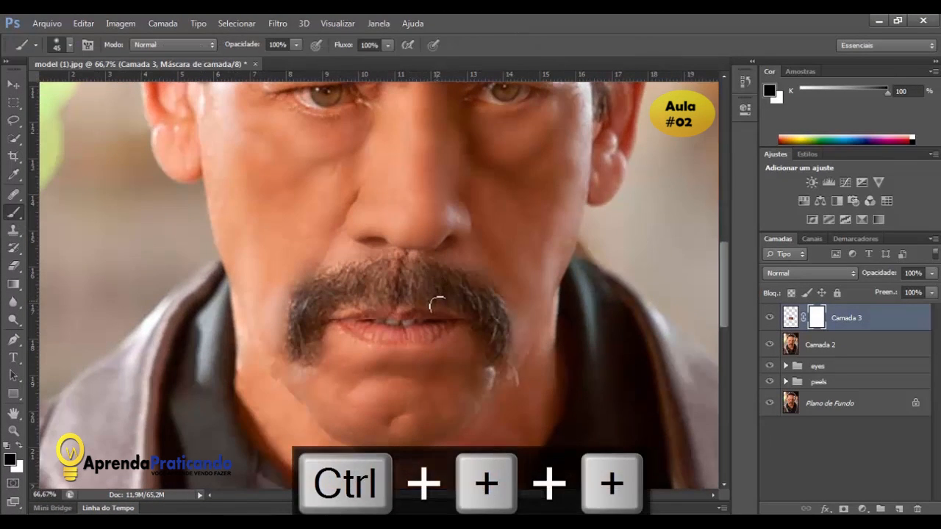
{"action": "key", "text": "bracketleft"}
{"action": "key", "text": "bracketleft"}
{"action": "key", "text": "bracketleft"}
{"action": "key", "text": "bracketleft"}
{"action": "key", "text": "bracketleft"}
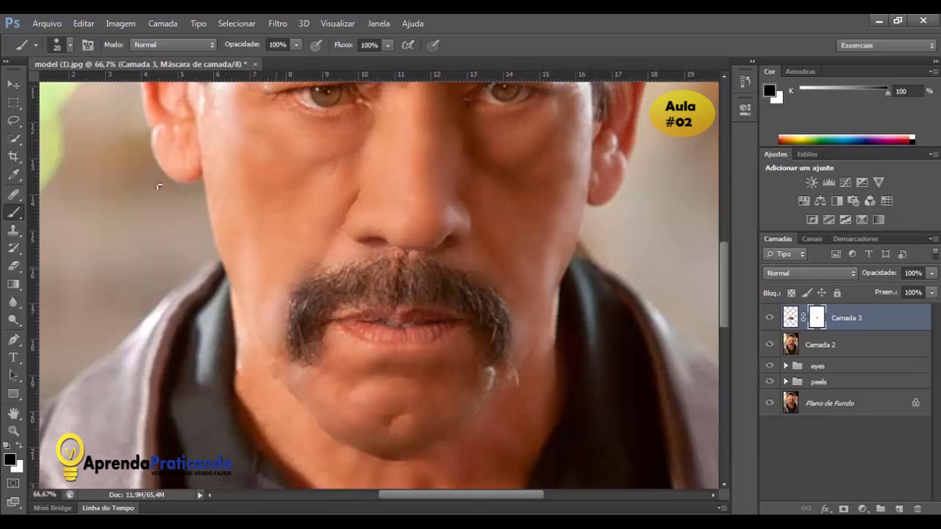
Nudge the lower-lip copy upward to close the mouth and paint its mask black around the edges with a 50 px brush
{"action": "left_click", "coordinate": [13, 85]}
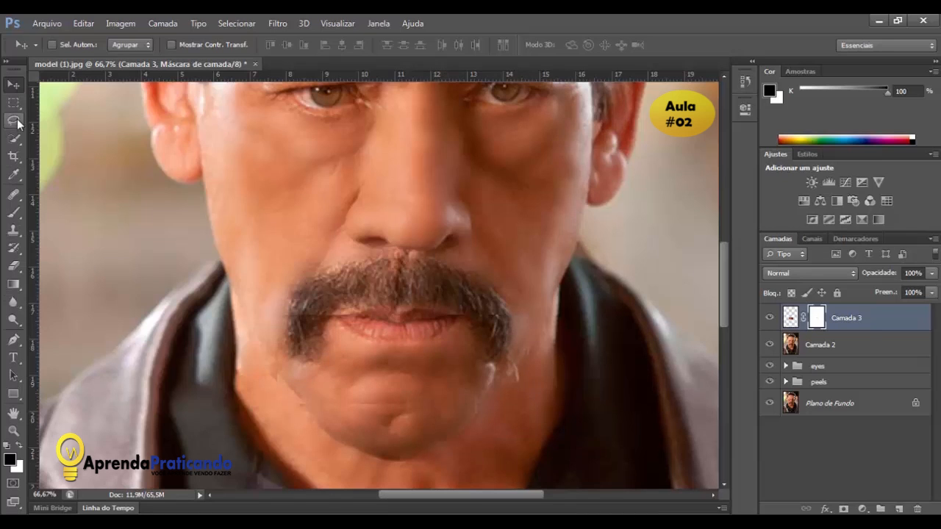
{"action": "left_click", "coordinate": [15, 212]}
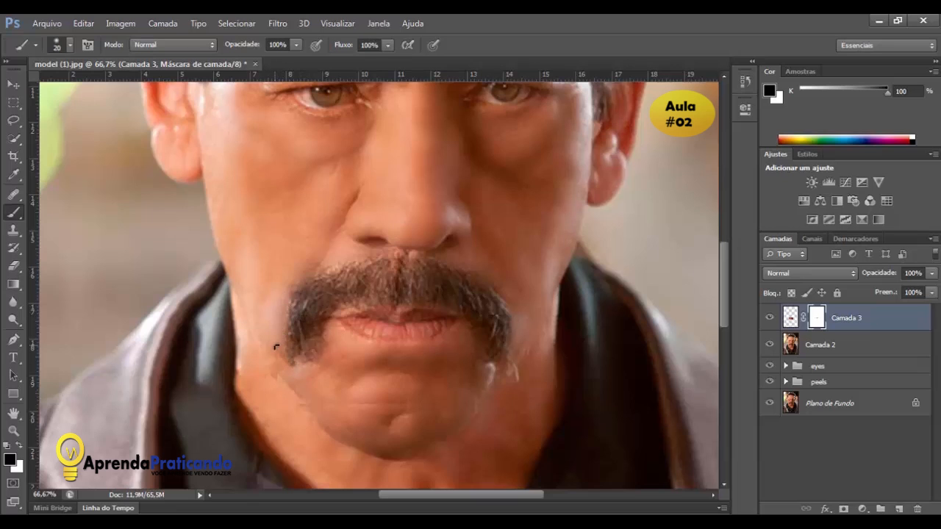
{"action": "key", "text": "bracketright"}
{"action": "key", "text": "bracketright"}
{"action": "key", "text": "bracketright"}
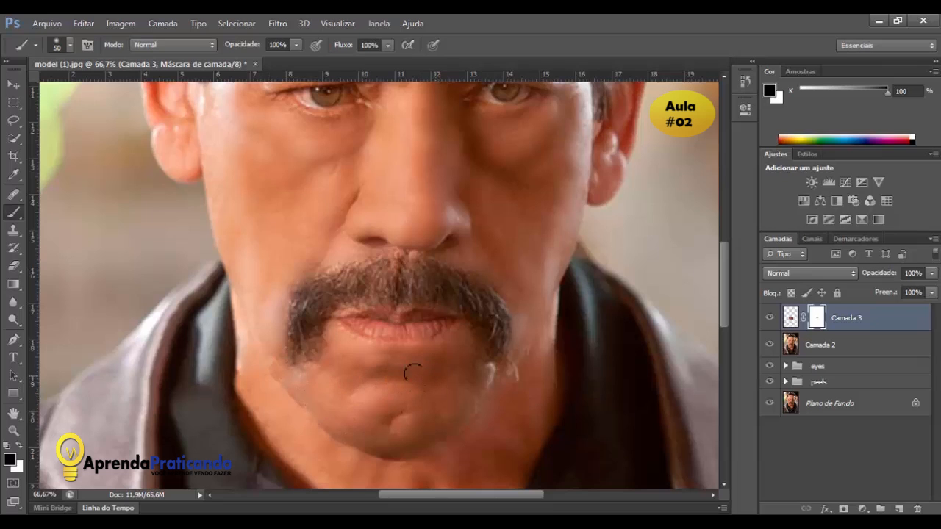
{"action": "mouse_move", "coordinate": [518, 316]}
{"action": "left_mouse_down"}
{"action": "mouse_move", "coordinate": [461, 307]}
{"action": "mouse_move", "coordinate": [312, 317]}
{"action": "mouse_move", "coordinate": [246, 373]}
{"action": "left_mouse_up"}
{"action": "left_click_drag", "start_coordinate": [379, 451], "coordinate": [339, 359]}
{"action": "left_click_drag", "start_coordinate": [526, 300], "coordinate": [539, 359]}
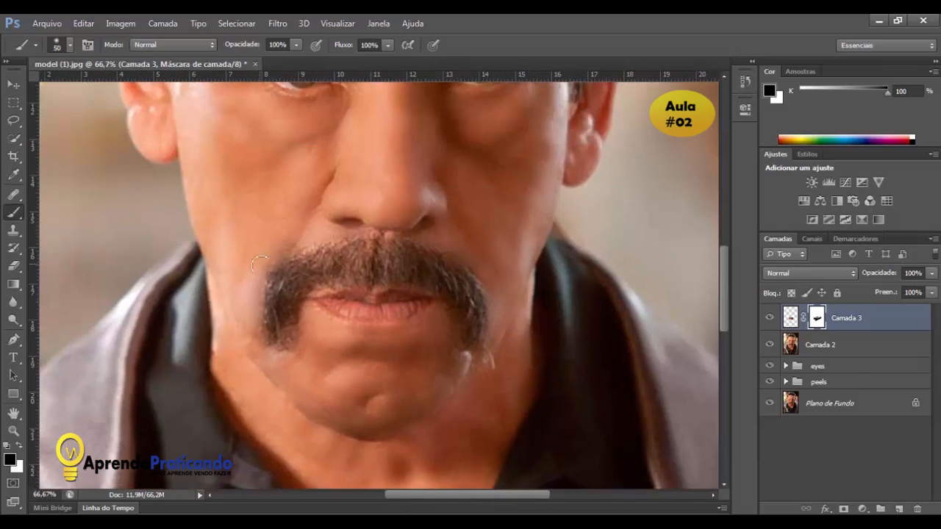
Merge the masked lower-lip layer Camada 3 down into Camada 2
{"action": "key", "text": "v"}
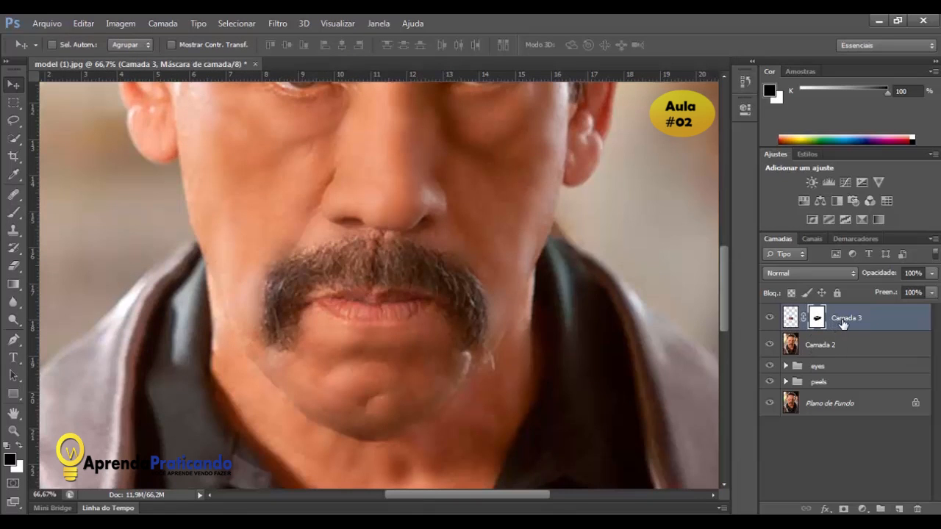
{"action": "left_click", "coordinate": [151, 25]}
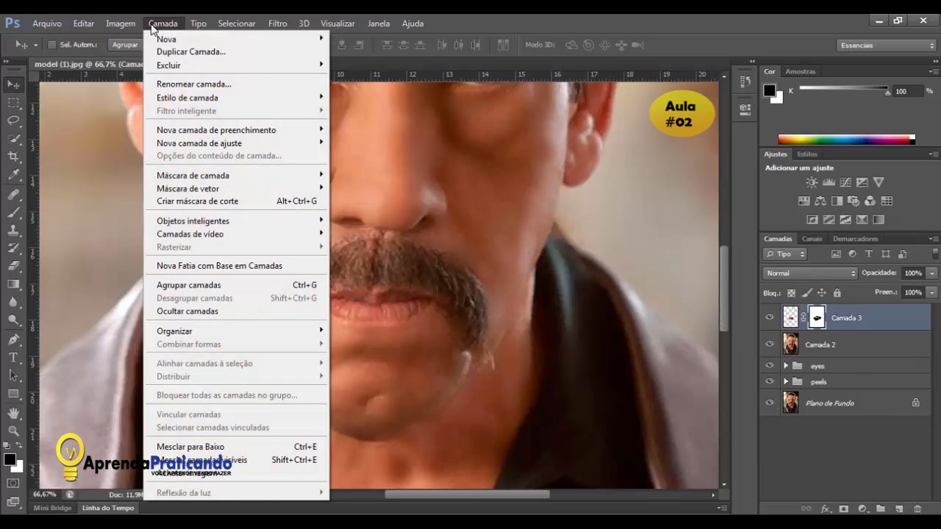
{"action": "left_click", "coordinate": [204, 450]}
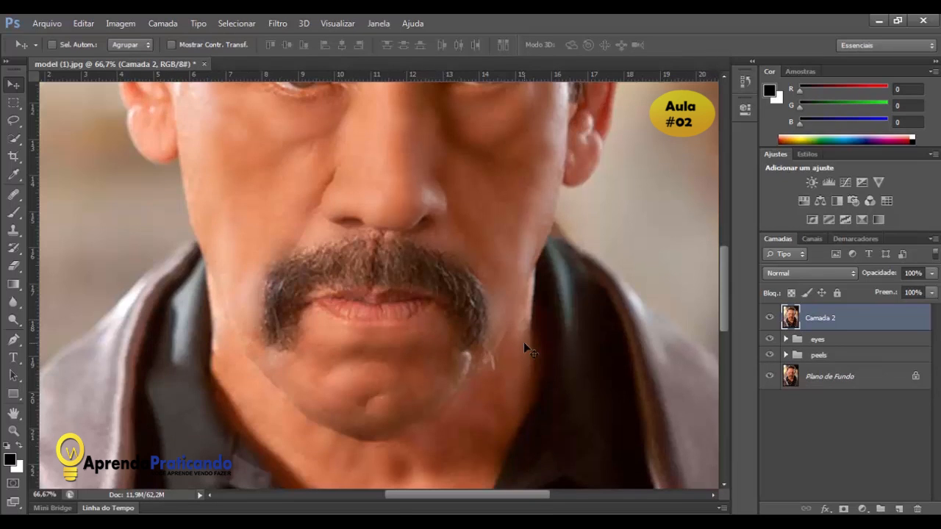
Hide the eyes and peels groups and clear the horizontal guide from the portrait
{"action": "key", "text": "ctrl+minus"}
{"action": "key", "text": "ctrl+minus"}
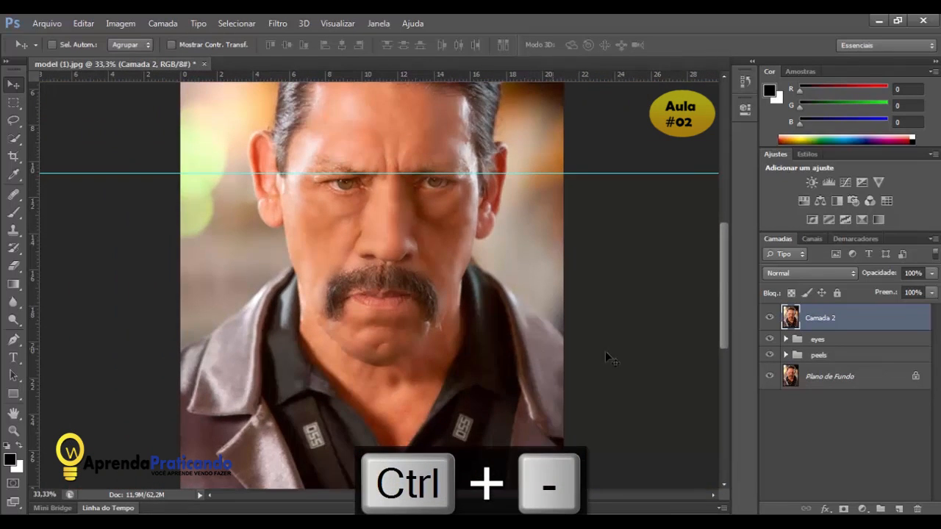
{"action": "left_click_drag", "start_coordinate": [769, 339], "coordinate": [769, 355]}
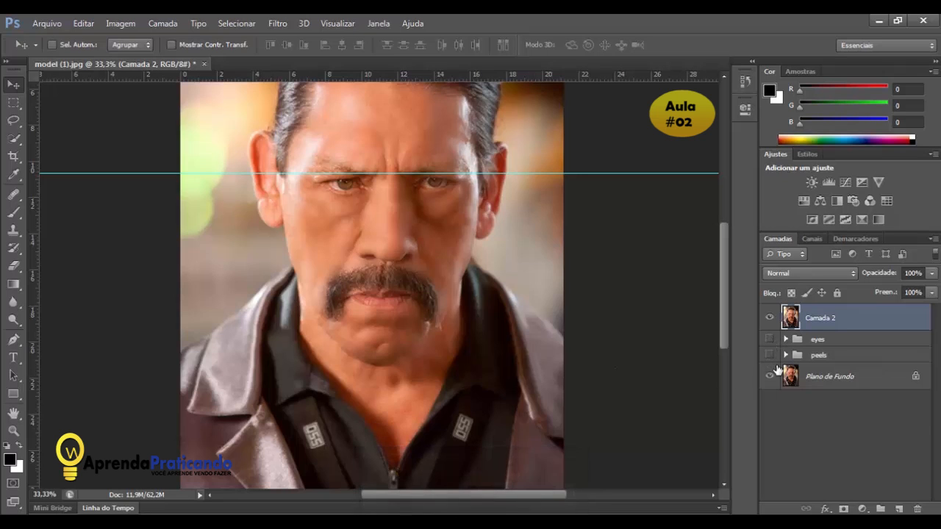
{"action": "key", "text": "ctrl+minus"}
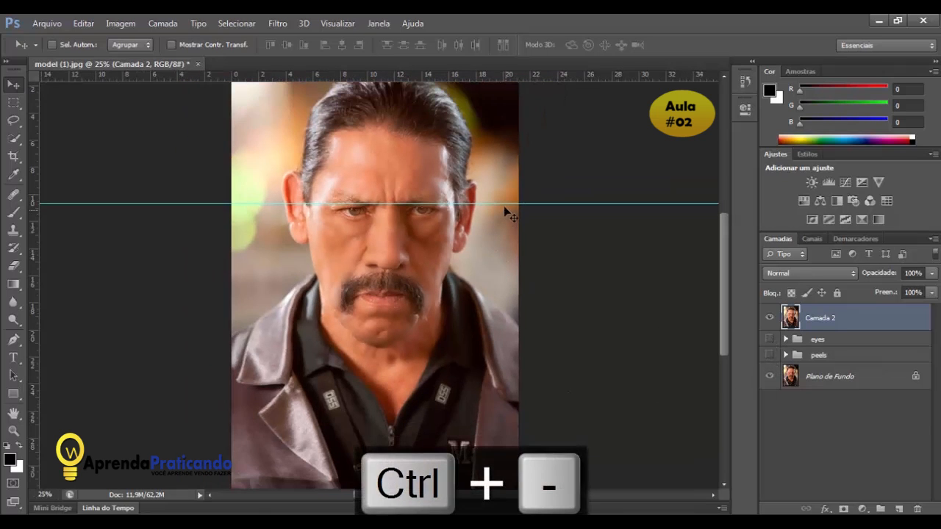
{"action": "left_click", "coordinate": [342, 23]}
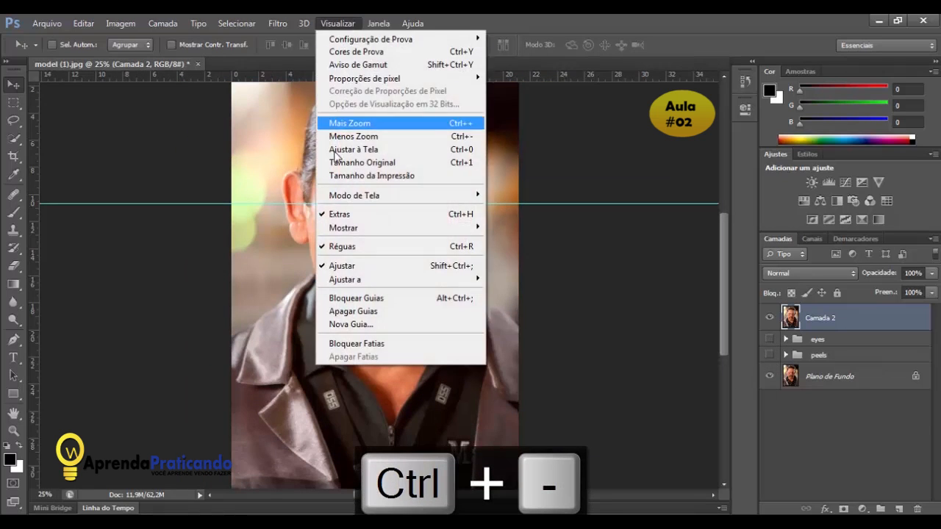
{"action": "left_click", "coordinate": [357, 311]}
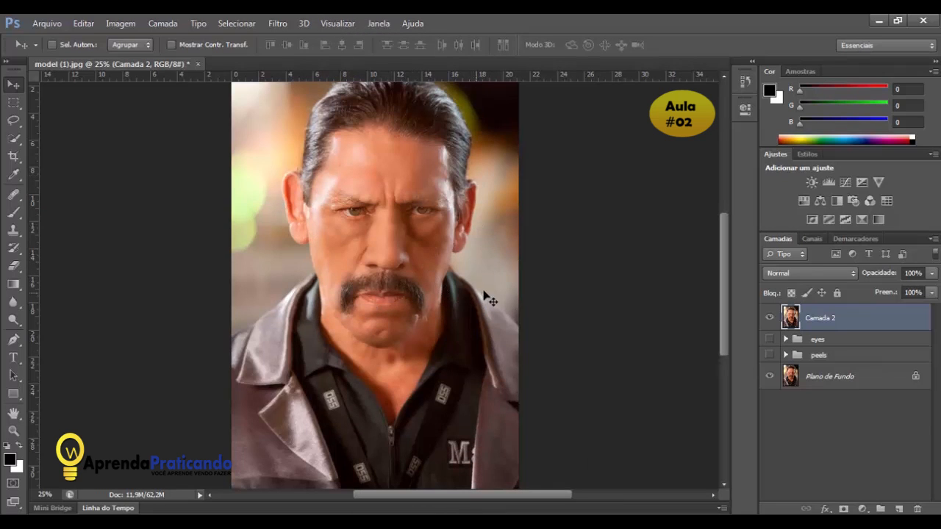
Toggle Camada 2's visibility to compare the retouched face with the original, and examine the mouth and chin up close
{"action": "left_click", "coordinate": [770, 318]}
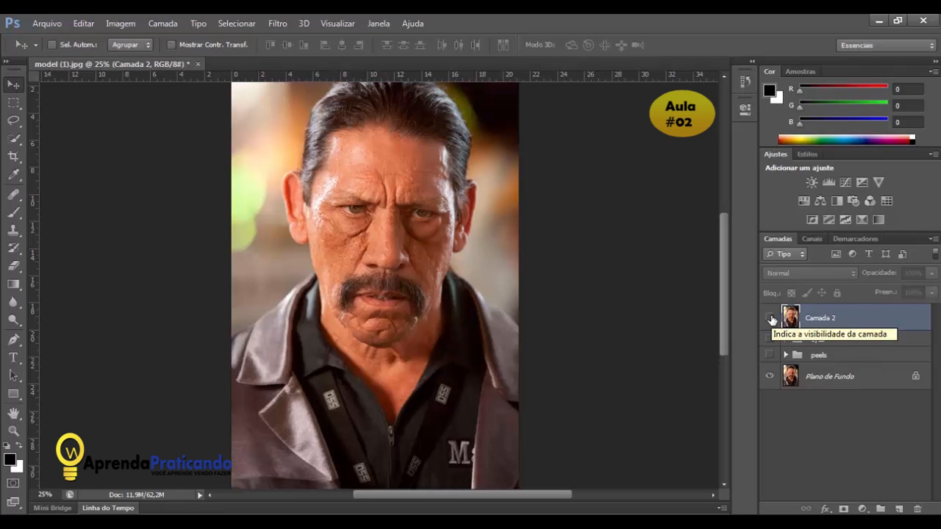
{"action": "left_click", "coordinate": [770, 317]}
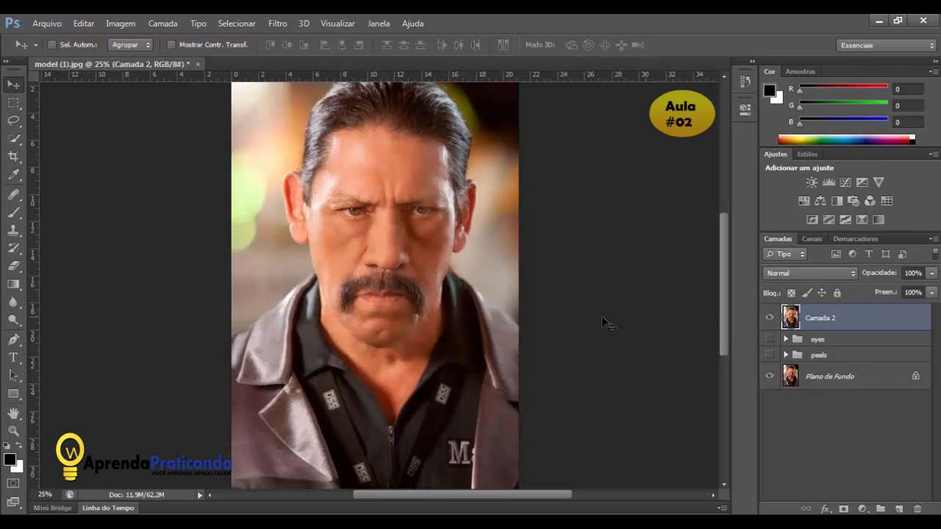
{"action": "key", "text": "ctrl+plus"}
{"action": "key", "text": "ctrl+plus"}
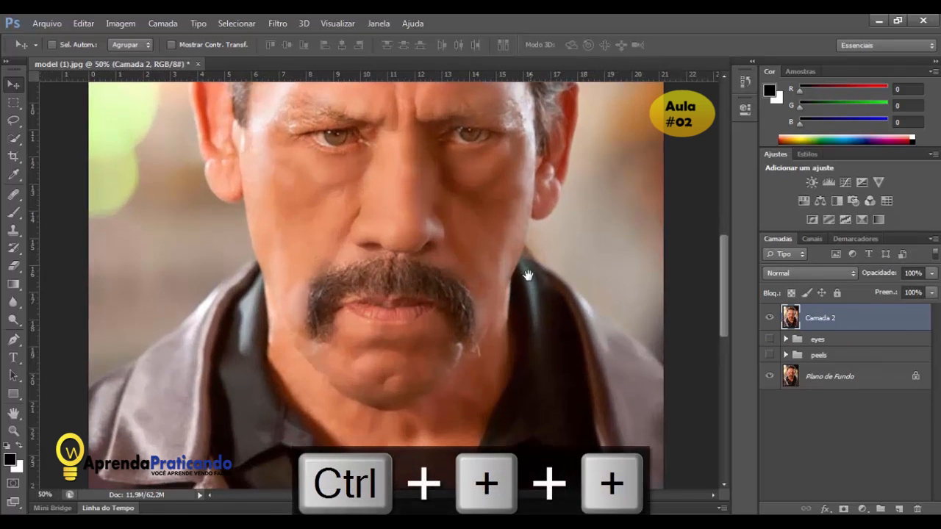
{"action": "left_click_drag", "start_coordinate": [527, 294], "coordinate": [527, 275]}
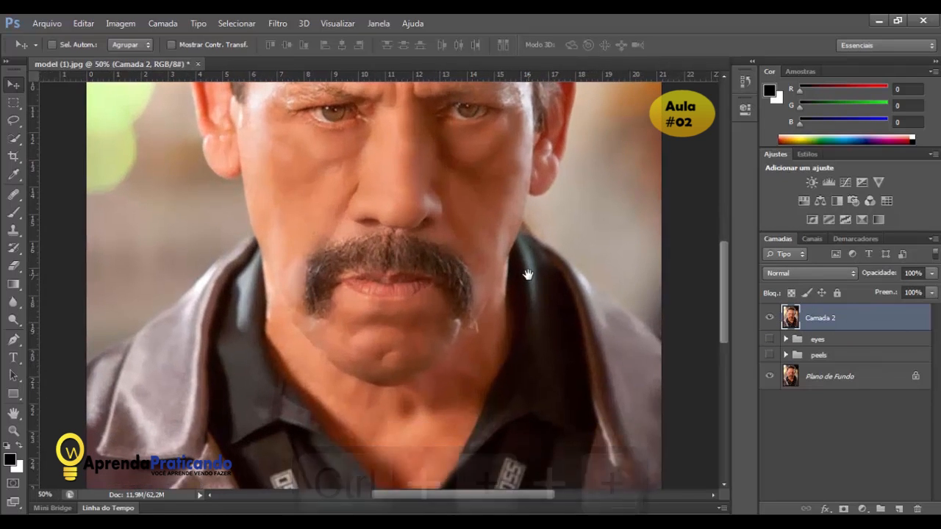
{"action": "key", "text": "ctrl+minus"}
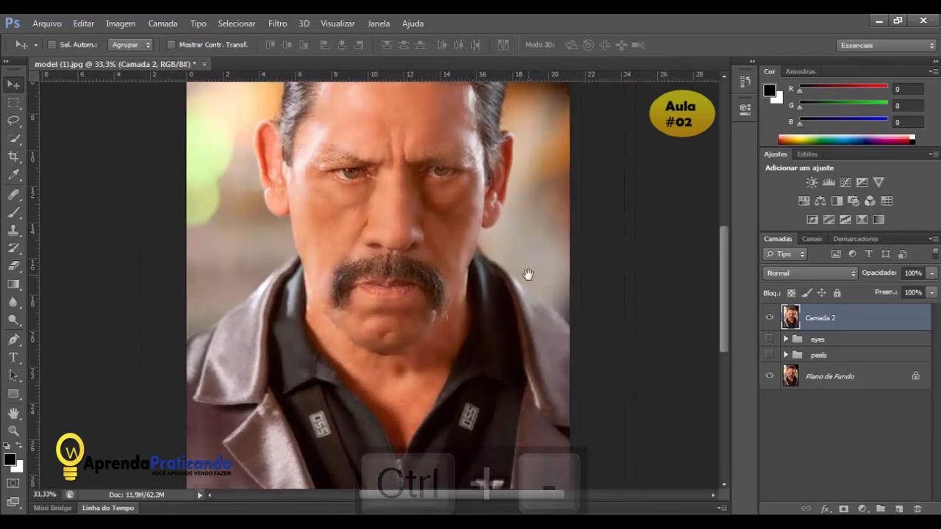
{"action": "key", "text": "ctrl+plus"}
{"action": "key", "text": "ctrl+plus"}
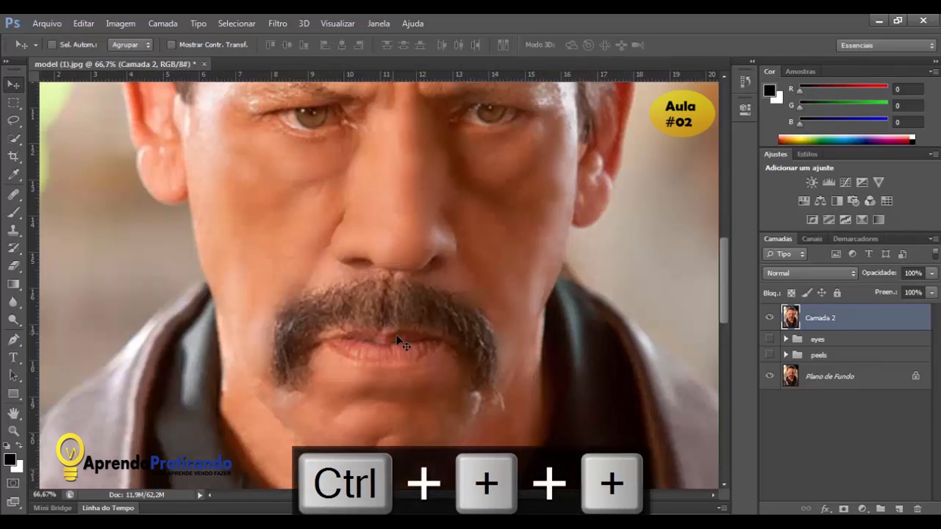
{"action": "left_click_drag", "start_coordinate": [527, 397], "coordinate": [513, 339]}
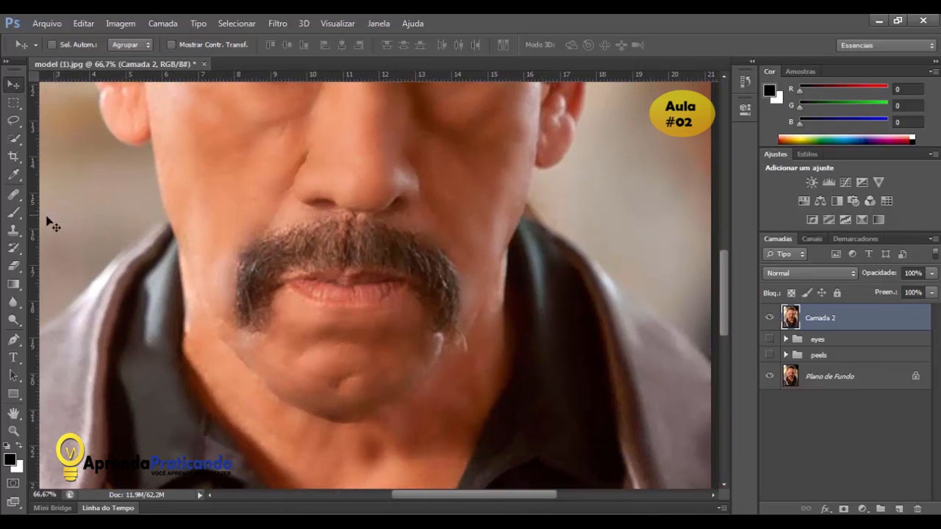
Clone clean skin over the leftover light edge beside the moustache tip and chin with the Clone Stamp tool
{"action": "left_click", "coordinate": [14, 230]}
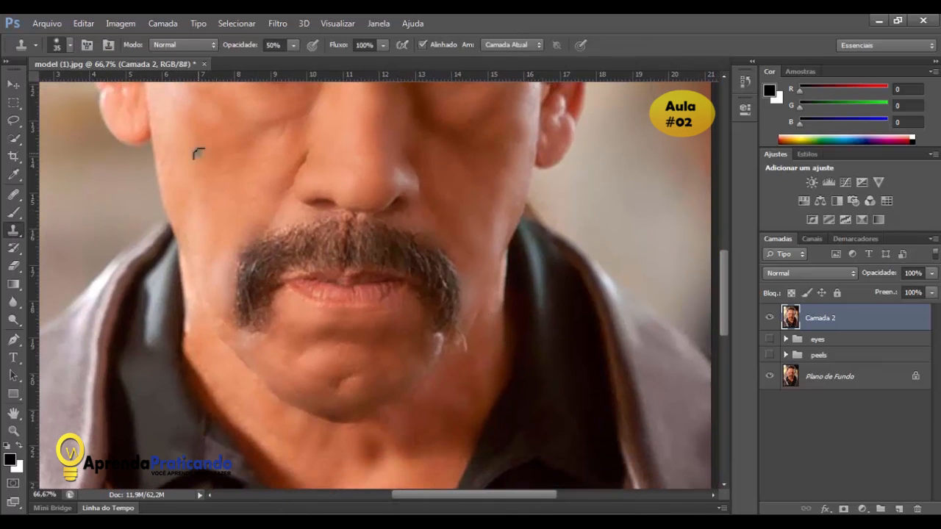
{"action": "left_click", "coordinate": [292, 46]}
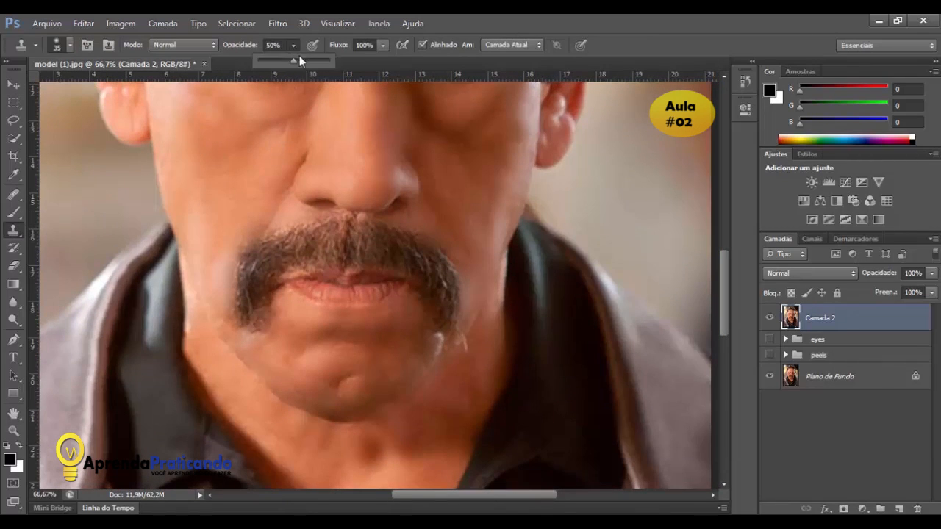
{"action": "left_click_drag", "start_coordinate": [324, 72], "coordinate": [342, 78]}
{"action": "left_click_drag", "start_coordinate": [456, 389], "coordinate": [440, 358]}
{"action": "key", "text": "bracketleft"}
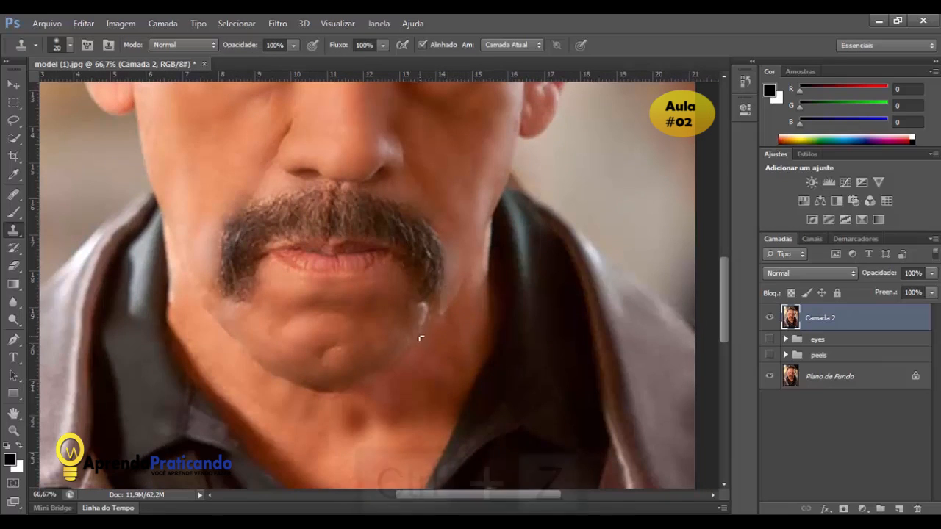
{"action": "key", "text": "ctrl+z"}
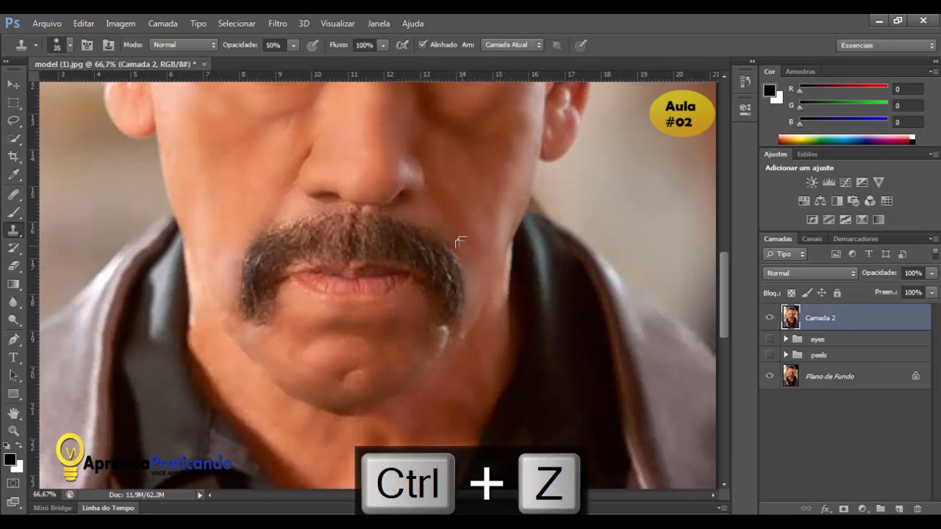
{"action": "left_click_drag", "start_coordinate": [440, 331], "coordinate": [449, 337]}
{"action": "key", "text": "ctrl+minus"}
{"action": "key", "text": "ctrl+minus"}
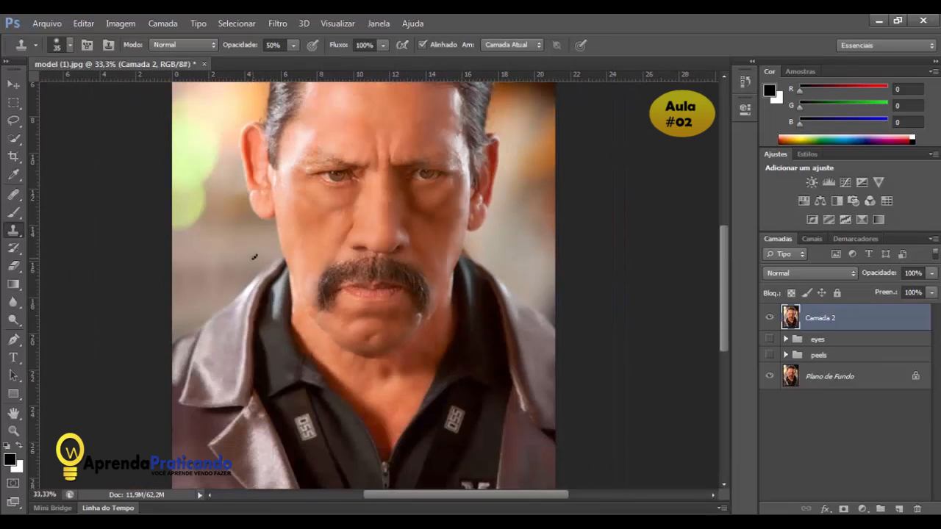
Open the Liquify (Dissolver) filter on Camada 2 with its advanced mode enabled
{"action": "left_click", "coordinate": [22, 87]}
{"action": "left_click_drag", "start_coordinate": [508, 197], "coordinate": [508, 272]}
{"action": "left_click_drag", "start_coordinate": [523, 214], "coordinate": [522, 226]}
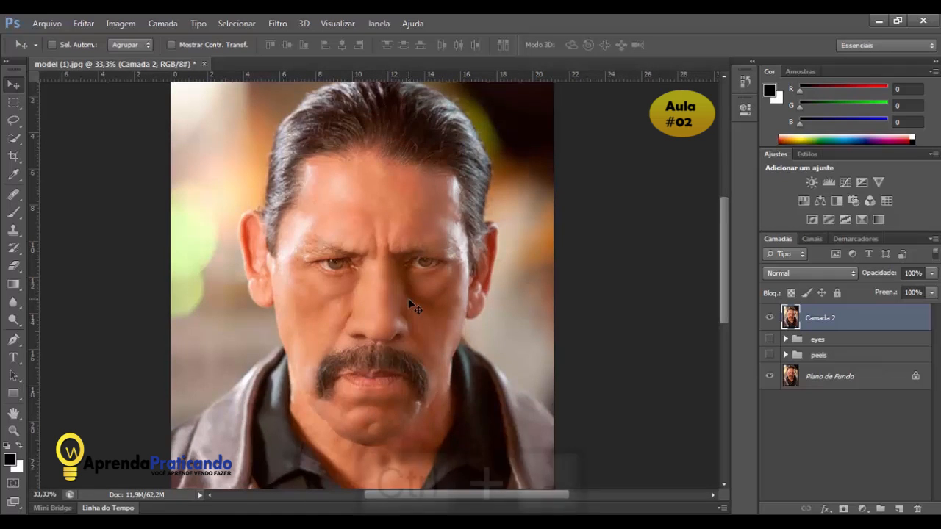
{"action": "key", "text": "ctrl+minus"}
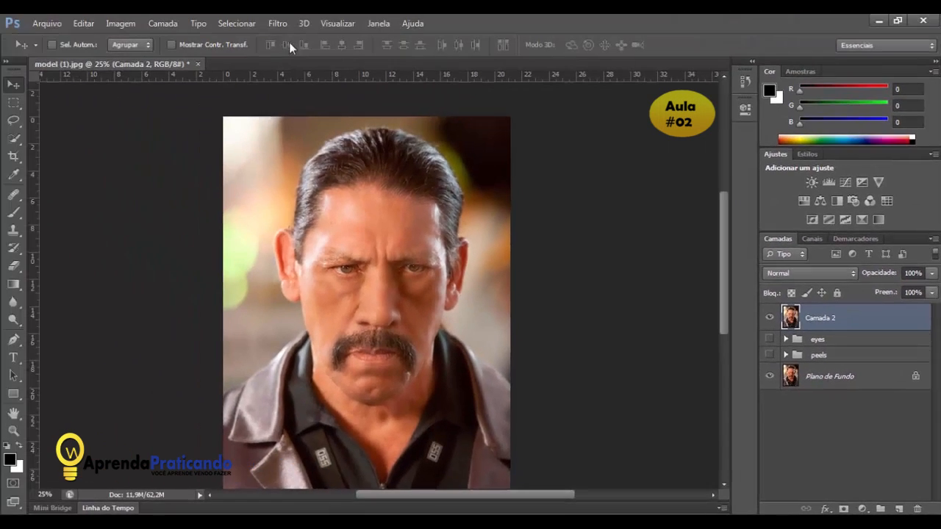
{"action": "left_click", "coordinate": [282, 21]}
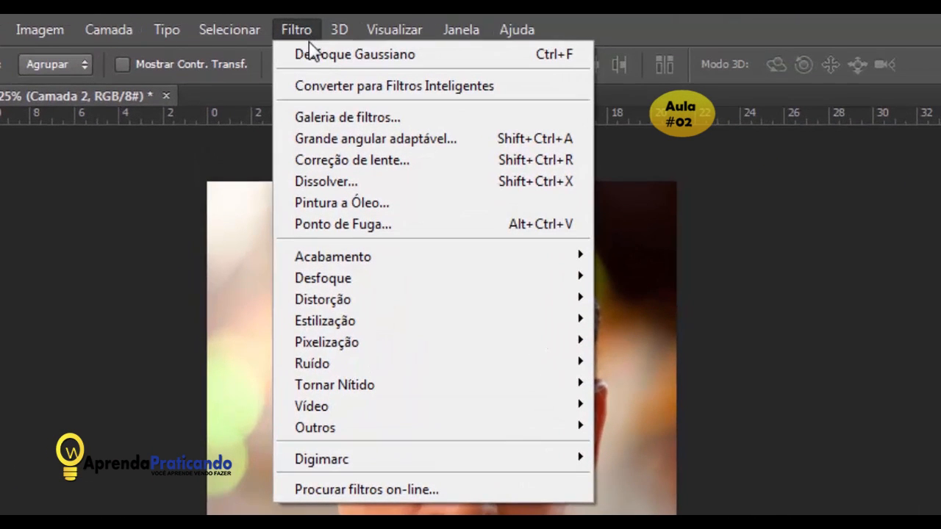
{"action": "left_click", "coordinate": [332, 180]}
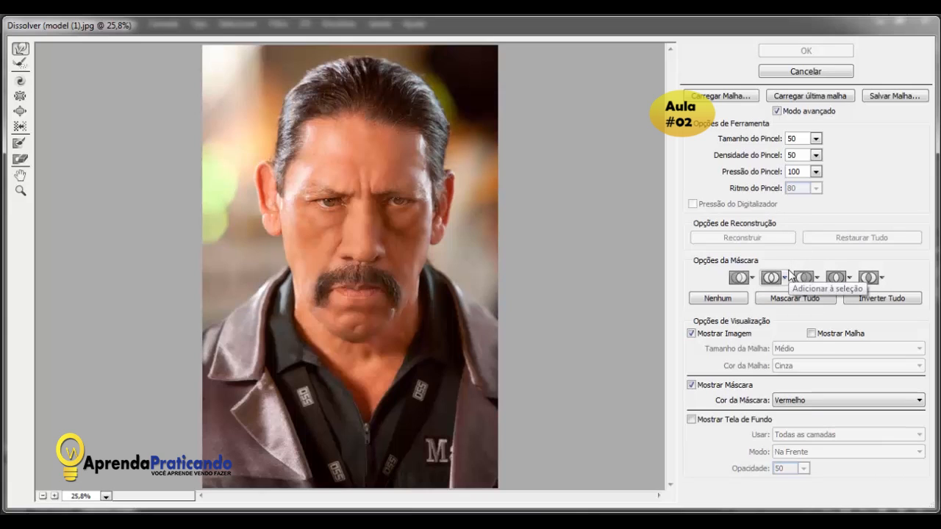
{"action": "left_click", "coordinate": [777, 111]}
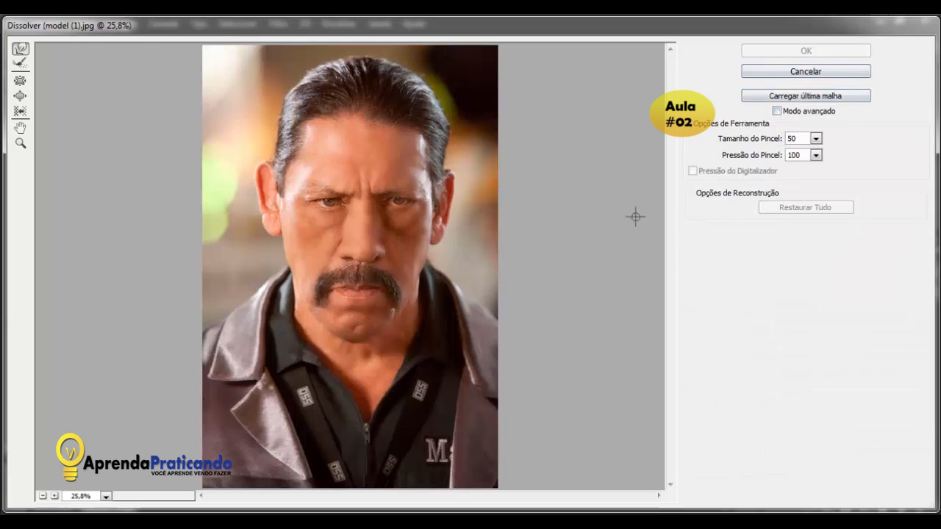
{"action": "left_click", "coordinate": [777, 112]}
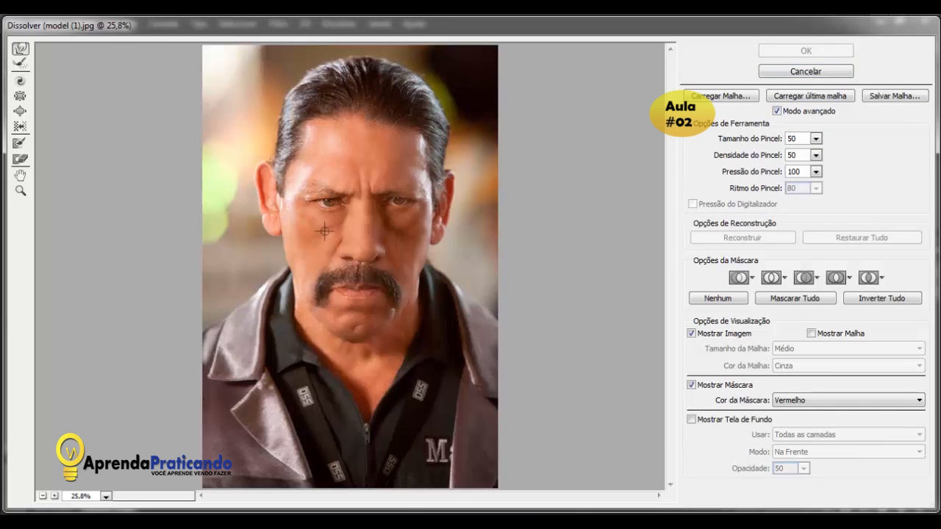
Push the ear on the viewer's left in toward the head with the Forward Warp tool at brush size 300
{"action": "key", "text": "ctrl+plus"}
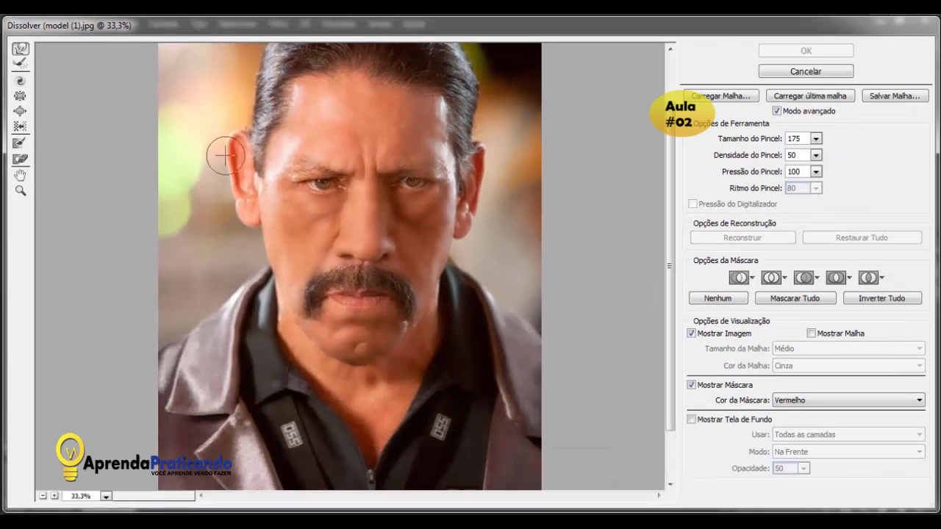
{"action": "key", "text": "bracketright"}
{"action": "key", "text": "bracketright"}
{"action": "key", "text": "bracketright"}
{"action": "key", "text": "bracketright"}
{"action": "key", "text": "bracketright"}
{"action": "key", "text": "bracketright"}
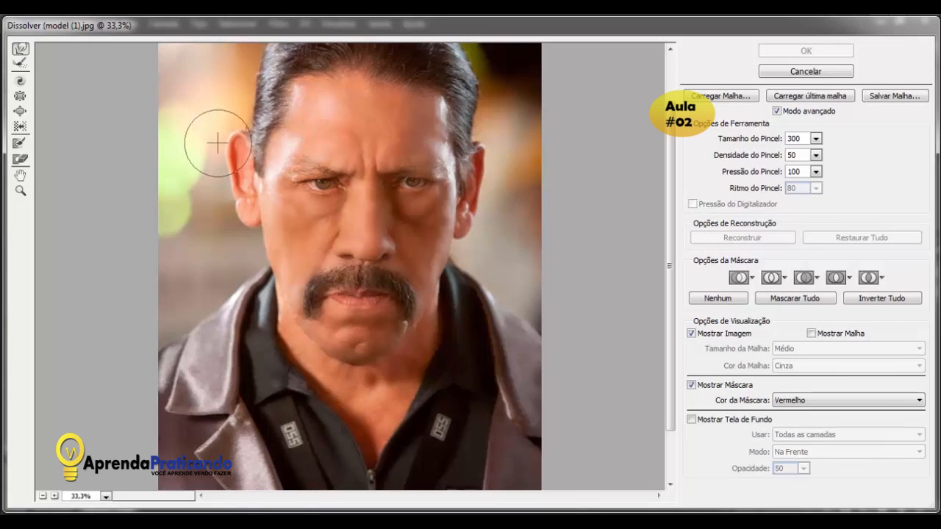
{"action": "left_click_drag", "start_coordinate": [220, 145], "coordinate": [216, 151]}
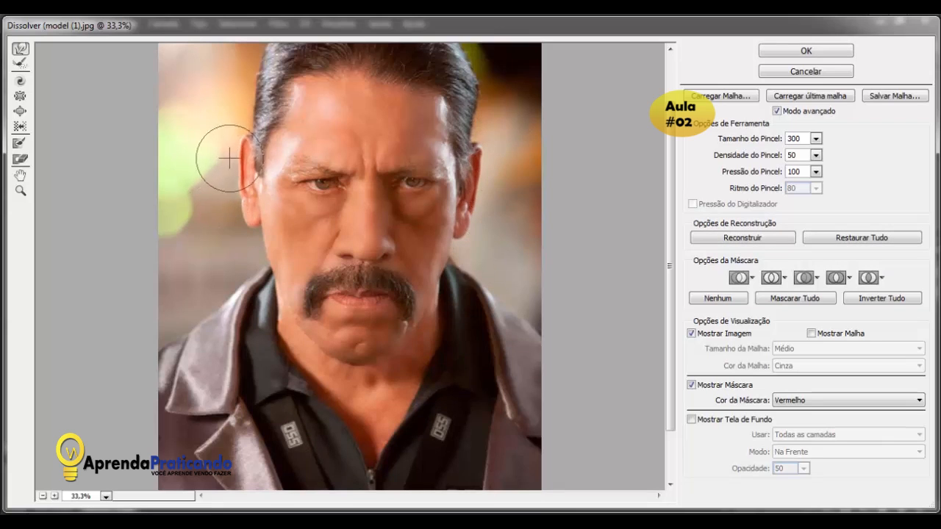
Slim the nose from bridge to tip with the Pucker tool, using brush sizes 125 and 150
{"action": "left_click", "coordinate": [21, 98]}
{"action": "key", "text": "bracketleft"}
{"action": "key", "text": "bracketleft"}
{"action": "key", "text": "bracketleft"}
{"action": "key", "text": "bracketleft"}
{"action": "key", "text": "bracketleft"}
{"action": "key", "text": "bracketleft"}
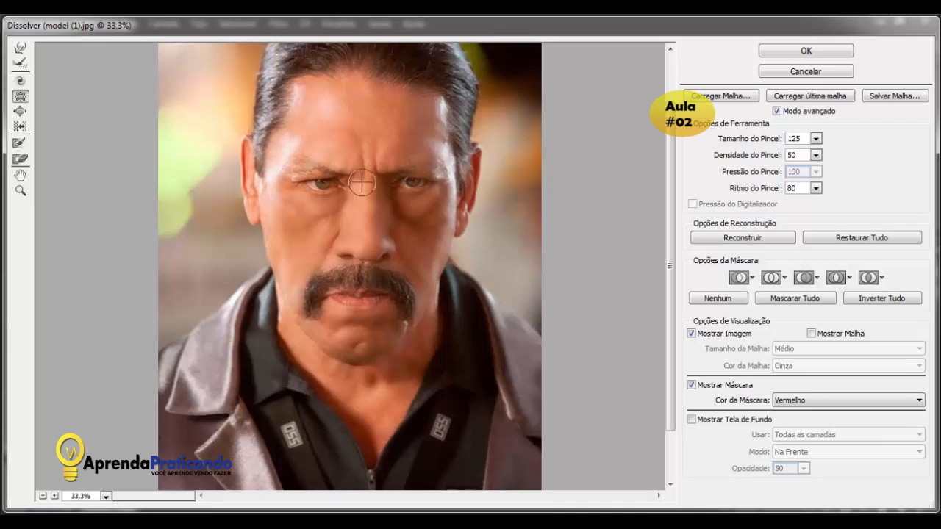
{"action": "key", "text": "bracketright"}
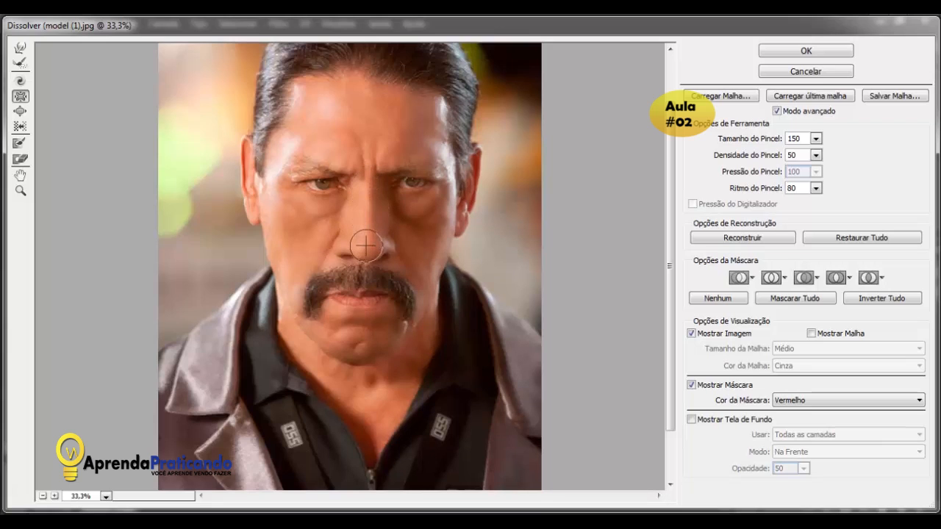
Reshape the nose sides and jawline with the Forward Warp tool, raising the brush size from 200 to 400
{"action": "left_click", "coordinate": [20, 48]}
{"action": "key", "text": "]"}
{"action": "key", "text": "]"}
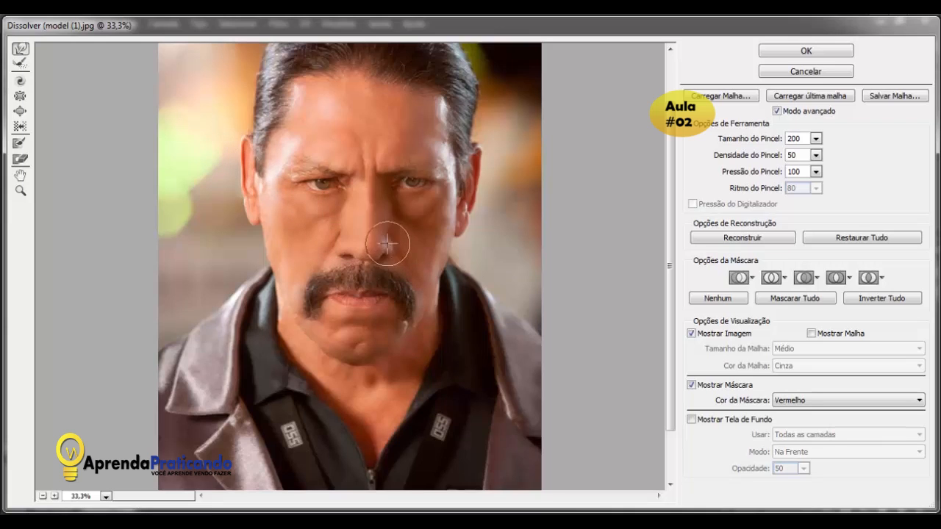
{"action": "key", "text": "]"}
{"action": "key", "text": "]"}
{"action": "key", "text": "]"}
{"action": "key", "text": "]"}
{"action": "key", "text": "]"}
{"action": "key", "text": "]"}
{"action": "key", "text": "]"}
{"action": "key", "text": "]"}
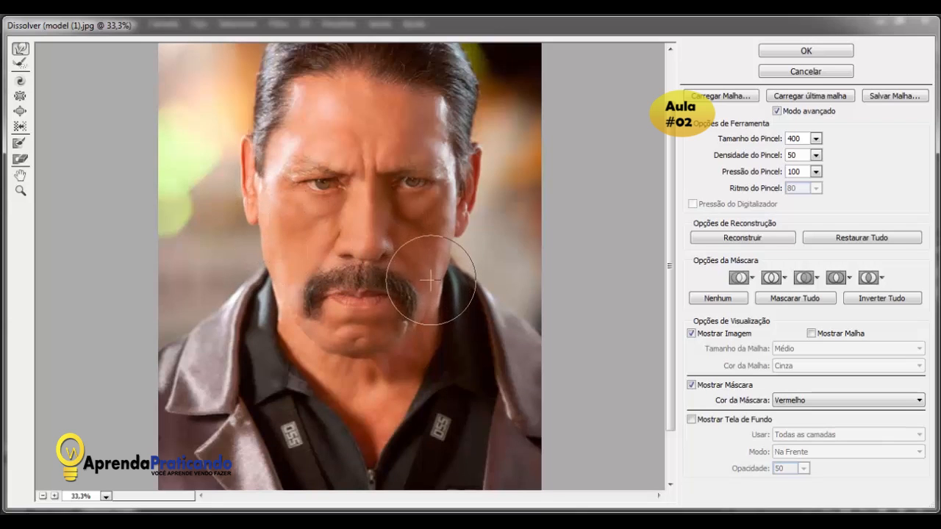
Enlarge the eyes with the Bloat tool and refine the jaw contour with Forward Warp at brush size 400
{"action": "left_click", "coordinate": [21, 112]}
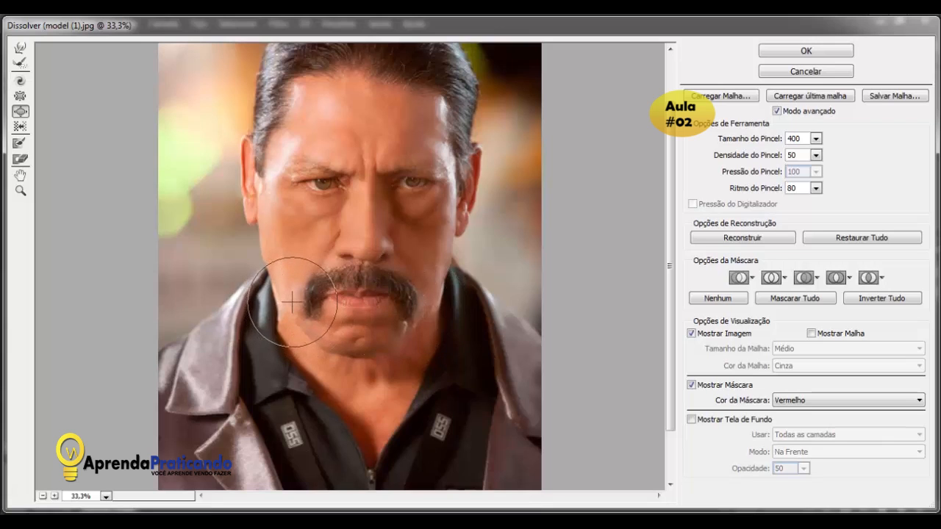
{"action": "left_click", "coordinate": [20, 51]}
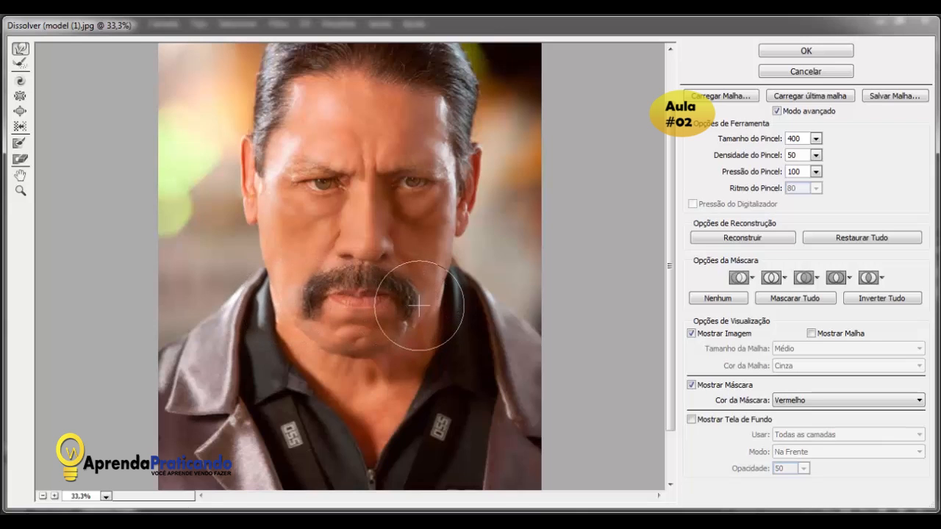
{"action": "left_click_drag", "start_coordinate": [429, 242], "coordinate": [424, 289]}
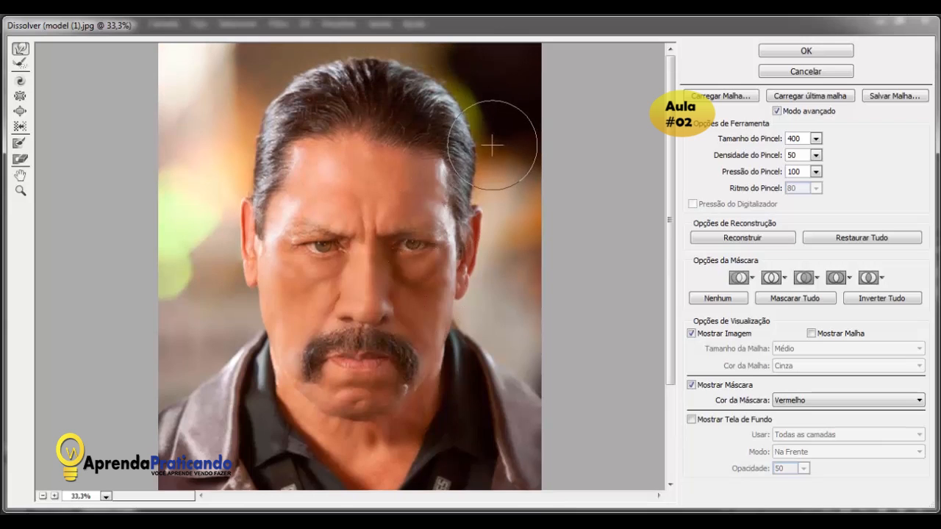
Push the hair outward at the side of the head with the Forward Warp tool at brush size 400
{"action": "left_click_drag", "start_coordinate": [258, 179], "coordinate": [252, 182]}
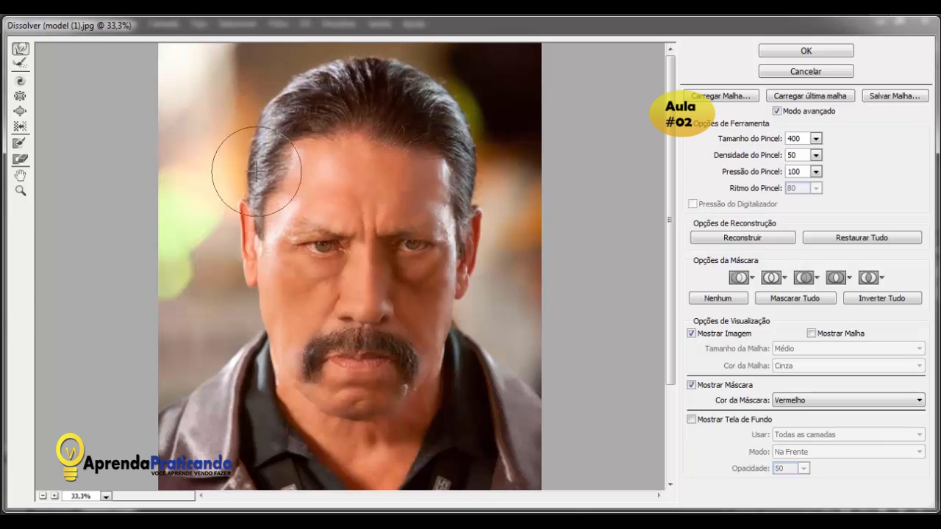
{"action": "scroll", "coordinate": [393, 189], "scroll_direction": "down", "scroll_amount": 2}
{"action": "scroll", "coordinate": [503, 220], "scroll_direction": "up", "scroll_amount": 2}
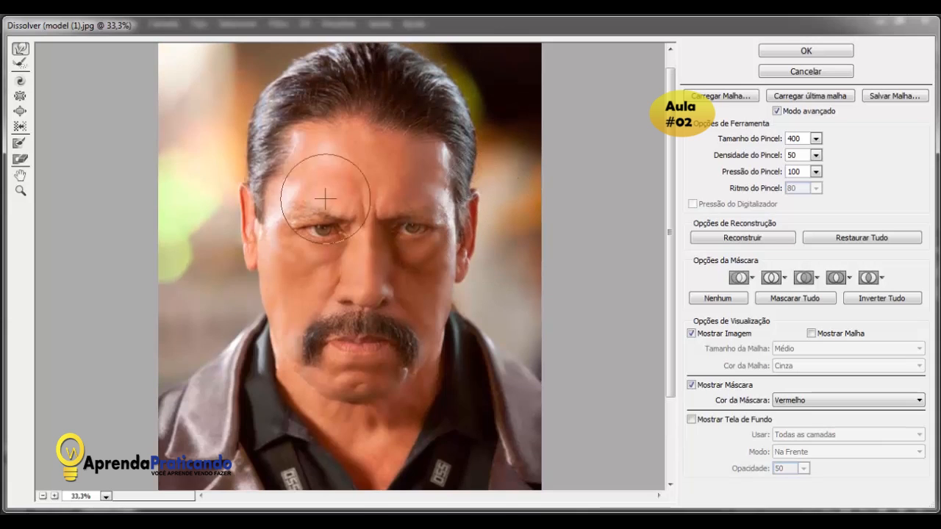
Shrink the ear on the viewer's right with the Pucker tool, reducing the brush size to 200
{"action": "left_click", "coordinate": [20, 95]}
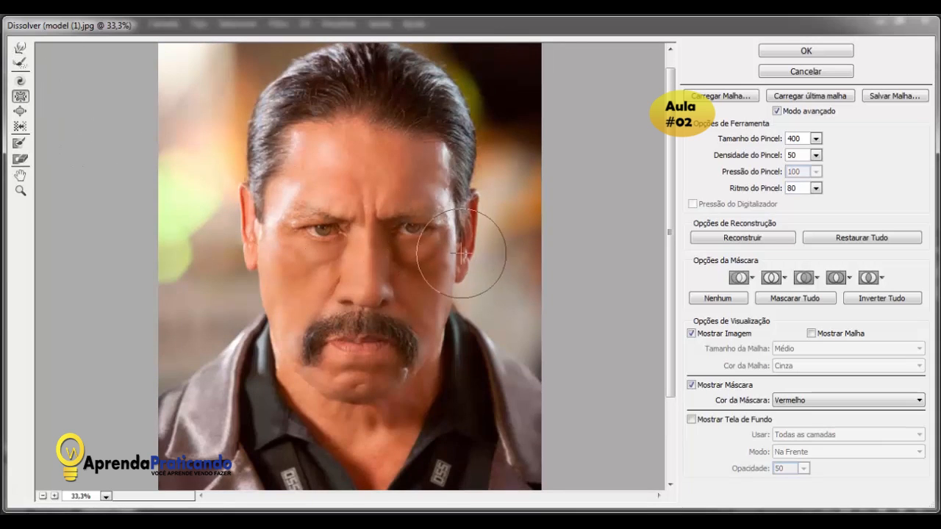
{"action": "key", "text": "bracketleft"}
{"action": "key", "text": "bracketleft"}
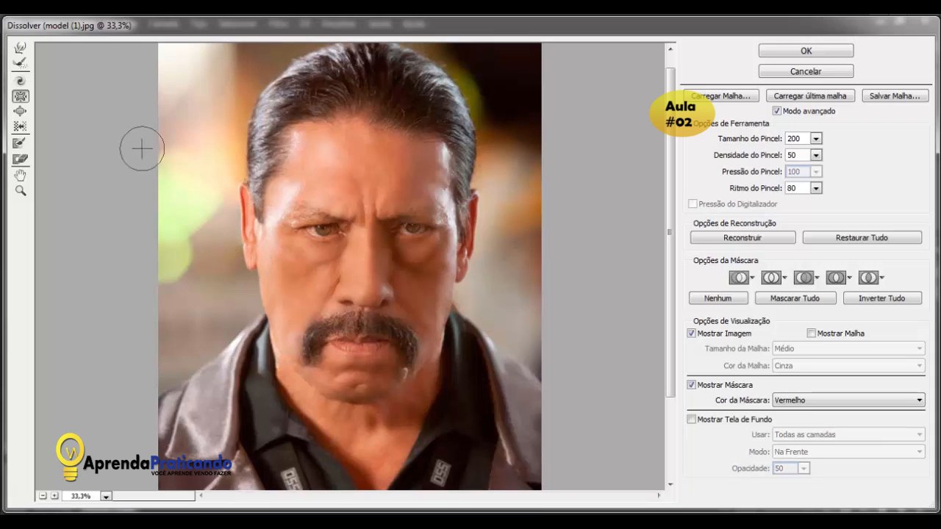
Apply the Liquify changes and toggle Camada 2's visibility to compare the face with the original
{"action": "left_click", "coordinate": [807, 55]}
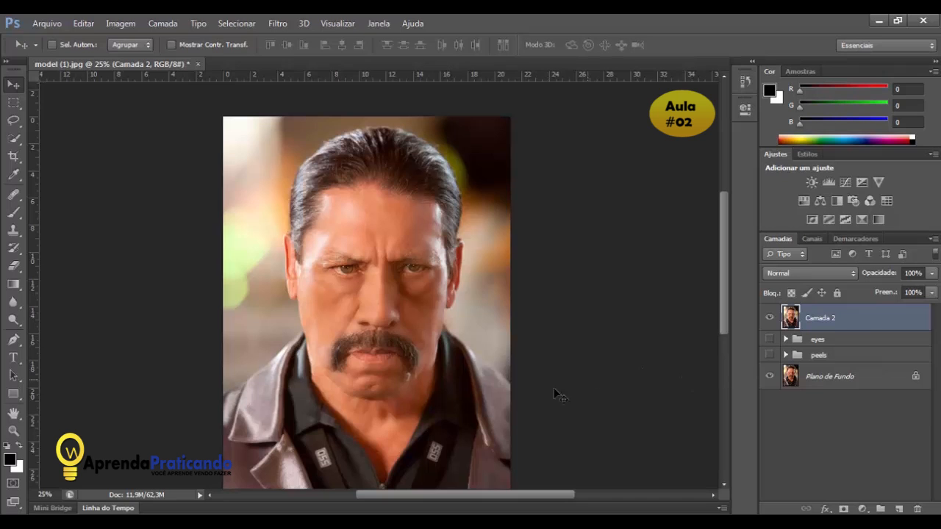
{"action": "left_click", "coordinate": [769, 318]}
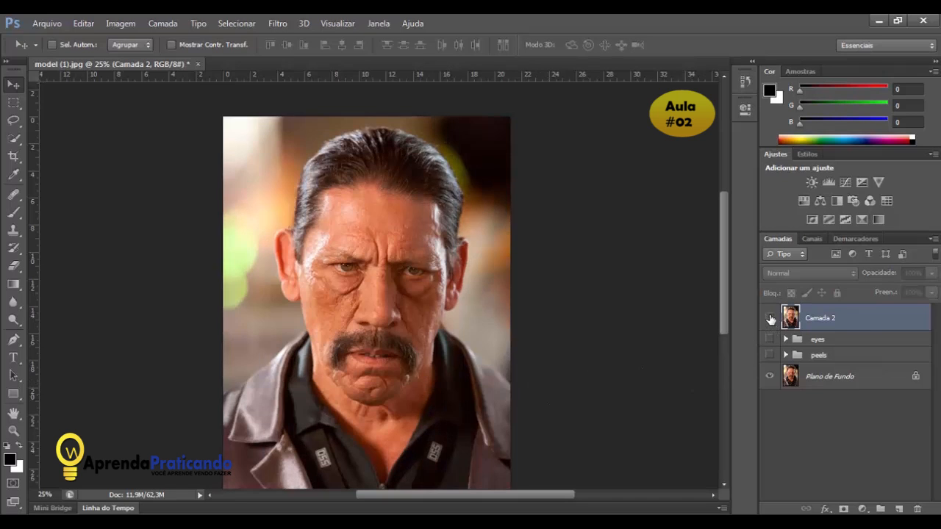
{"action": "left_click", "coordinate": [769, 318]}
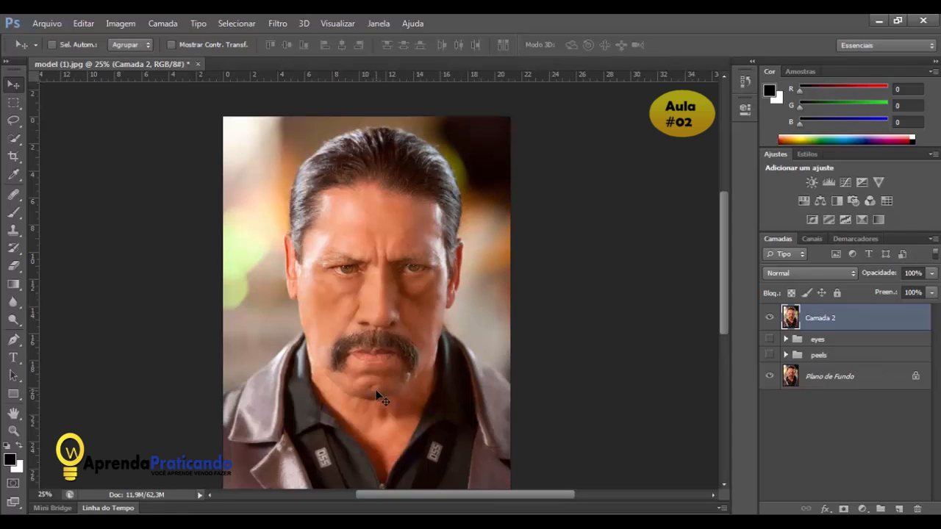
Copy a full-width strip covering the hair and upper forehead to a new layer and move it slightly down
{"action": "left_click", "coordinate": [13, 102]}
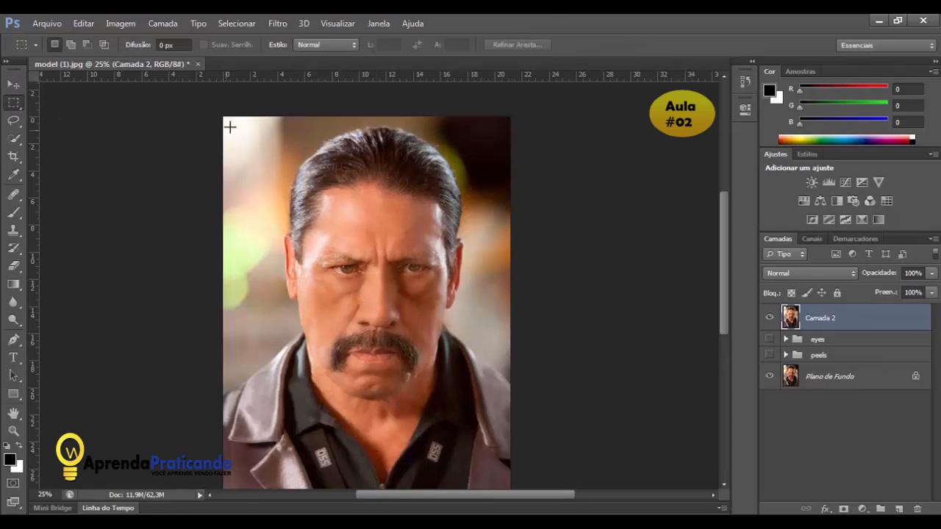
{"action": "left_click_drag", "start_coordinate": [218, 111], "coordinate": [554, 214]}
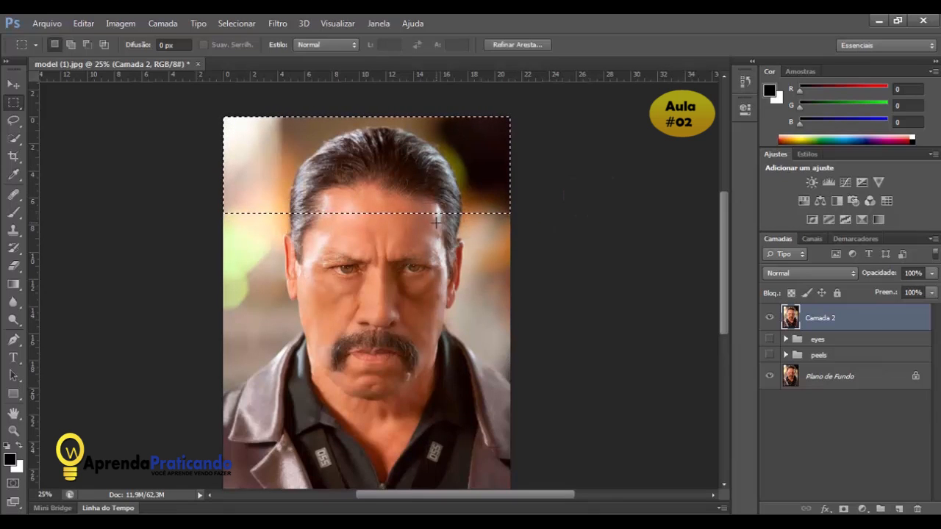
{"action": "left_click", "coordinate": [13, 85]}
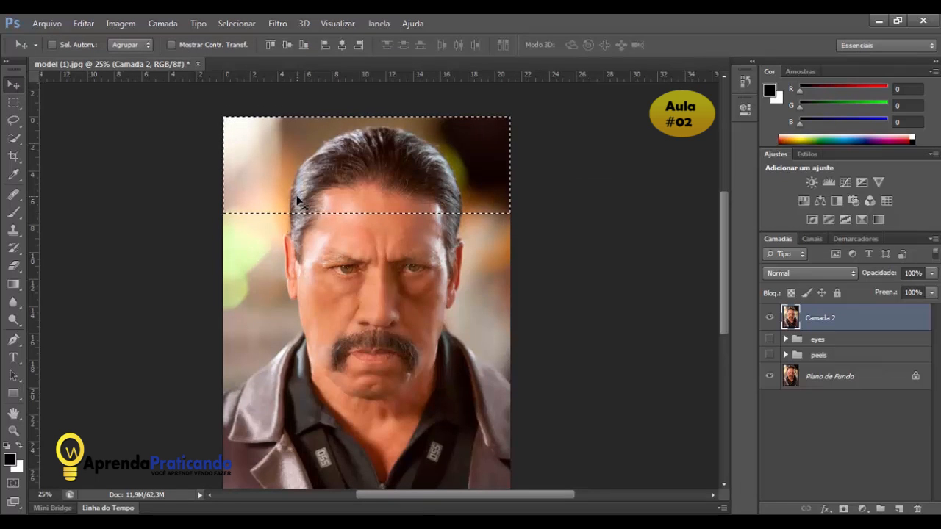
{"action": "key", "text": "ctrl+j"}
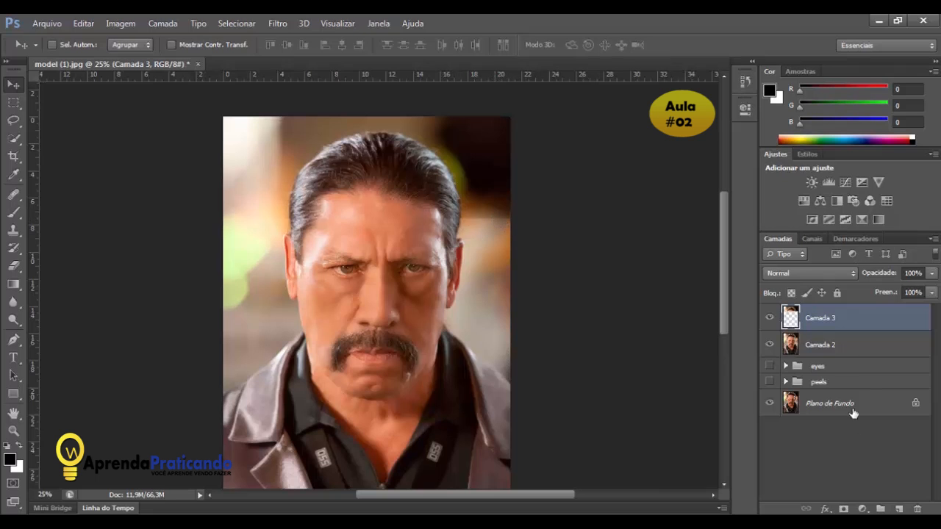
Add a layer mask to Camada 3 and paint black along its lower seam with a 100 px brush at 30% opacity
{"action": "left_click", "coordinate": [843, 508]}
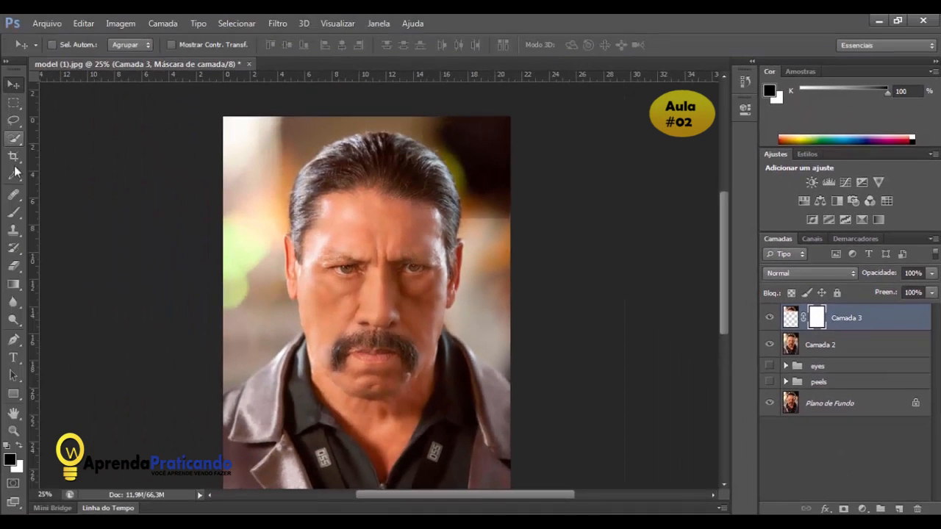
{"action": "left_click", "coordinate": [13, 213]}
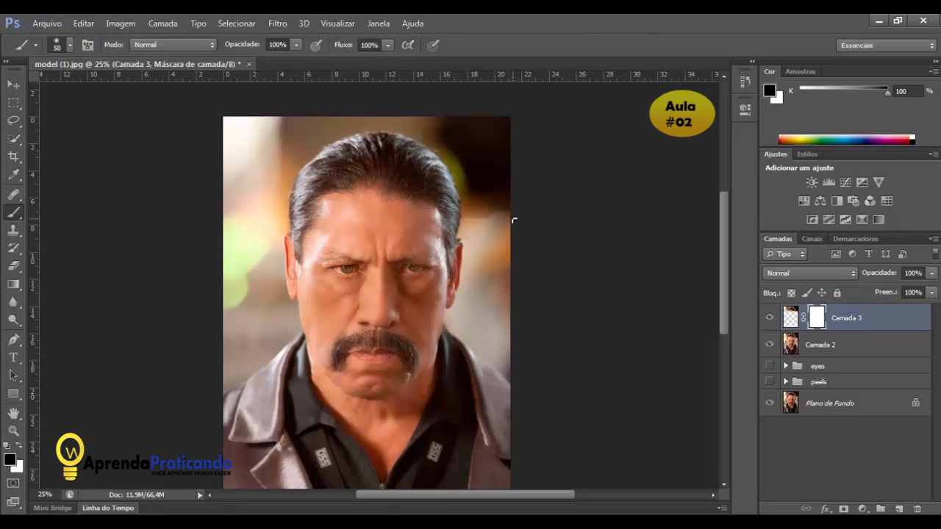
{"action": "key", "text": "7"}
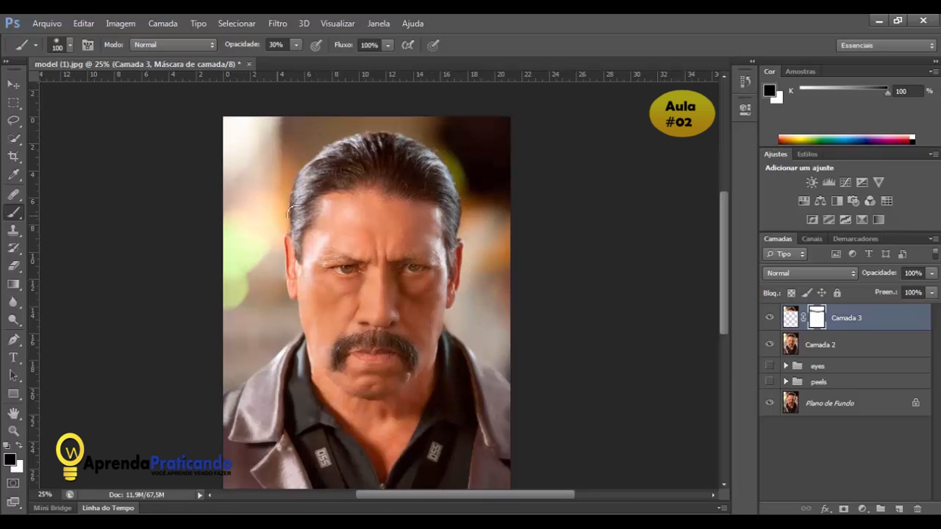
Merge Camada 3 down into Camada 2 and toggle the merged layer's visibility to compare the retouch with the original
{"action": "left_click", "coordinate": [14, 84]}
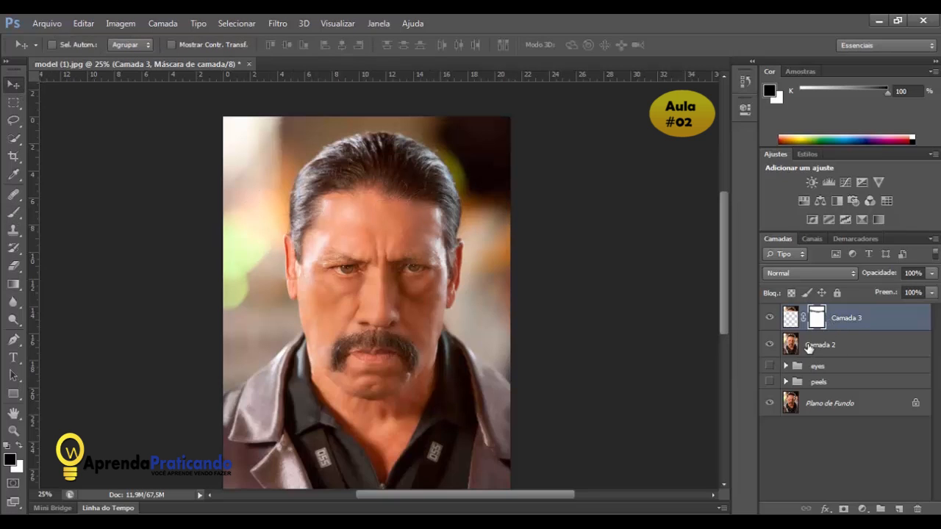
{"action": "left_click", "coordinate": [162, 24]}
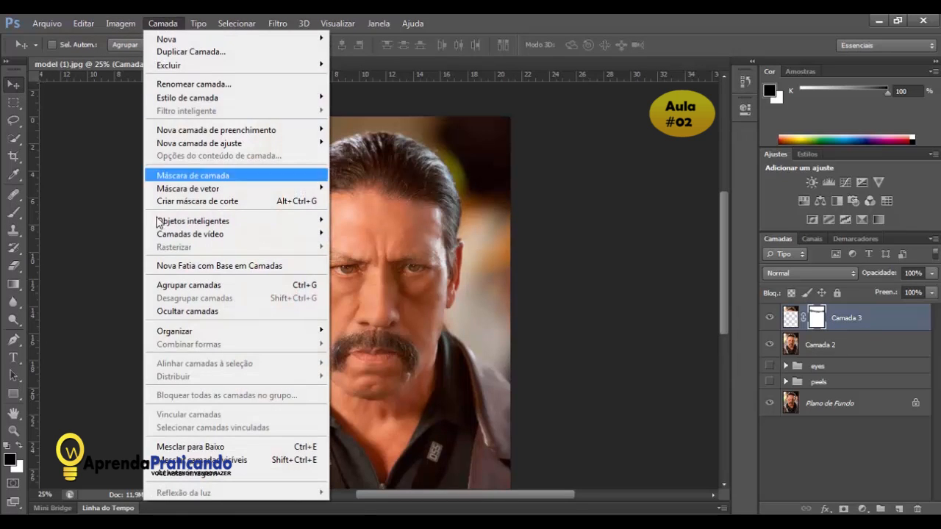
{"action": "left_click", "coordinate": [191, 447]}
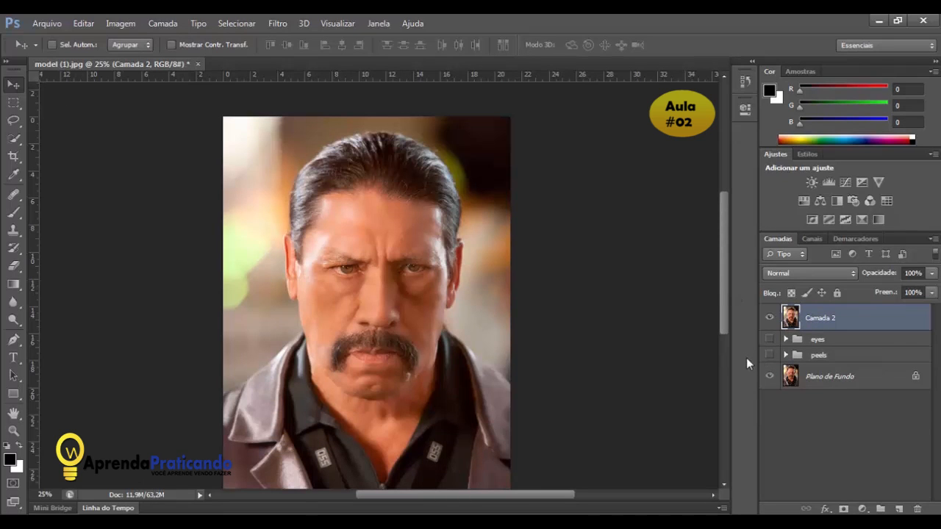
{"action": "left_click", "coordinate": [770, 318]}
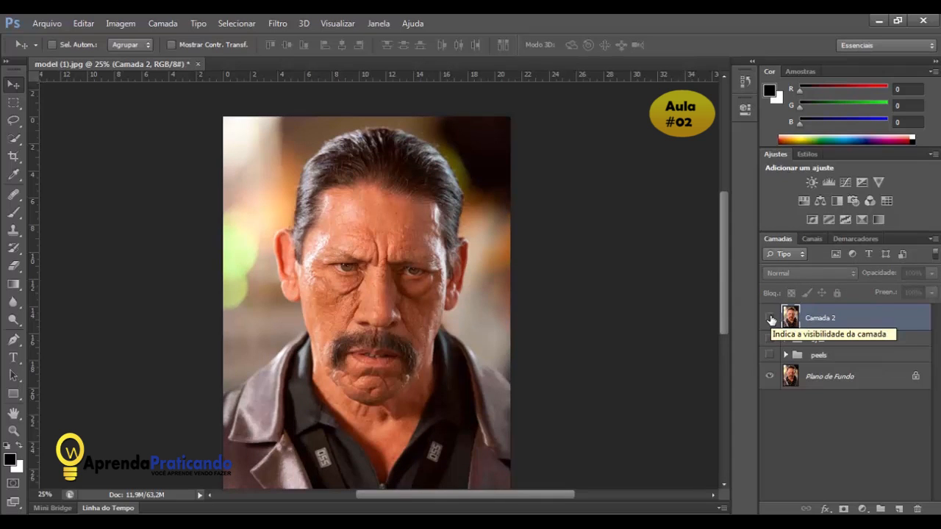
{"action": "left_click", "coordinate": [770, 318]}
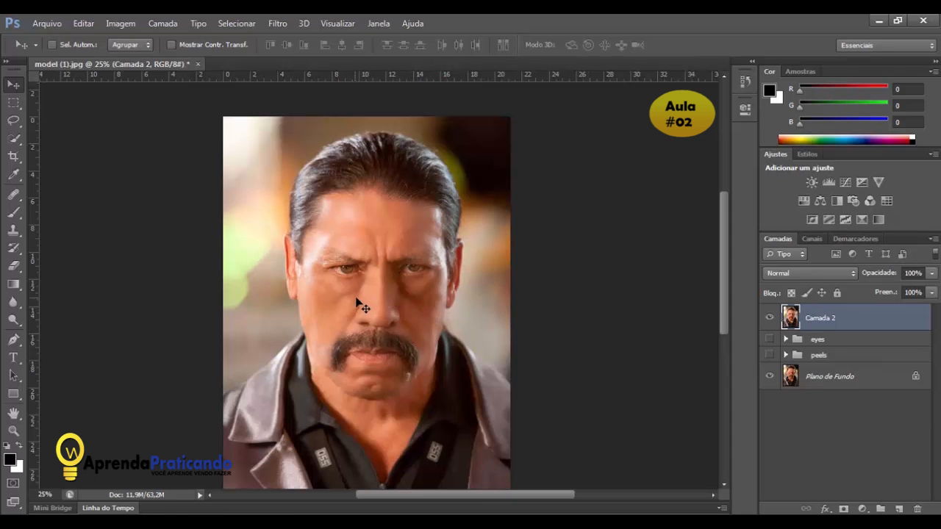
Add a new empty layer above Camada 2 and set the Clone Stamp to sample from all layers (Todas Cam.)
{"action": "key", "text": "ctrl+plus"}
{"action": "key", "text": "ctrl+plus"}
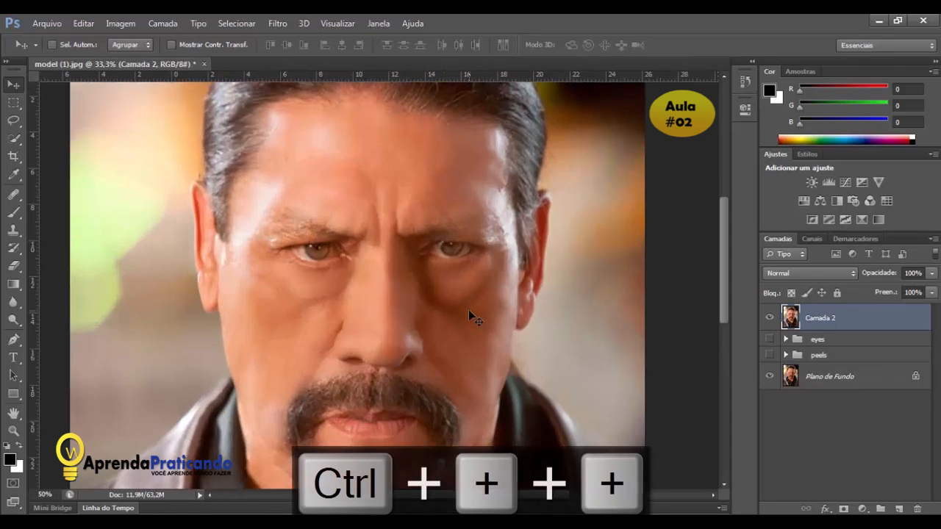
{"action": "left_click_drag", "start_coordinate": [471, 312], "coordinate": [396, 181]}
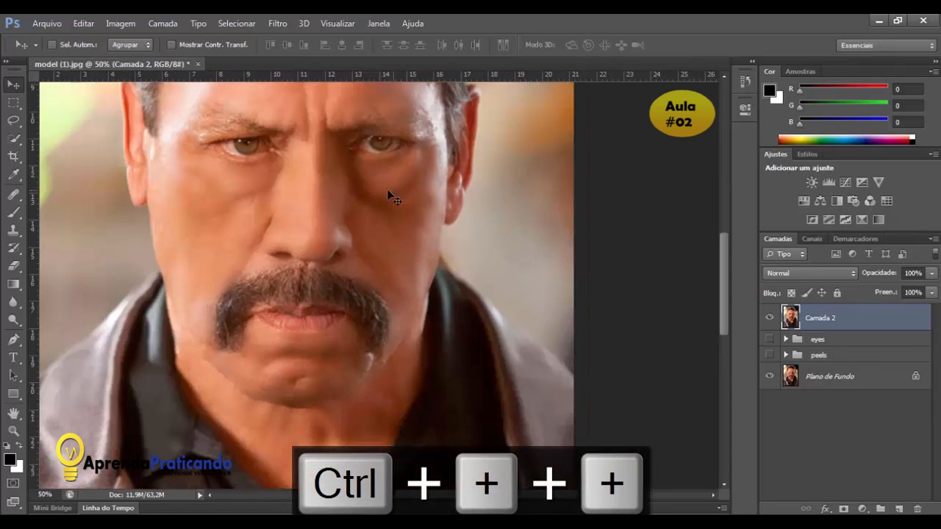
{"action": "left_click_drag", "start_coordinate": [448, 228], "coordinate": [456, 277]}
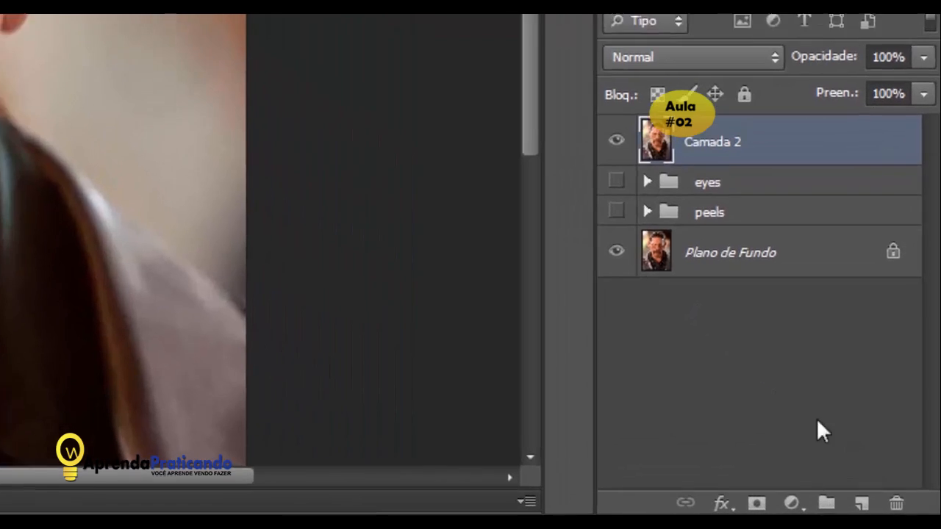
{"action": "left_click", "coordinate": [860, 503]}
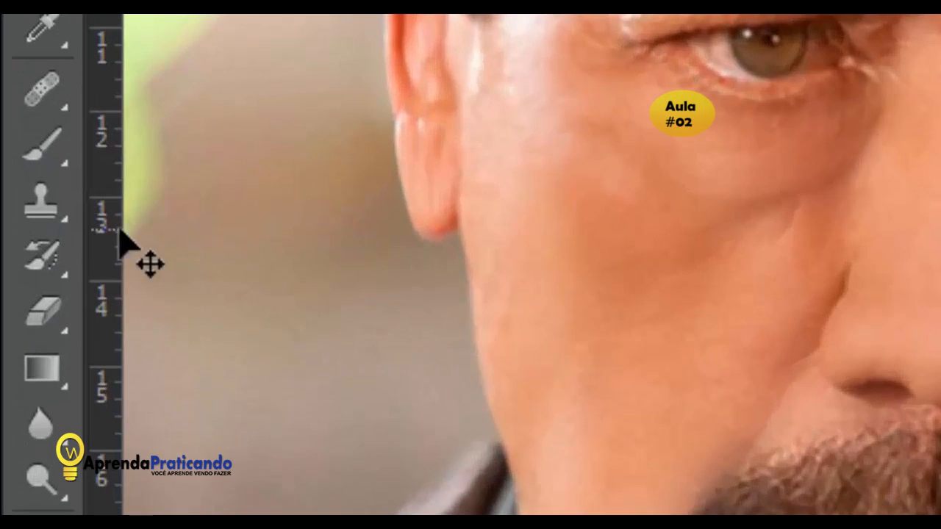
{"action": "left_click", "coordinate": [25, 222]}
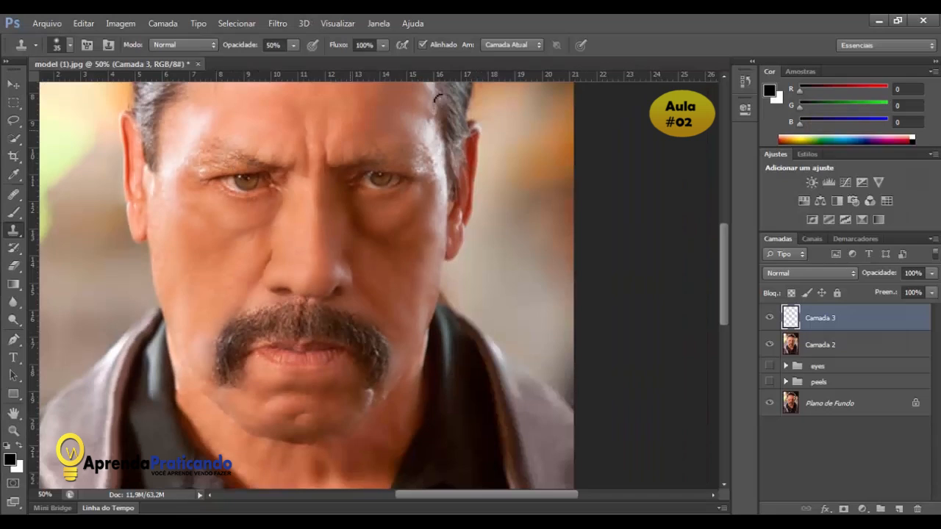
{"action": "left_click", "coordinate": [539, 47]}
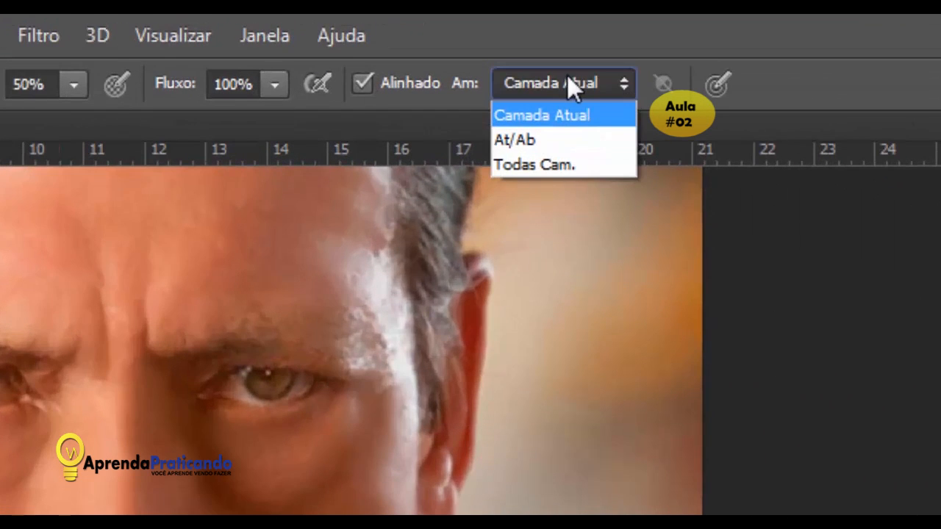
{"action": "left_click", "coordinate": [536, 167]}
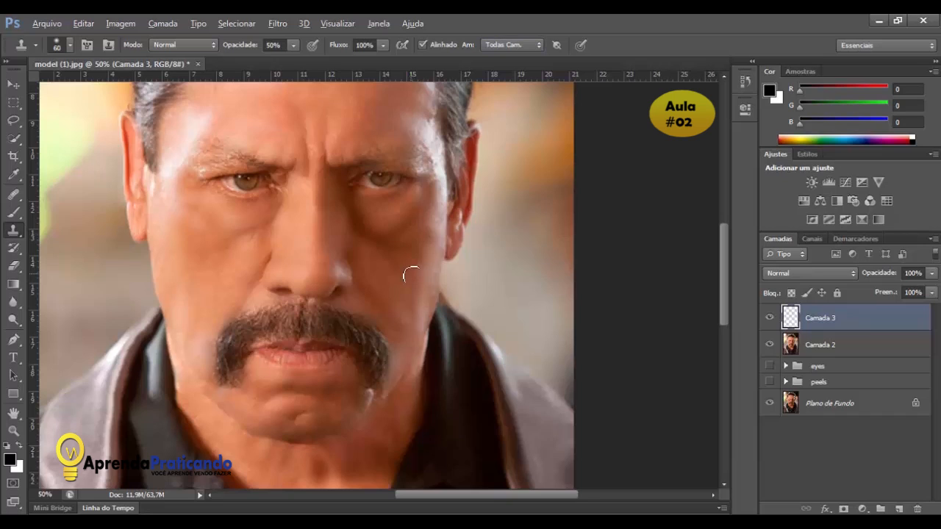
Clone skin over the cheek on the viewer's right with a 60 px Clone Stamp at 20% opacity
{"action": "key", "text": "2"}
{"action": "mouse_move", "coordinate": [397, 256]}
{"action": "left_mouse_down"}
{"action": "mouse_move", "coordinate": [395, 216]}
{"action": "mouse_move", "coordinate": [396, 240]}
{"action": "mouse_move", "coordinate": [431, 226]}
{"action": "mouse_move", "coordinate": [421, 200]}
{"action": "mouse_move", "coordinate": [408, 221]}
{"action": "mouse_move", "coordinate": [364, 239]}
{"action": "mouse_move", "coordinate": [394, 266]}
{"action": "mouse_move", "coordinate": [364, 222]}
{"action": "mouse_move", "coordinate": [391, 261]}
{"action": "mouse_move", "coordinate": [411, 222]}
{"action": "left_mouse_up"}
{"action": "left_click", "coordinate": [405, 290], "text": "alt"}
{"action": "left_click", "coordinate": [402, 277], "text": "alt"}
{"action": "left_click", "coordinate": [400, 290], "text": "alt"}
{"action": "left_click_drag", "start_coordinate": [399, 293], "coordinate": [416, 275]}
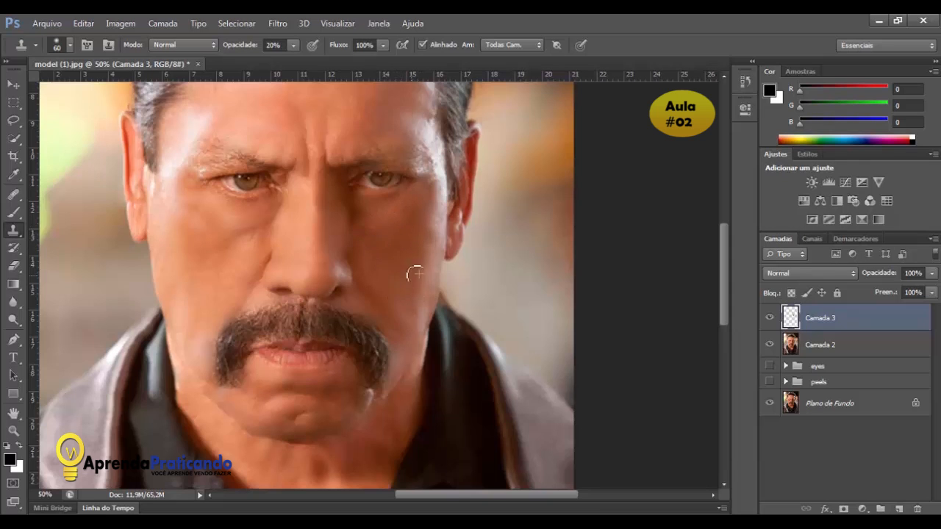
Lower Camada 3's opacity to 75% and merge it down into Camada 2
{"action": "key", "text": "ctrl+minus"}
{"action": "key", "text": "ctrl+minus"}
{"action": "left_click", "coordinate": [931, 274]}
{"action": "left_click_drag", "start_coordinate": [932, 289], "coordinate": [914, 291]}
{"action": "left_click", "coordinate": [14, 86]}
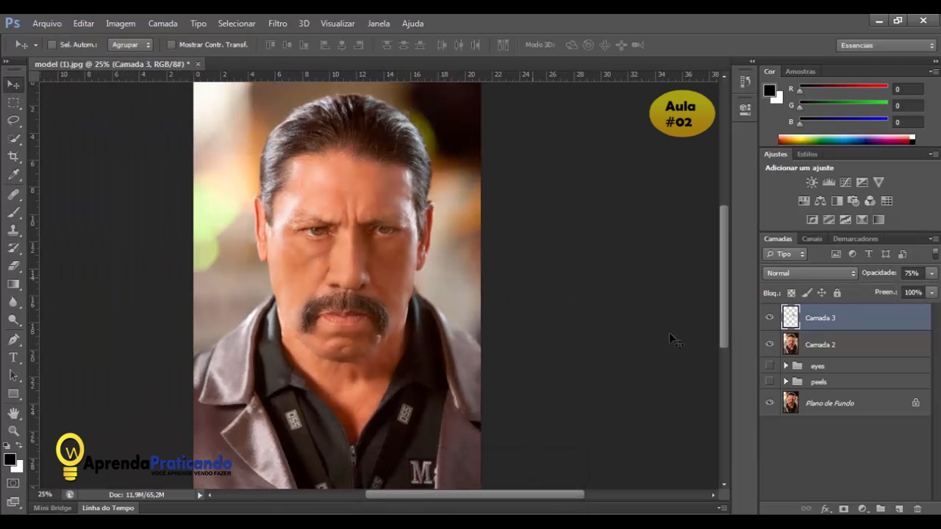
{"action": "key", "text": "ctrl+e"}
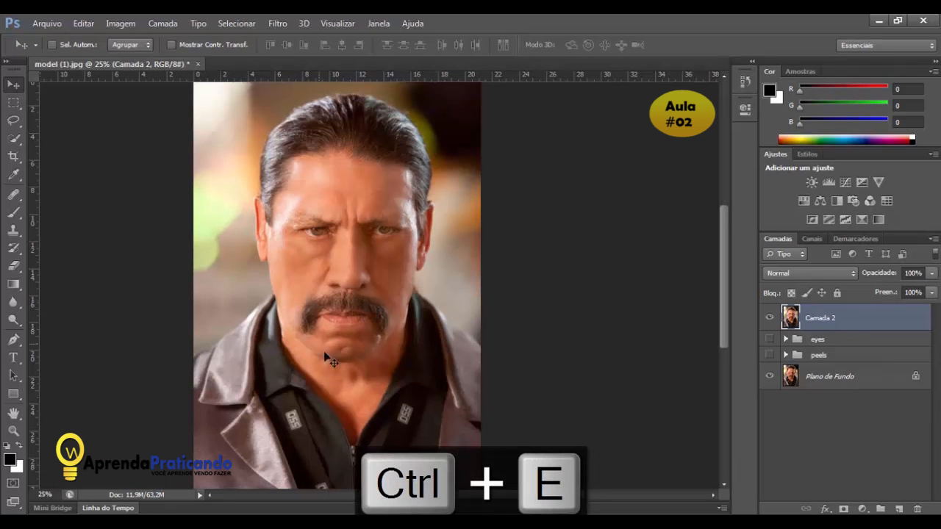
Add a Levels adjustment clipped to Camada 2, with the black input at 6 and the midtones at 0,95
{"action": "key", "text": "ctrl+plus"}
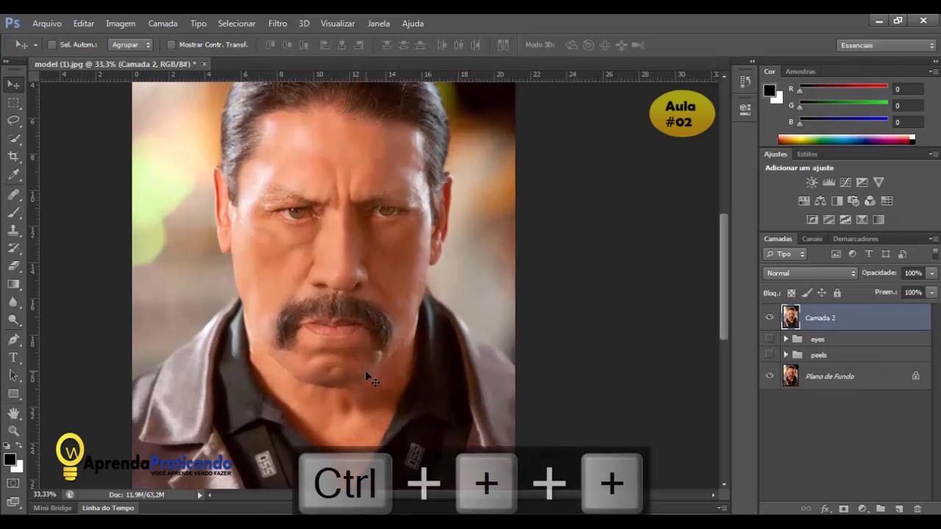
{"action": "left_click_drag", "start_coordinate": [473, 275], "coordinate": [470, 293]}
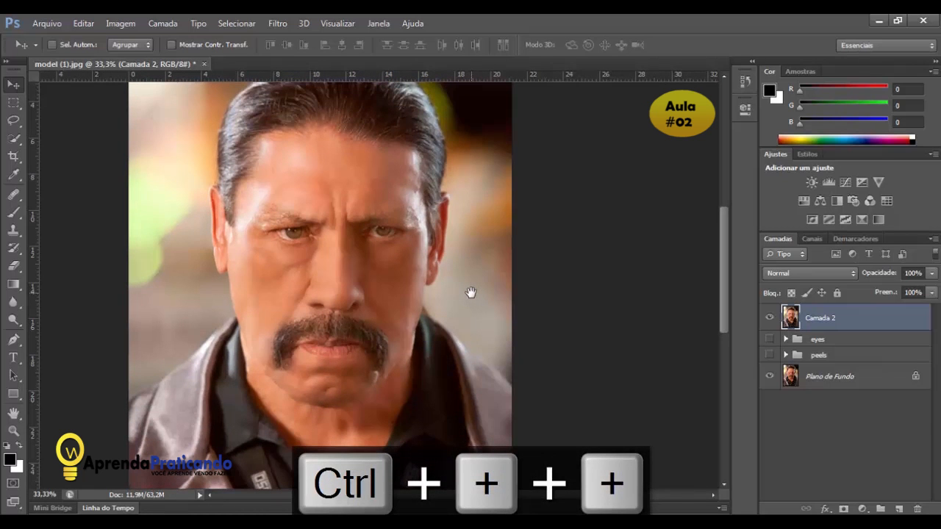
{"action": "key", "text": "ctrl+minus"}
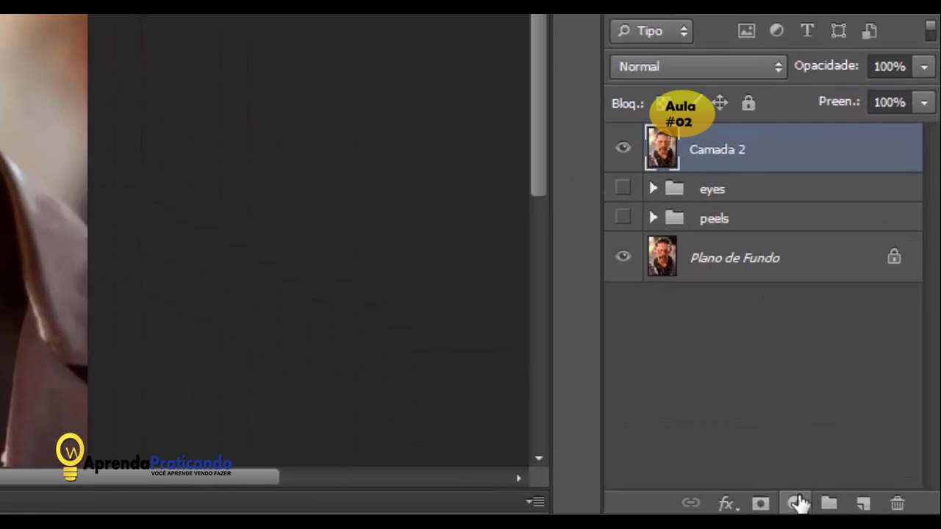
{"action": "left_click", "coordinate": [863, 509]}
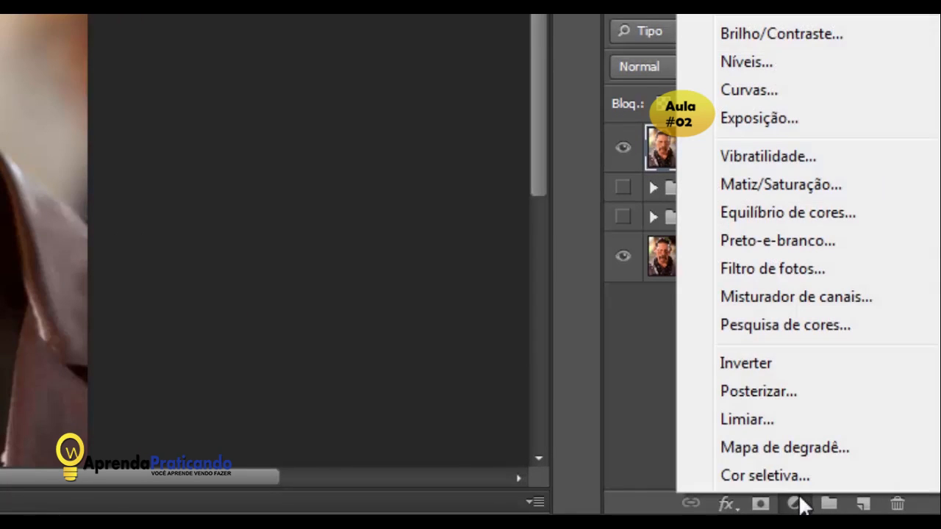
{"action": "left_click", "coordinate": [756, 70]}
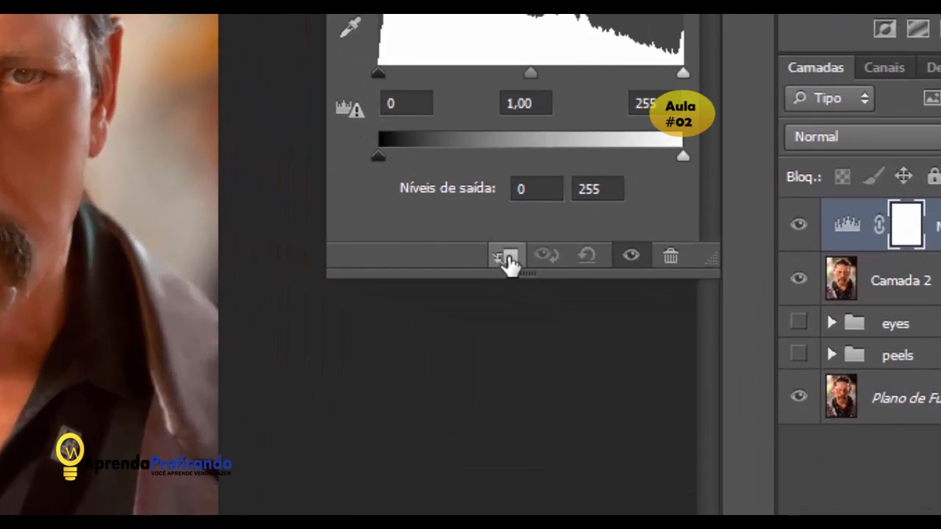
{"action": "left_click", "coordinate": [545, 285]}
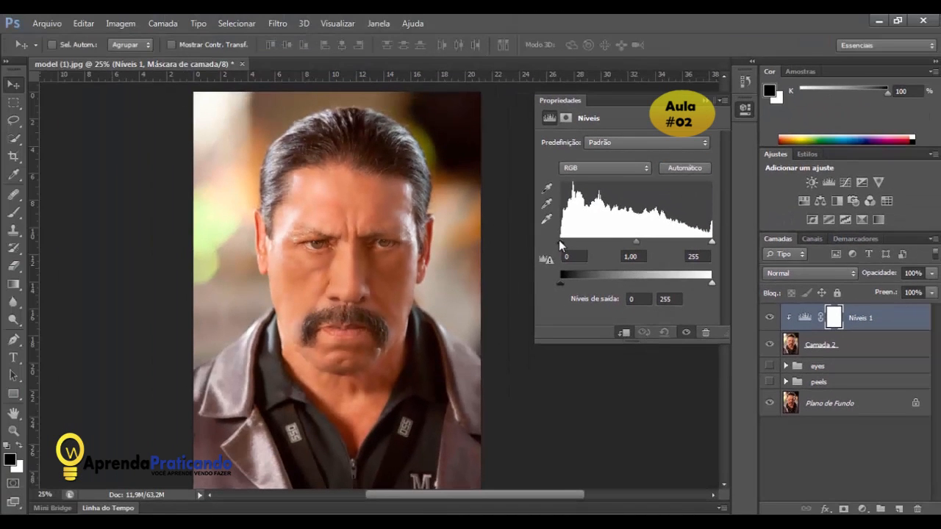
{"action": "left_click_drag", "start_coordinate": [563, 245], "coordinate": [566, 245]}
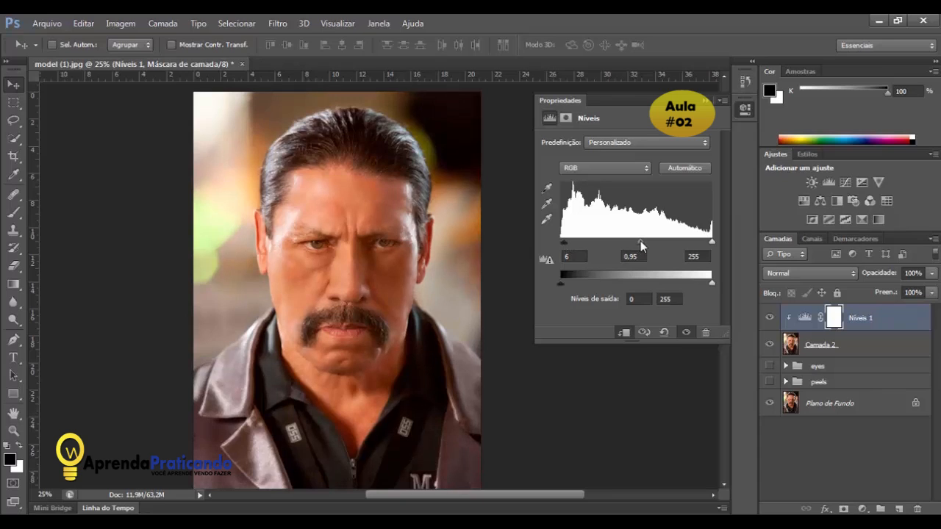
{"action": "left_click", "coordinate": [706, 100]}
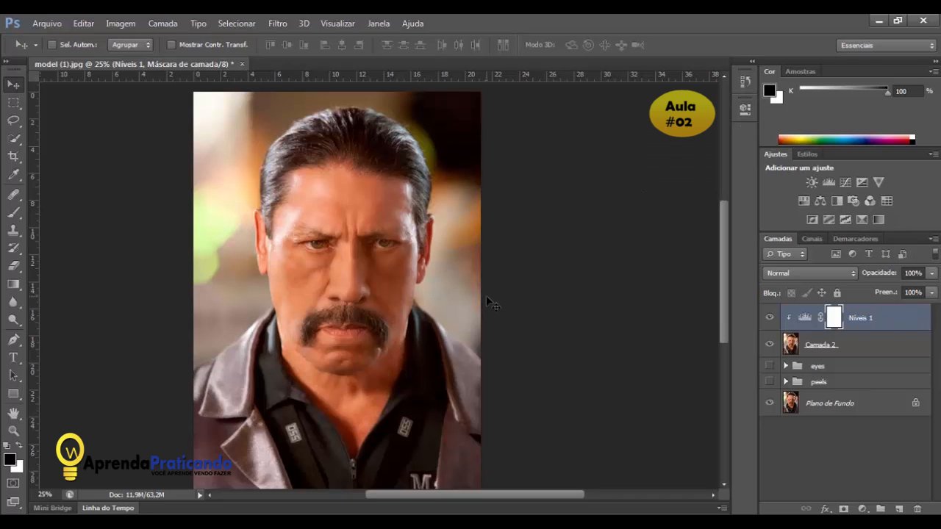
Inspect the face up close and merge the Níveis 1 adjustment down into Camada 2
{"action": "key", "text": "ctrl+plus"}
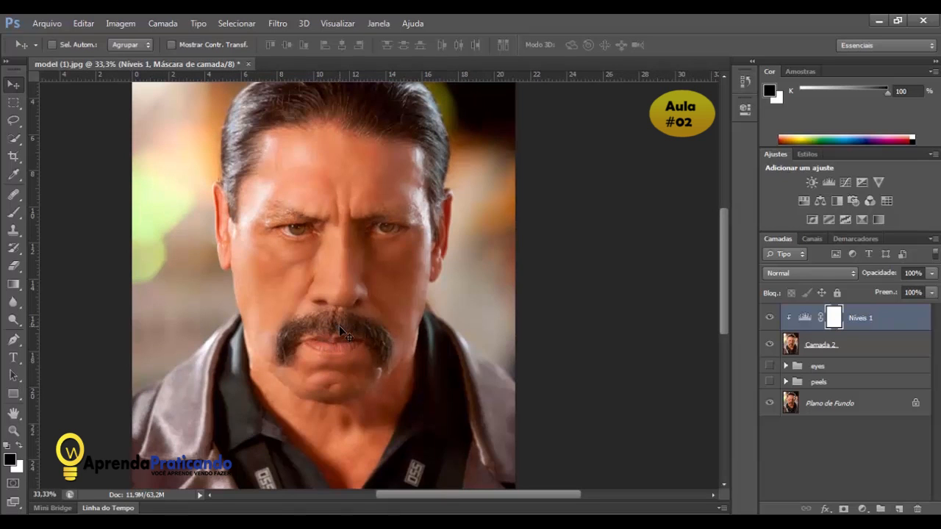
{"action": "left_click_drag", "start_coordinate": [393, 248], "coordinate": [404, 288]}
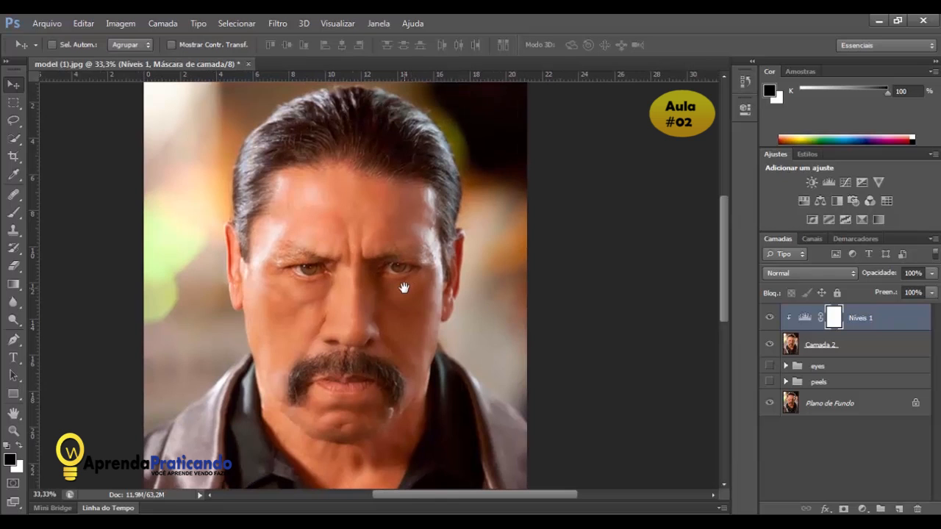
{"action": "key", "text": "ctrl+plus"}
{"action": "key", "text": "ctrl+plus"}
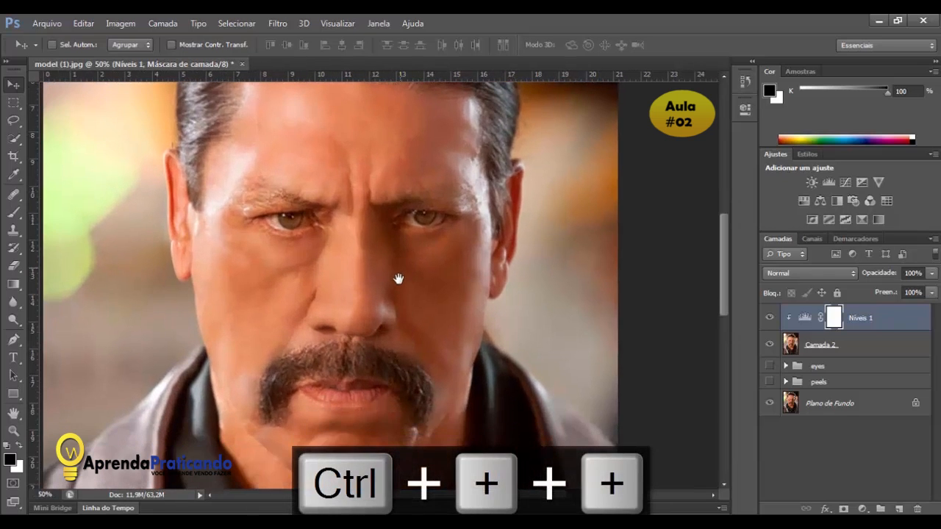
{"action": "left_click_drag", "start_coordinate": [398, 279], "coordinate": [400, 277]}
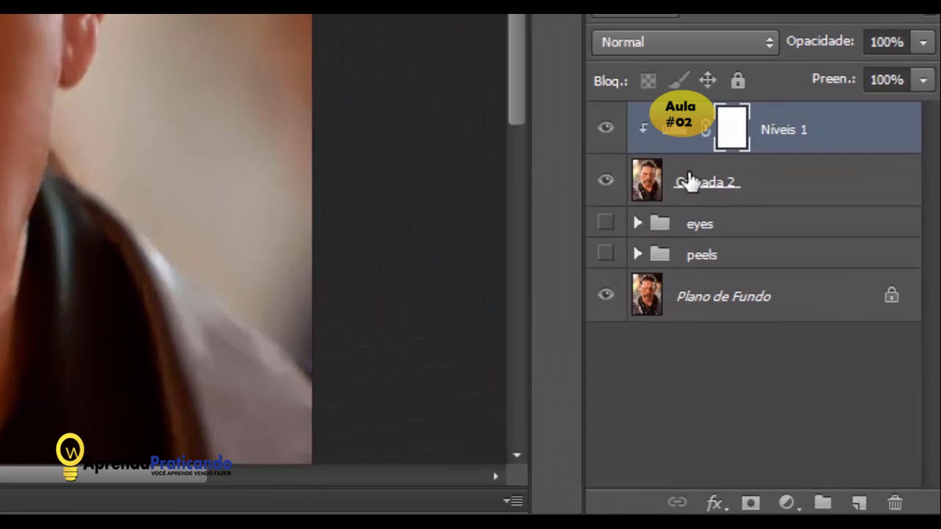
{"action": "left_click", "coordinate": [753, 272]}
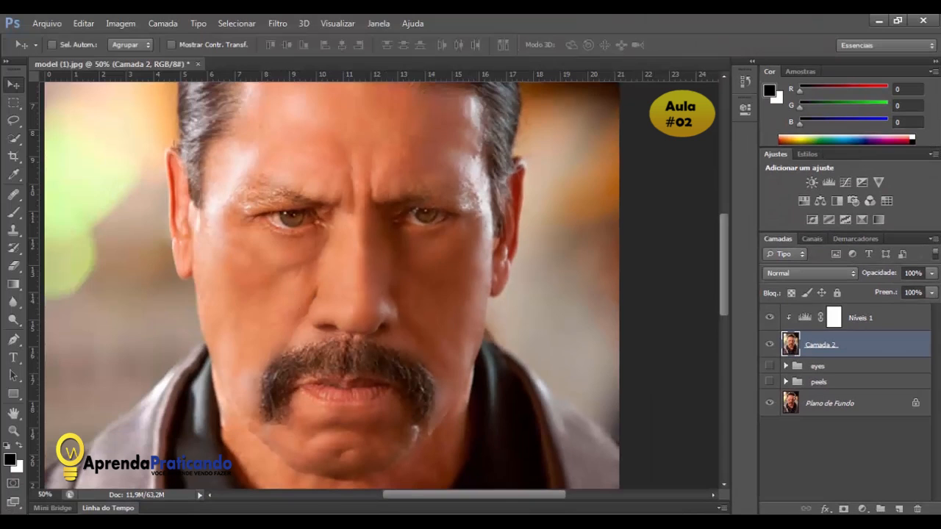
{"action": "left_click", "coordinate": [798, 143]}
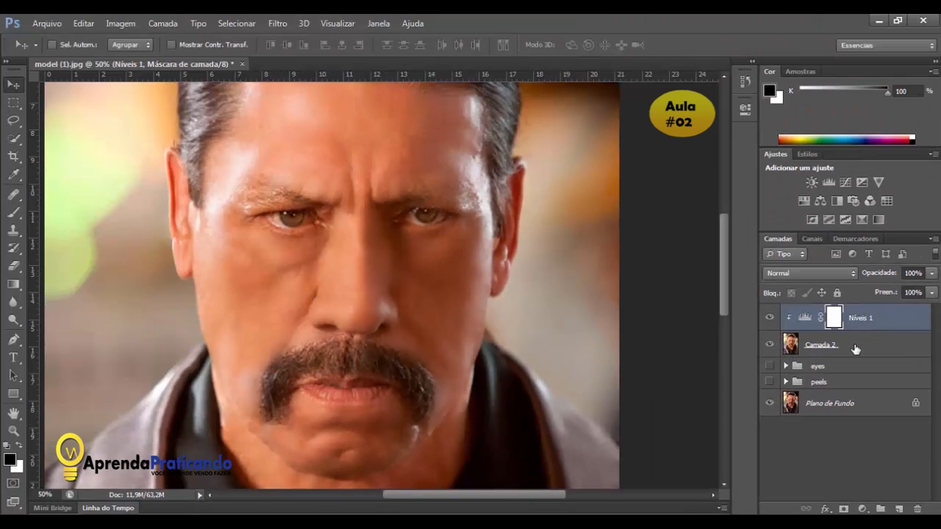
{"action": "left_click", "coordinate": [161, 24]}
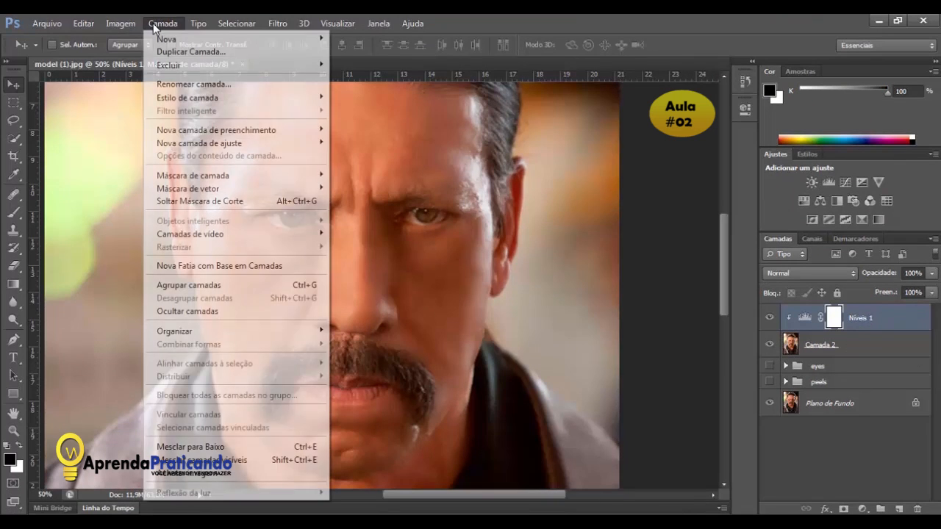
{"action": "left_click", "coordinate": [189, 447]}
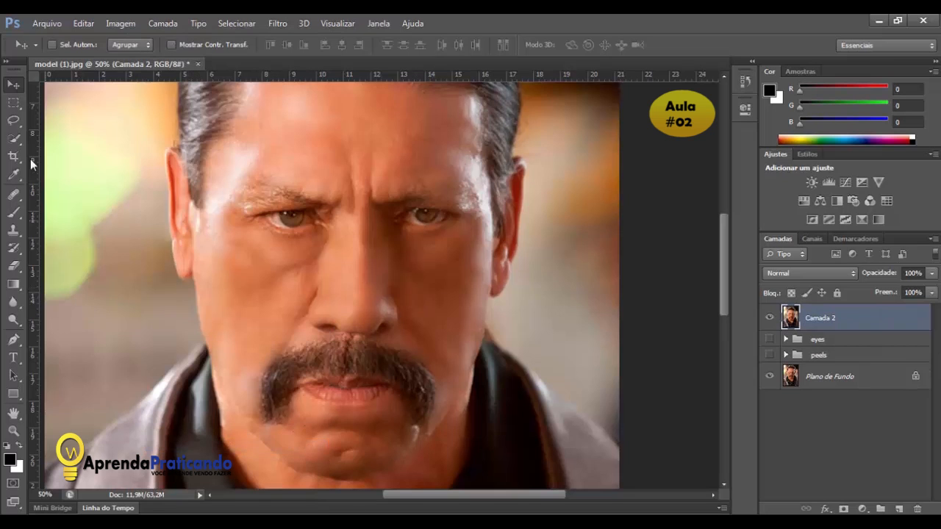
Darken the eyebrows and moustache on Camada 2 with a 40 px Burn tool set to midtones at 16% exposure
{"action": "left_click", "coordinate": [16, 322]}
{"action": "right_click", "coordinate": [20, 329]}
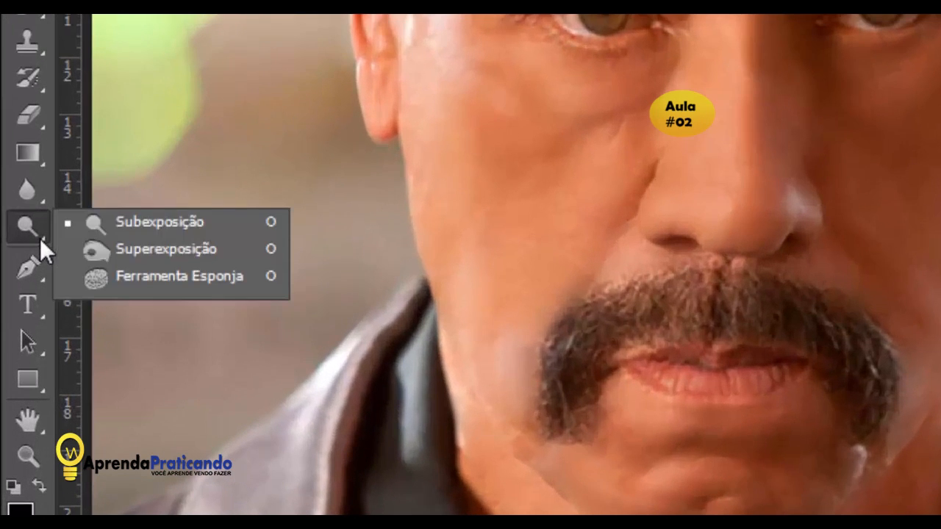
{"action": "left_click", "coordinate": [162, 249]}
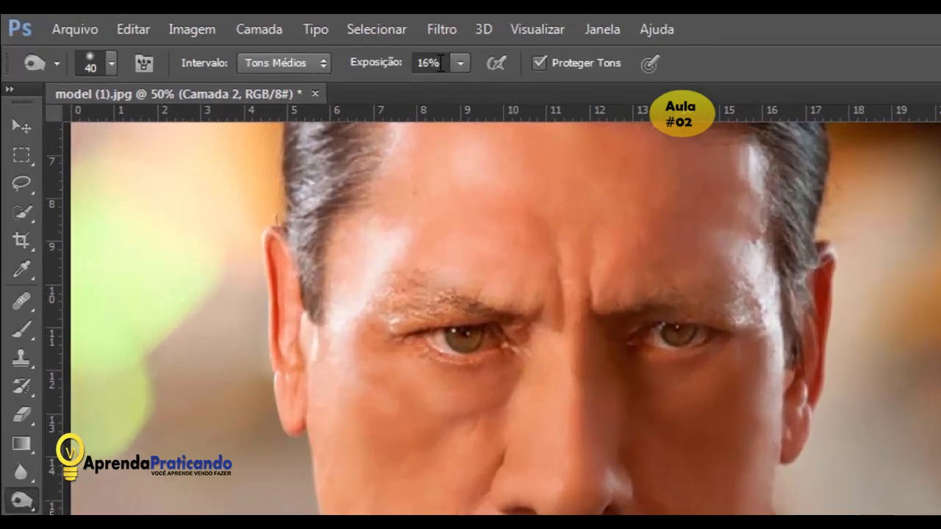
{"action": "left_click", "coordinate": [269, 44]}
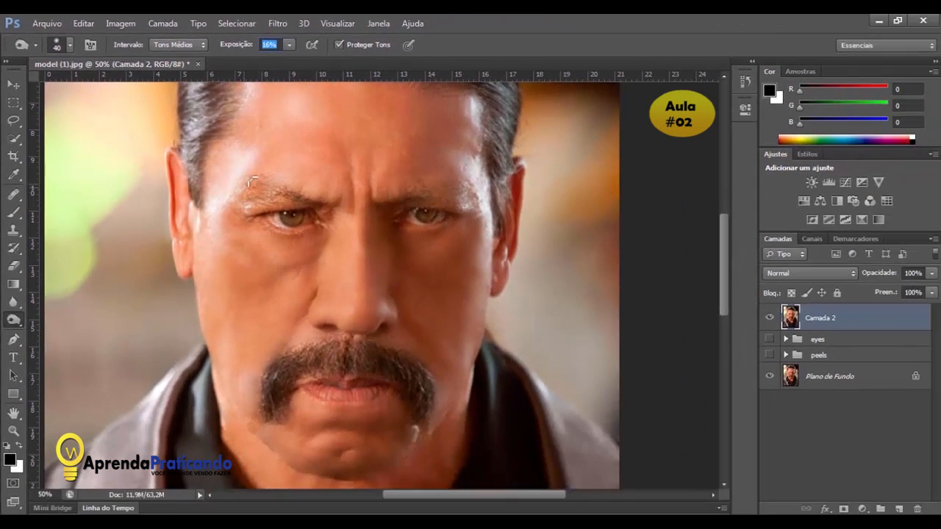
{"action": "left_click", "coordinate": [536, 278]}
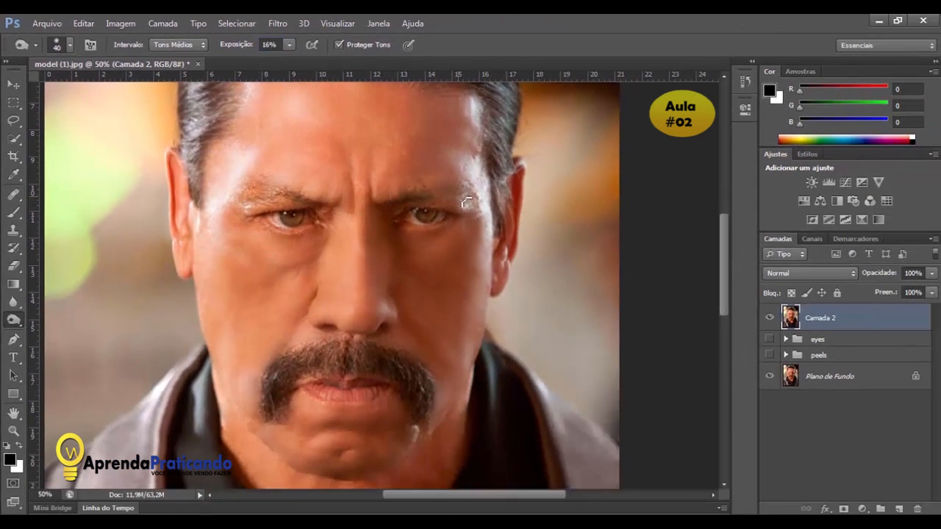
{"action": "left_click_drag", "start_coordinate": [430, 247], "coordinate": [431, 176]}
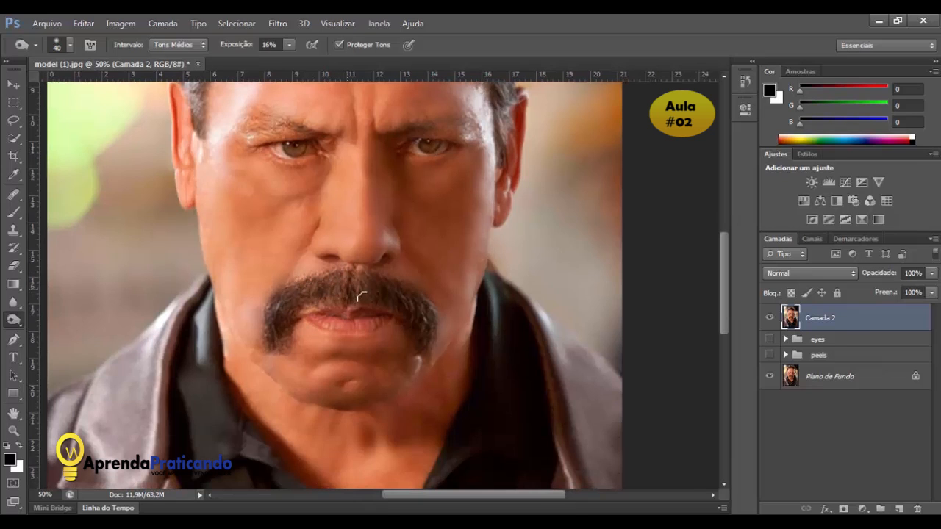
{"action": "left_click_drag", "start_coordinate": [303, 310], "coordinate": [365, 301]}
{"action": "left_click_drag", "start_coordinate": [296, 287], "coordinate": [345, 276]}
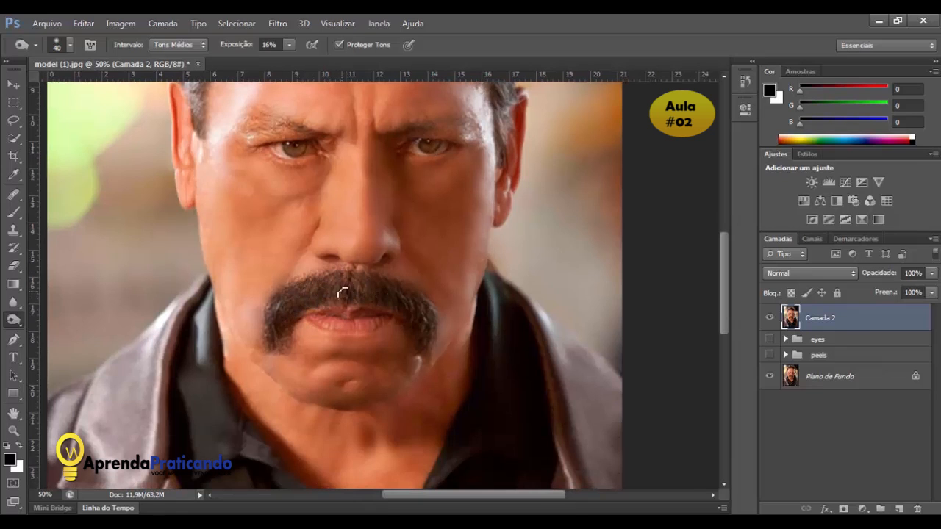
Burn the hair at both sides of the head with the 40 px brush at 16% exposure
{"action": "left_click_drag", "start_coordinate": [443, 135], "coordinate": [454, 274]}
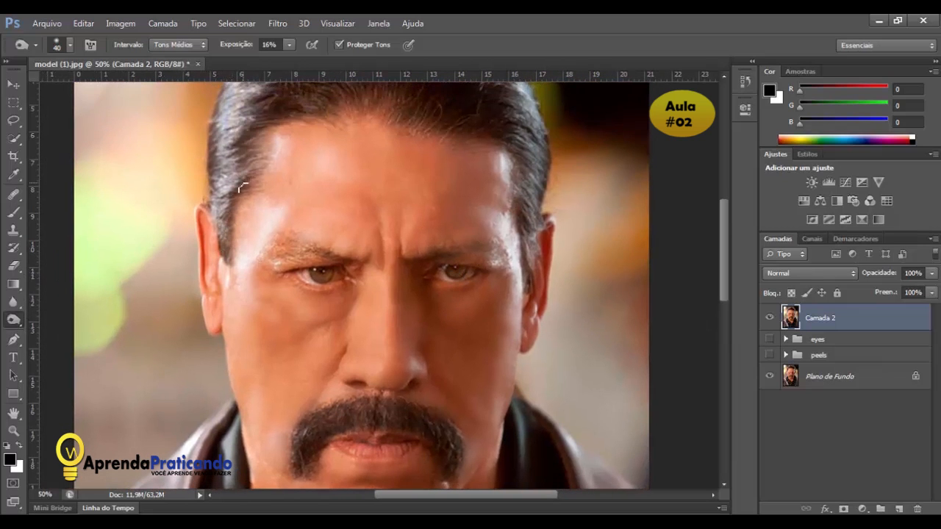
{"action": "left_click_drag", "start_coordinate": [250, 178], "coordinate": [238, 216]}
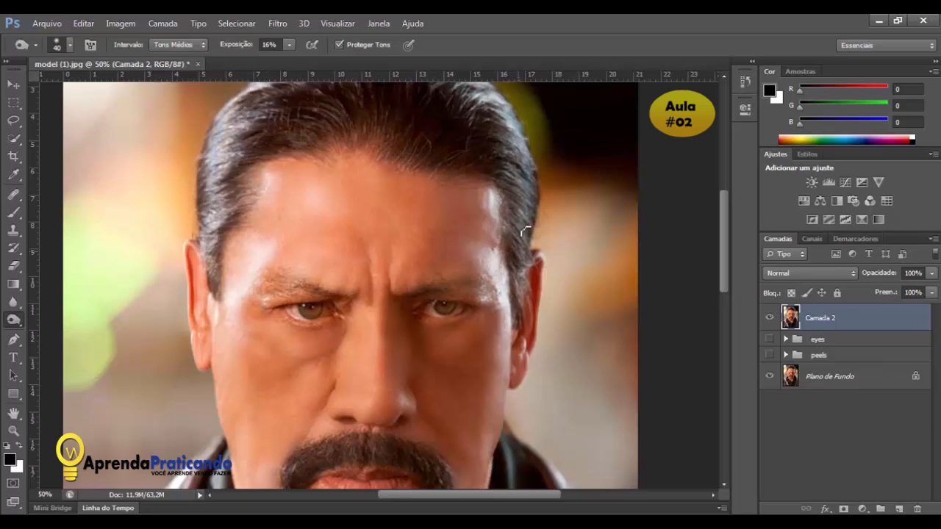
{"action": "left_click_drag", "start_coordinate": [470, 123], "coordinate": [484, 177]}
{"action": "left_click_drag", "start_coordinate": [215, 240], "coordinate": [240, 169]}
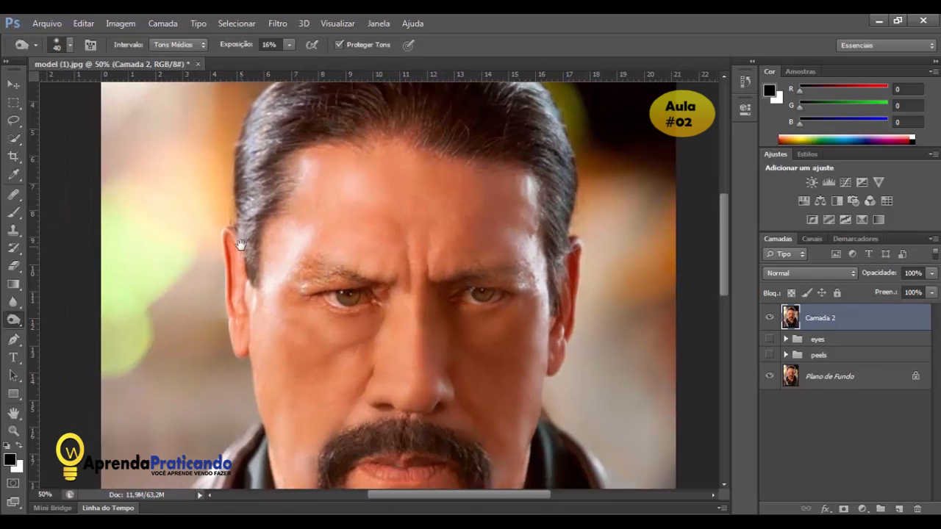
Compare the whole portrait before and after the retouching by hiding Camada 2 and showing it again
{"action": "left_click_drag", "start_coordinate": [251, 375], "coordinate": [257, 209]}
{"action": "key", "text": "ctrl+minus"}
{"action": "key", "text": "ctrl+minus"}
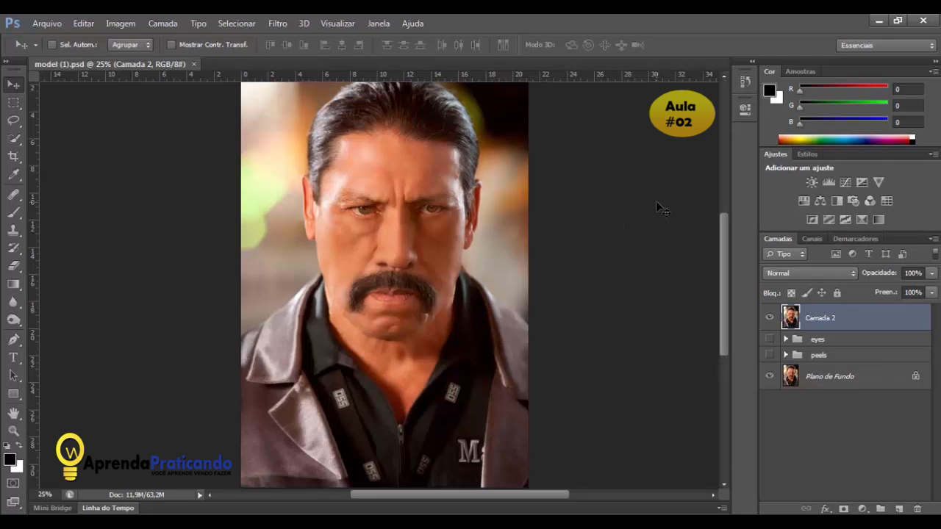
{"action": "left_click", "coordinate": [770, 318]}
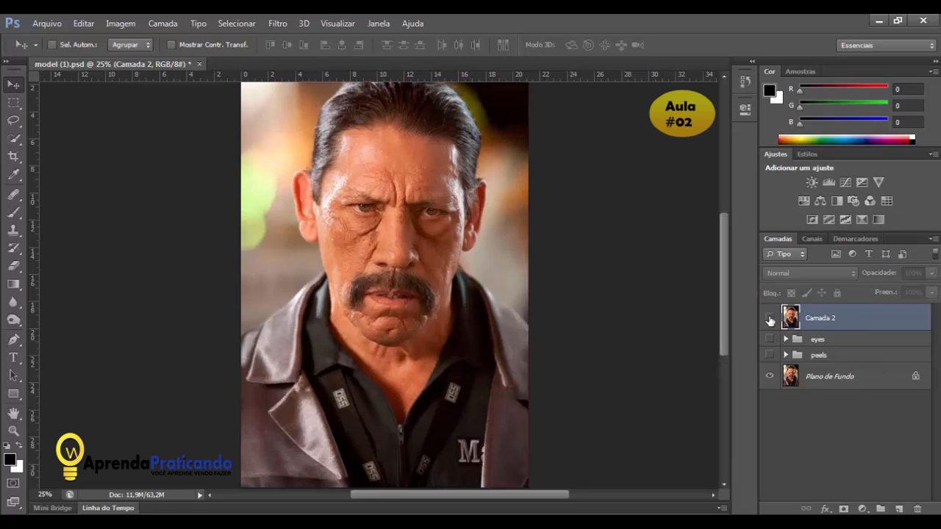
{"action": "left_click", "coordinate": [770, 318]}
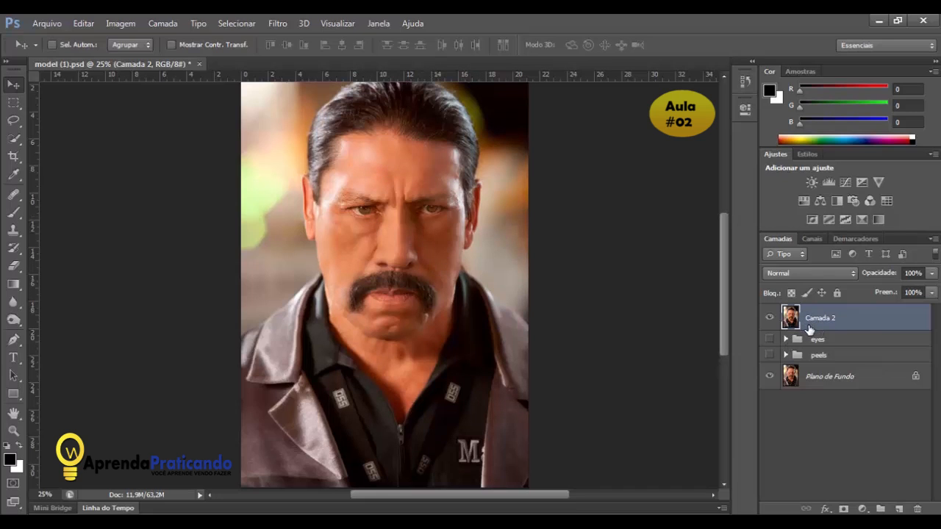
Add a new layer above Camada 2 and name it "dodge burn"
{"action": "left_click", "coordinate": [898, 508]}
{"action": "double_click", "coordinate": [819, 319]}
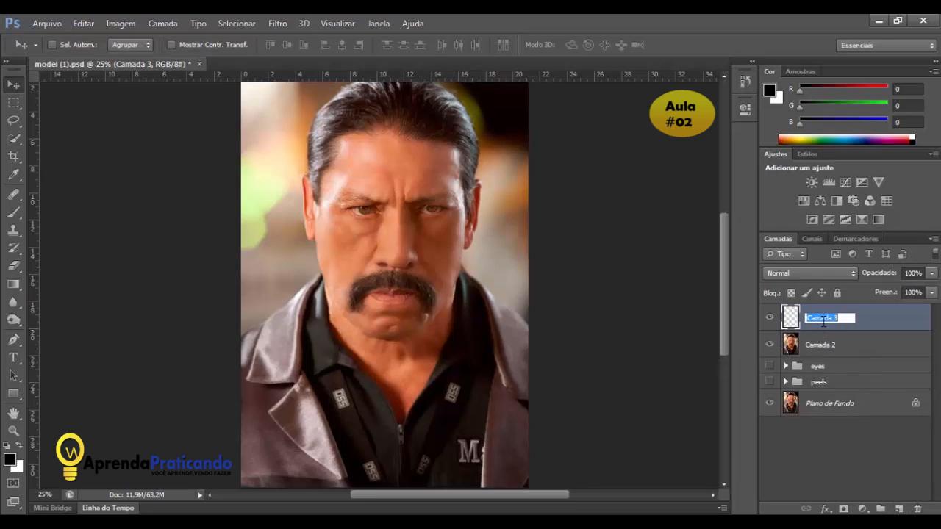
{"action": "type", "text": "dodge burn"}
{"action": "key", "text": "Return"}
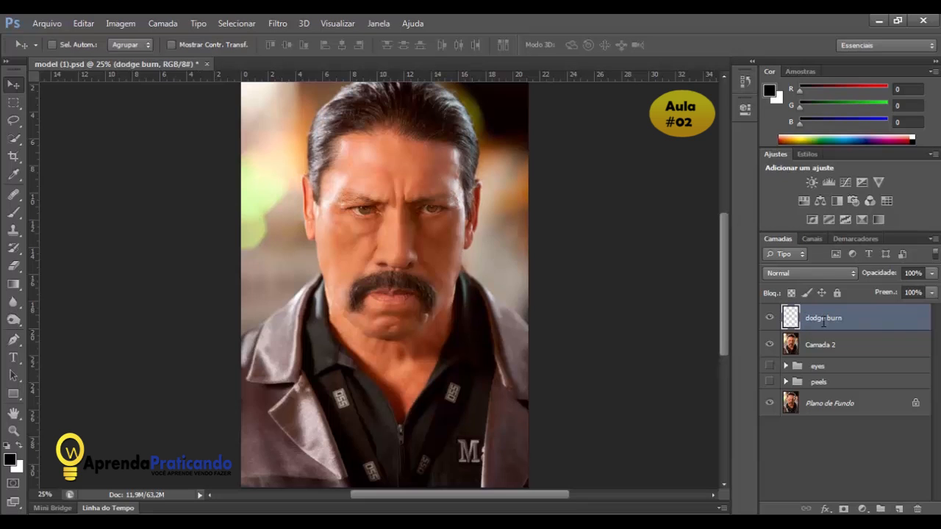
Fill the dodge burn layer with 50% gray (50% Cinza) in Normal mode at 100% opacity
{"action": "left_click", "coordinate": [83, 26]}
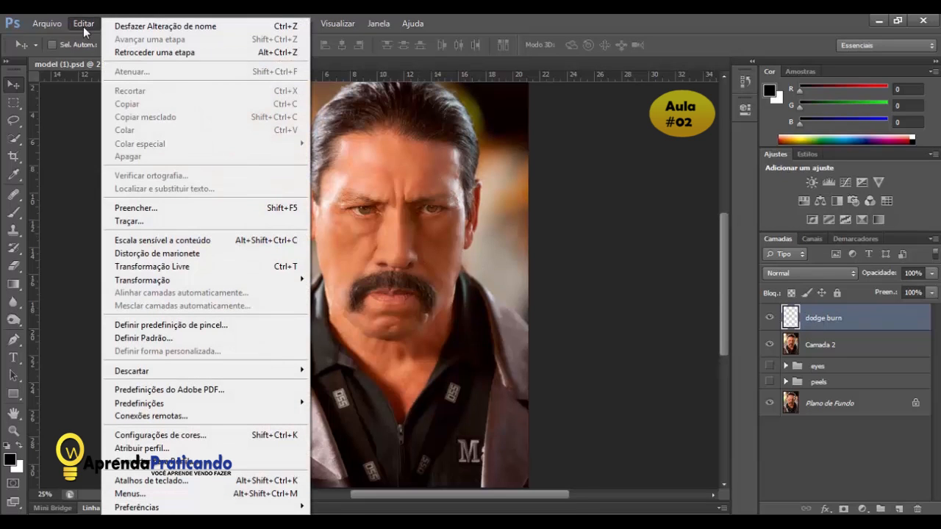
{"action": "left_click", "coordinate": [142, 213]}
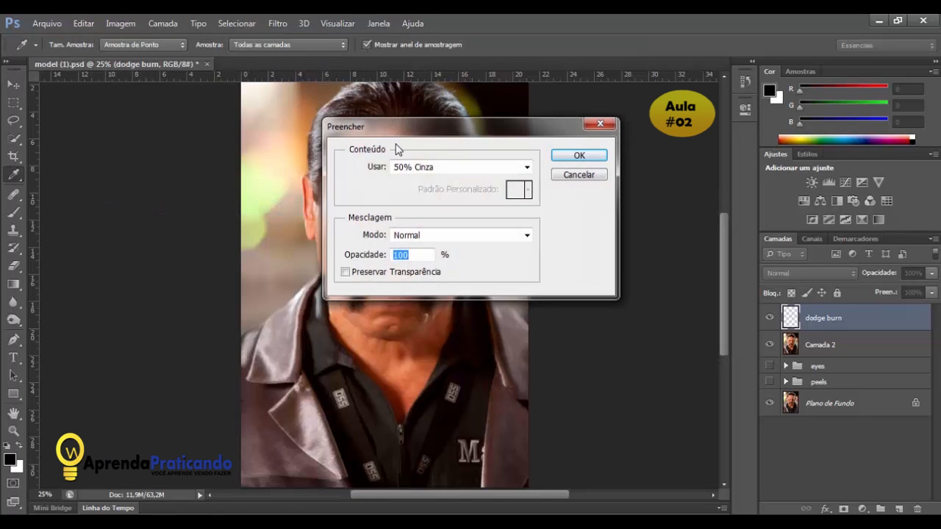
{"action": "left_click_drag", "start_coordinate": [431, 130], "coordinate": [553, 112]}
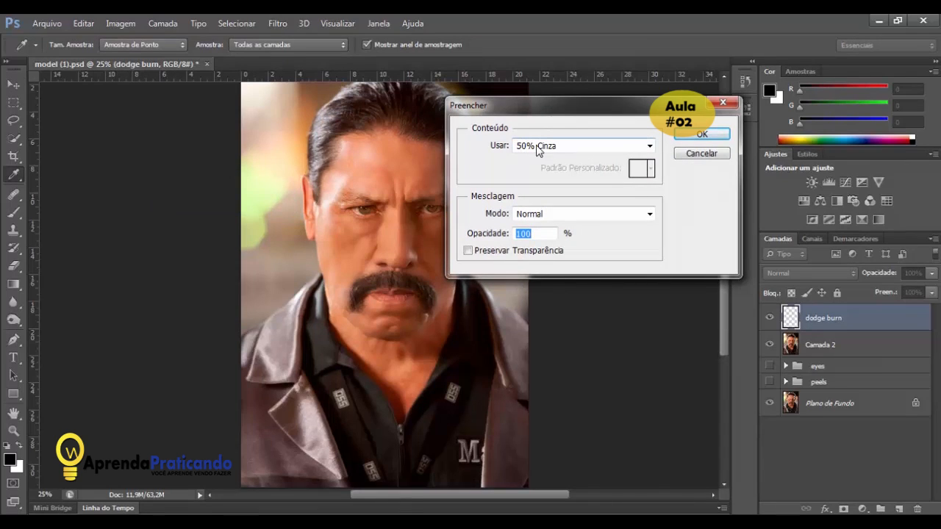
{"action": "left_click", "coordinate": [650, 147]}
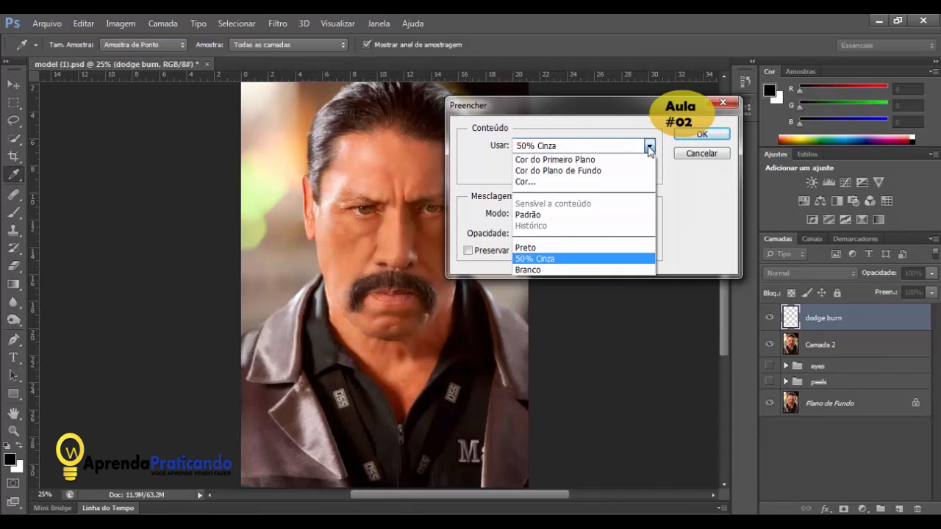
{"action": "left_click", "coordinate": [534, 259]}
{"action": "left_click", "coordinate": [702, 133]}
{"action": "key", "text": "v"}
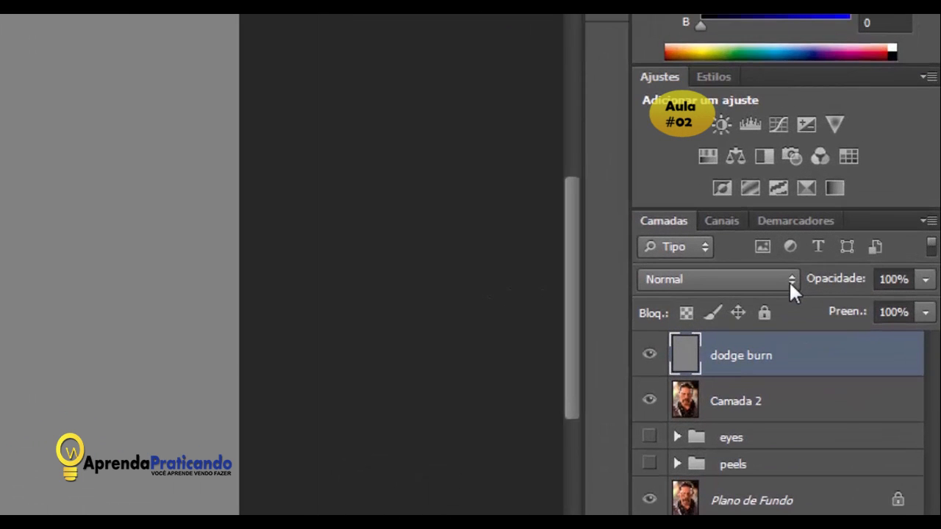
Set the dodge burn layer's blend mode to Soft Light (Luz Indireta)
{"action": "left_click", "coordinate": [790, 280]}
{"action": "scroll", "coordinate": [793, 291], "scroll_direction": "down", "scroll_amount": 3}
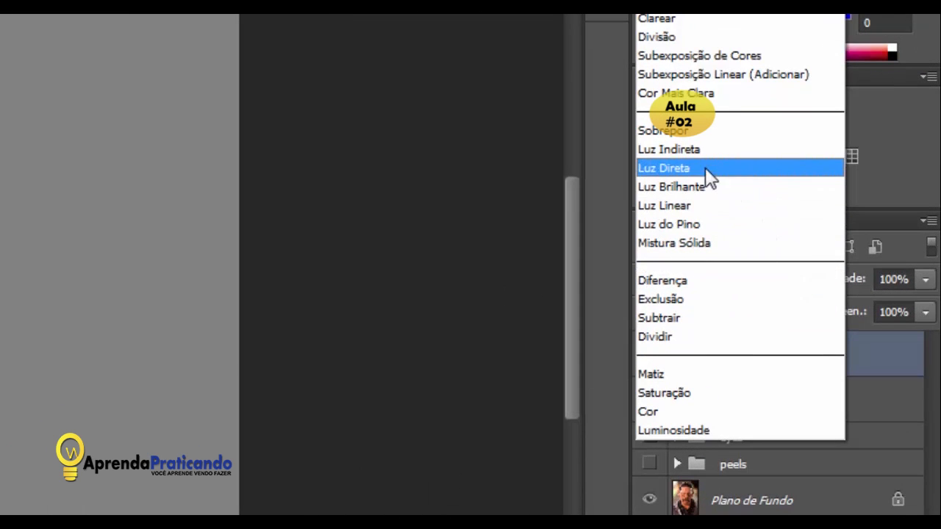
{"action": "left_click", "coordinate": [680, 149]}
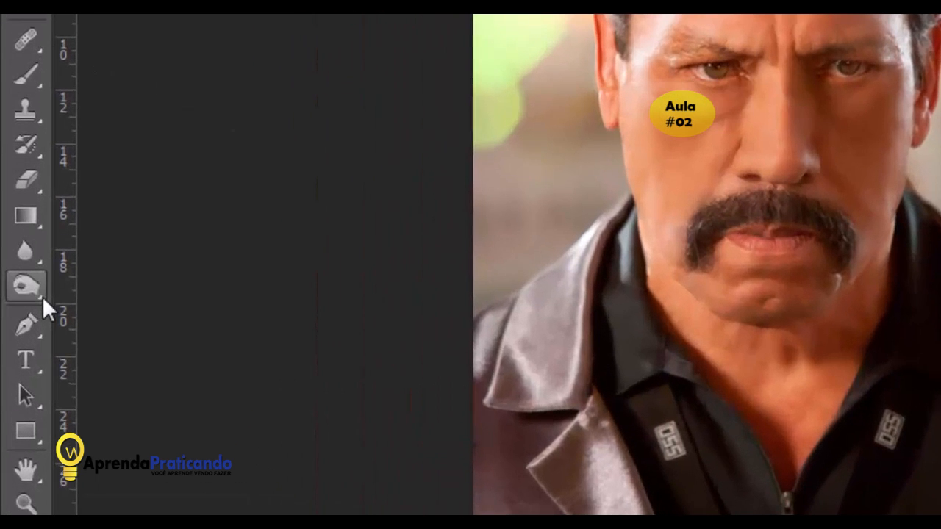
Lighten highlights on the forehead and hair with the Dodge tool at midtones and 15% exposure, adjusting the brush down to 100 px
{"action": "left_click", "coordinate": [20, 324]}
{"action": "right_click", "coordinate": [42, 296]}
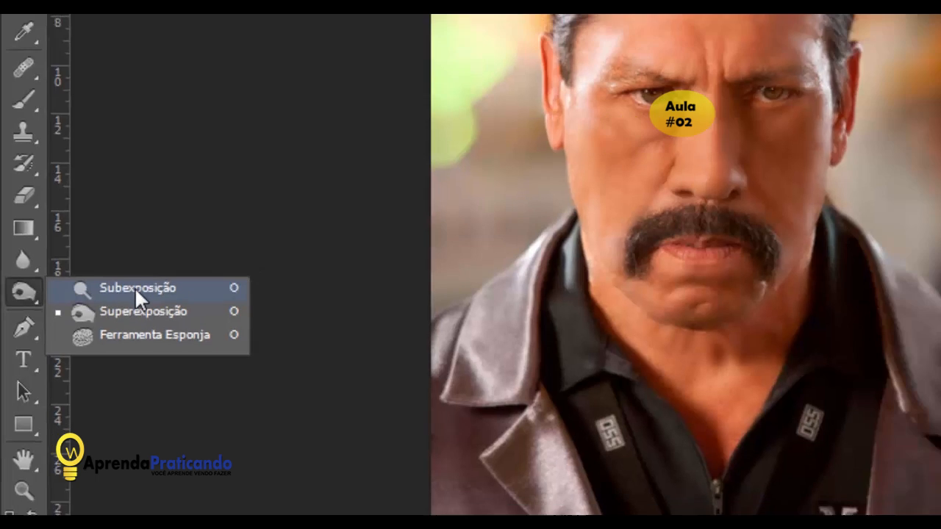
{"action": "left_click", "coordinate": [148, 281]}
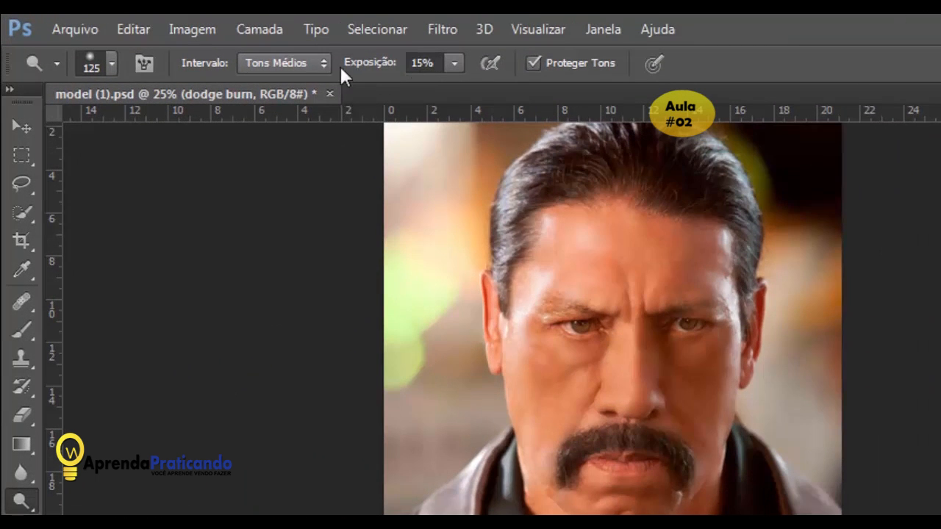
{"action": "left_click", "coordinate": [309, 65]}
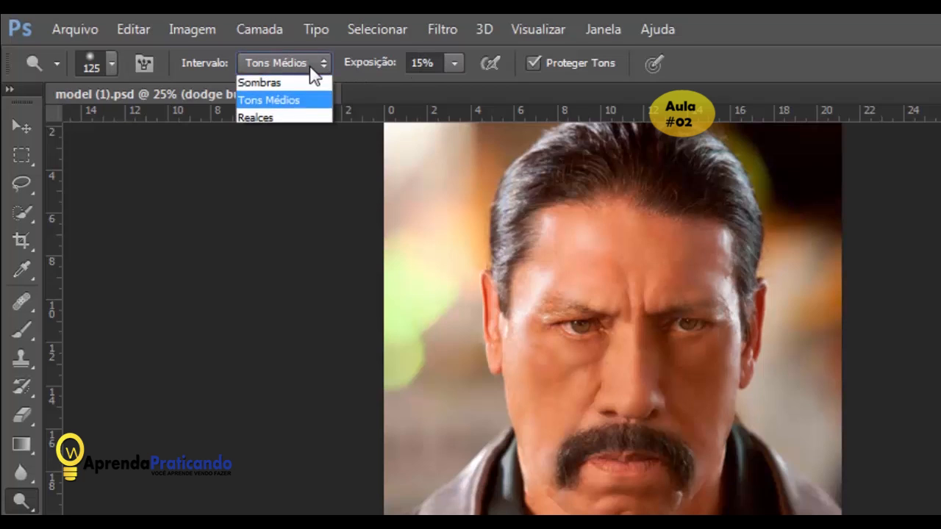
{"action": "left_click", "coordinate": [287, 104]}
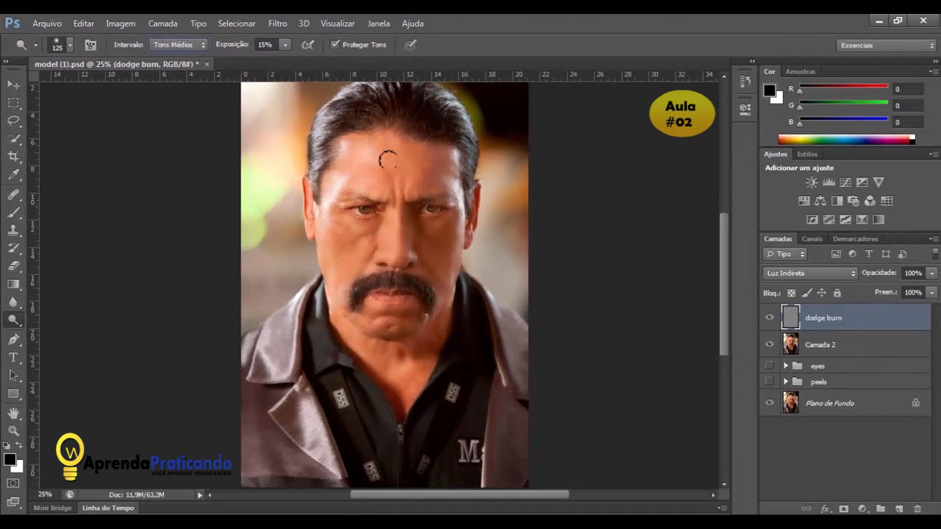
{"action": "key", "text": "bracketright"}
{"action": "key", "text": "bracketright"}
{"action": "key", "text": "bracketright"}
{"action": "key", "text": "bracketright"}
{"action": "key", "text": "bracketright"}
{"action": "key", "text": "bracketleft"}
{"action": "key", "text": "bracketleft"}
{"action": "key", "text": "bracketleft"}
{"action": "key", "text": "bracketleft"}
{"action": "key", "text": "bracketleft"}
{"action": "left_click_drag", "start_coordinate": [318, 147], "coordinate": [318, 149]}
{"action": "key", "text": "bracketleft"}
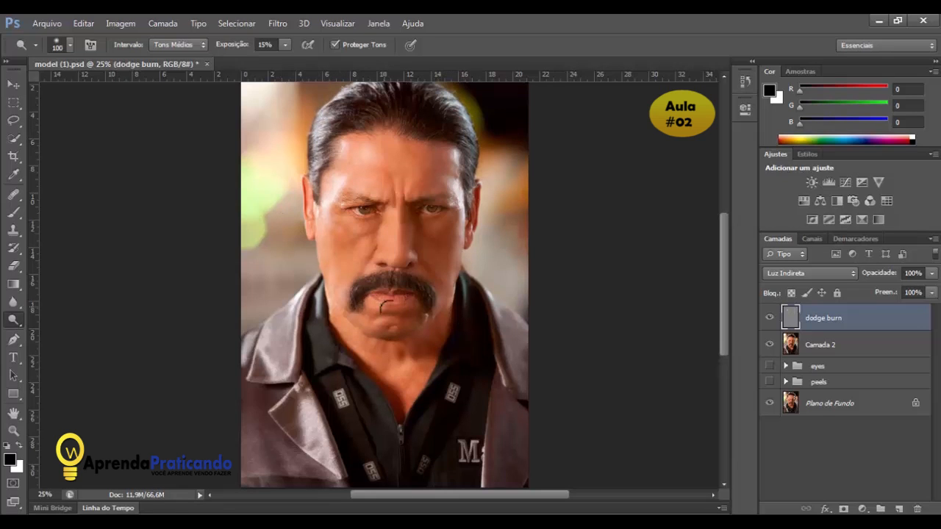
Dodge the highlights on the cheeks and nose, varying the brush size between 150 and 80 px
{"action": "key", "text": "bracketright"}
{"action": "key", "text": "bracketright"}
{"action": "key", "text": "bracketright"}
{"action": "key", "text": "bracketright"}
{"action": "key", "text": "bracketright"}
{"action": "key", "text": "bracketright"}
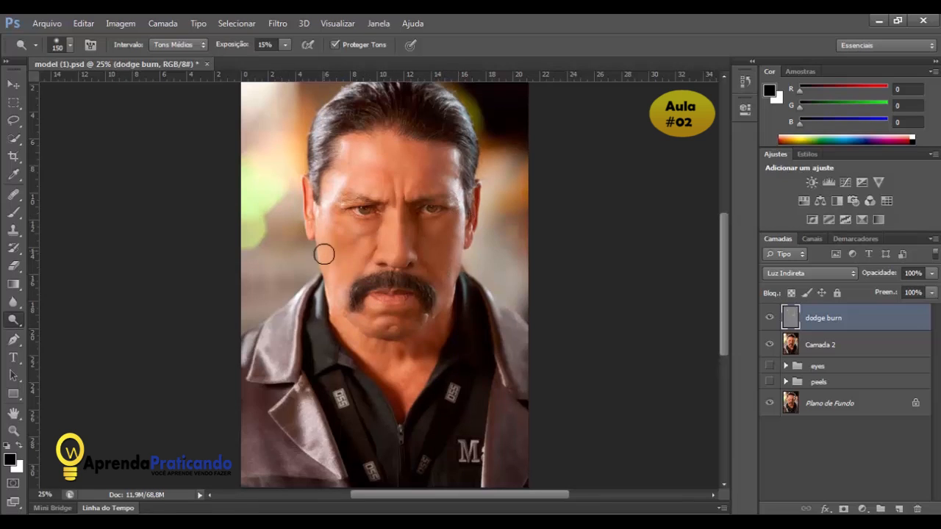
{"action": "key", "text": "bracketleft"}
{"action": "key", "text": "bracketleft"}
{"action": "key", "text": "bracketleft"}
{"action": "key", "text": "bracketleft"}
{"action": "key", "text": "bracketleft"}
{"action": "key", "text": "bracketleft"}
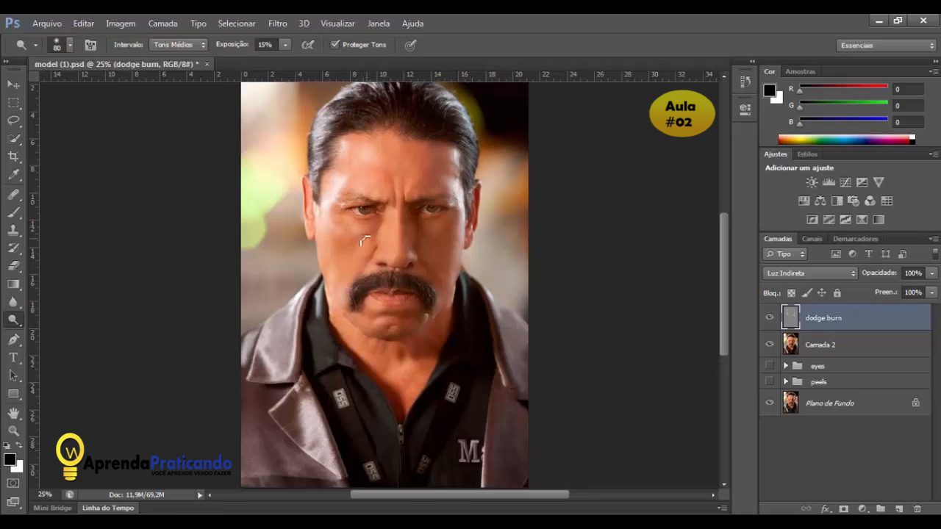
{"action": "left_click_drag", "start_coordinate": [399, 250], "coordinate": [399, 227]}
Lighten the highlights on the jacket's collar and lapels with the 80 px Dodge brush
{"action": "mouse_move", "coordinate": [294, 333]}
{"action": "left_mouse_down"}
{"action": "mouse_move", "coordinate": [293, 369]}
{"action": "mouse_move", "coordinate": [251, 347]}
{"action": "left_mouse_up"}
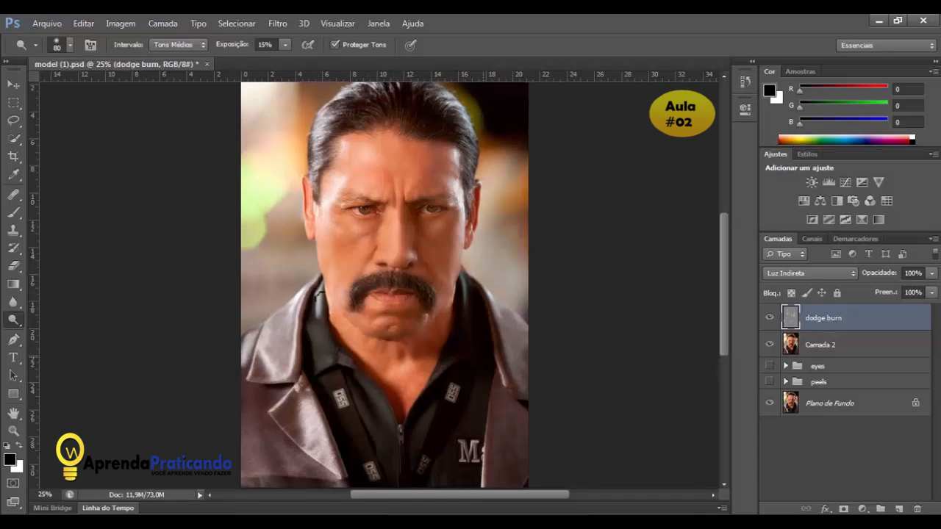
{"action": "left_click_drag", "start_coordinate": [503, 359], "coordinate": [484, 477]}
{"action": "left_click_drag", "start_coordinate": [526, 369], "coordinate": [490, 295]}
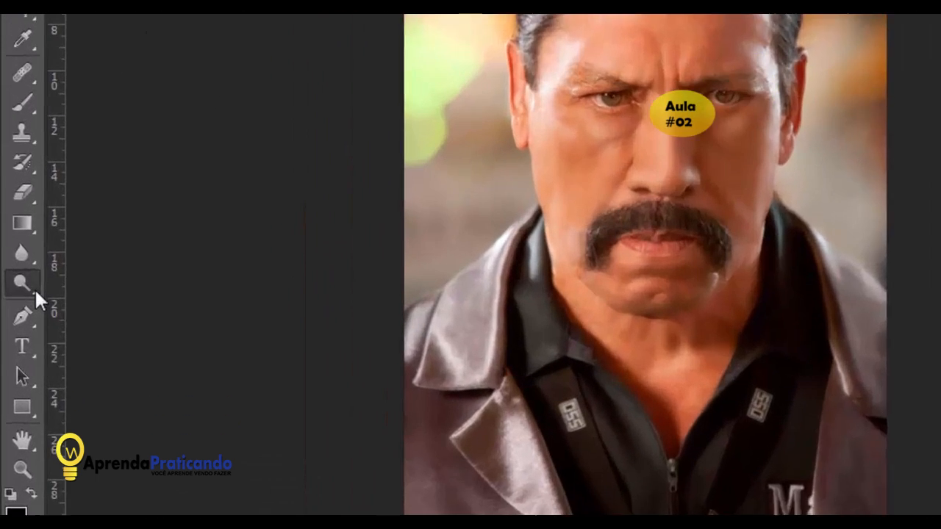
Darken the moustache and mouth area on the dodge burn layer with the Burn tool at 20% exposure, reducing the brush to 35 px
{"action": "right_click", "coordinate": [21, 324]}
{"action": "left_click", "coordinate": [142, 273]}
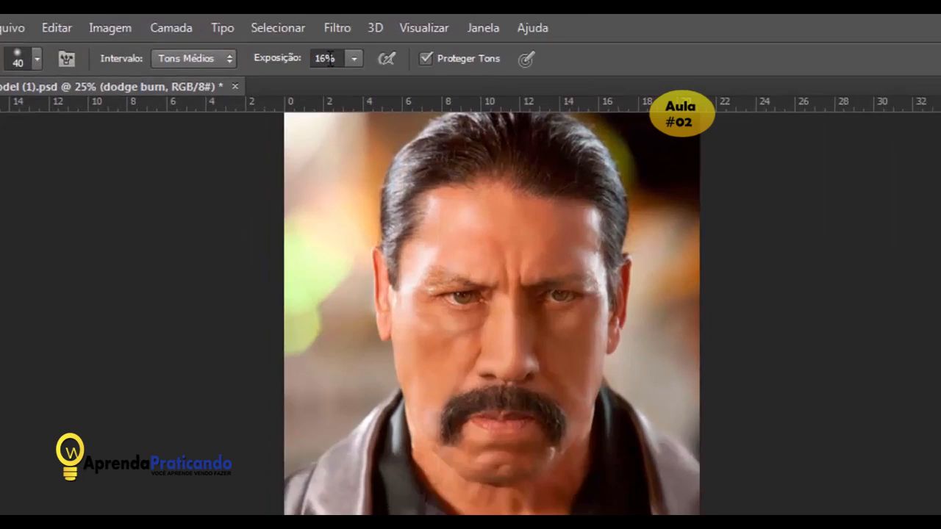
{"action": "double_click", "coordinate": [267, 45]}
{"action": "type", "text": "20"}
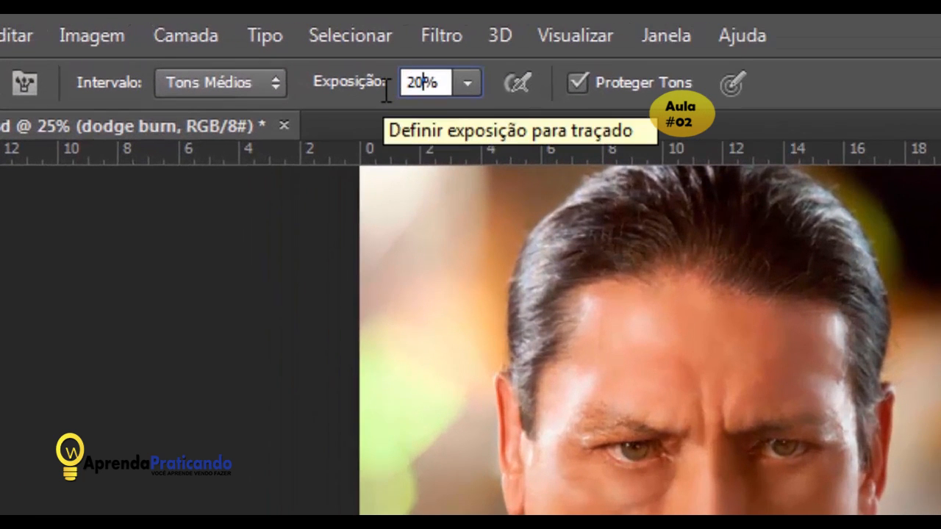
{"action": "key", "text": "Return"}
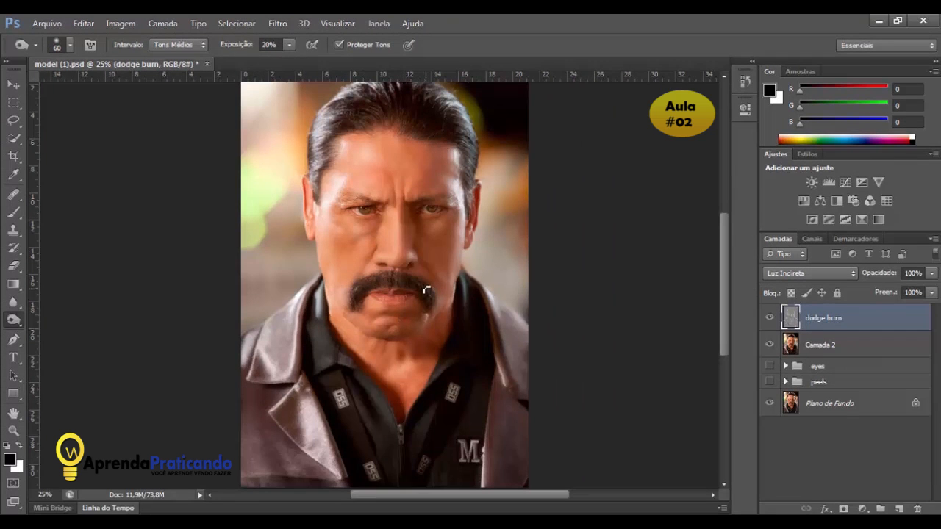
{"action": "key", "text": "ctrl+plus"}
{"action": "key", "text": "ctrl+plus"}
{"action": "key", "text": "bracketleft"}
{"action": "key", "text": "bracketleft"}
{"action": "key", "text": "bracketleft"}
{"action": "key", "text": "bracketleft"}
{"action": "key", "text": "bracketleft"}
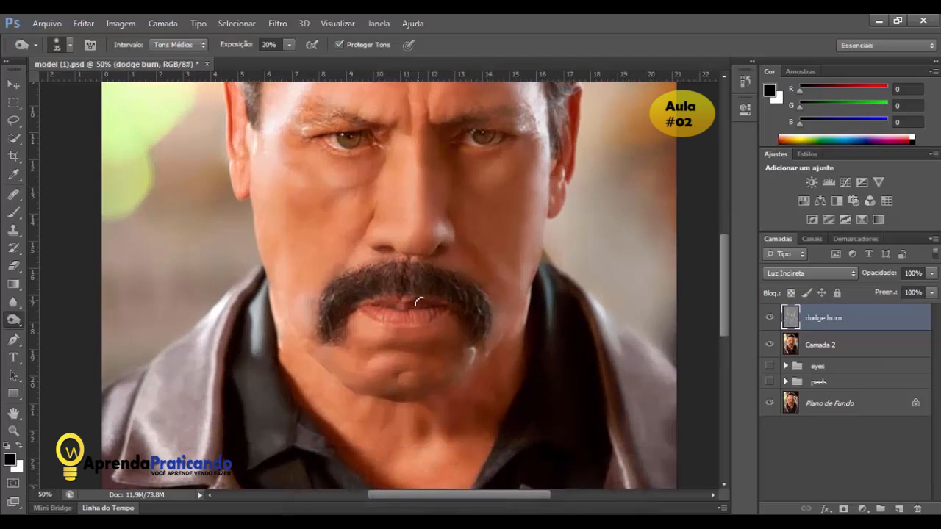
{"action": "left_click_drag", "start_coordinate": [386, 250], "coordinate": [380, 274]}
Darken the hair on the dodge burn layer with a 50 px Burn brush at 20% exposure
{"action": "key", "text": "bracketright"}
{"action": "key", "text": "bracketright"}
{"action": "key", "text": "bracketright"}
{"action": "key", "text": "bracketright"}
{"action": "key", "text": "bracketright"}
{"action": "mouse_move", "coordinate": [261, 145]}
{"action": "left_mouse_down"}
{"action": "mouse_move", "coordinate": [275, 227]}
{"action": "mouse_move", "coordinate": [236, 378]}
{"action": "left_mouse_up"}
{"action": "mouse_move", "coordinate": [211, 294]}
{"action": "left_mouse_down"}
{"action": "mouse_move", "coordinate": [319, 221]}
{"action": "mouse_move", "coordinate": [527, 351]}
{"action": "left_mouse_up"}
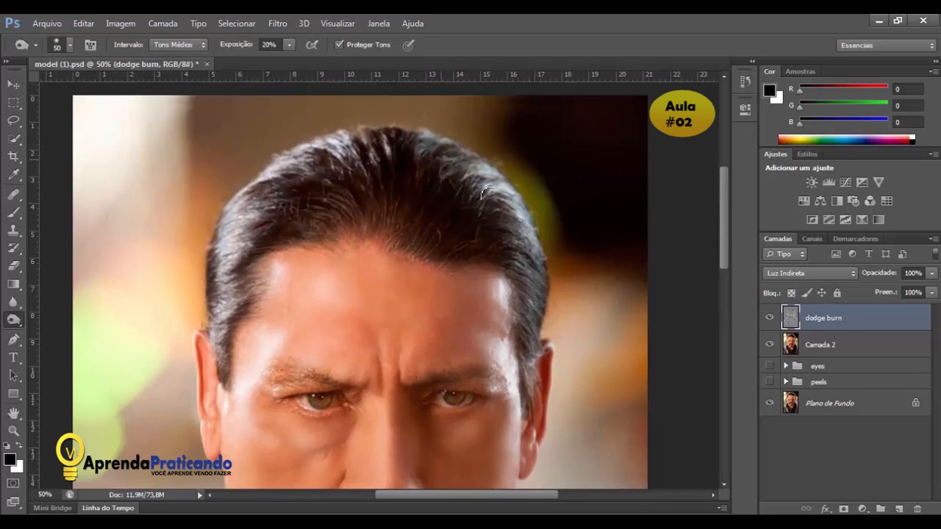
Select both irises with the Lasso tool on the Camada 2 layer, adding the second iris to the selection
{"action": "left_click_drag", "start_coordinate": [418, 410], "coordinate": [375, 180]}
{"action": "mouse_move", "coordinate": [392, 386]}
{"action": "left_mouse_down"}
{"action": "mouse_move", "coordinate": [414, 283]}
{"action": "mouse_move", "coordinate": [433, 335]}
{"action": "left_mouse_up"}
{"action": "mouse_move", "coordinate": [320, 339]}
{"action": "left_mouse_down"}
{"action": "mouse_move", "coordinate": [298, 327]}
{"action": "mouse_move", "coordinate": [283, 436]}
{"action": "left_mouse_up"}
{"action": "key", "text": "v"}
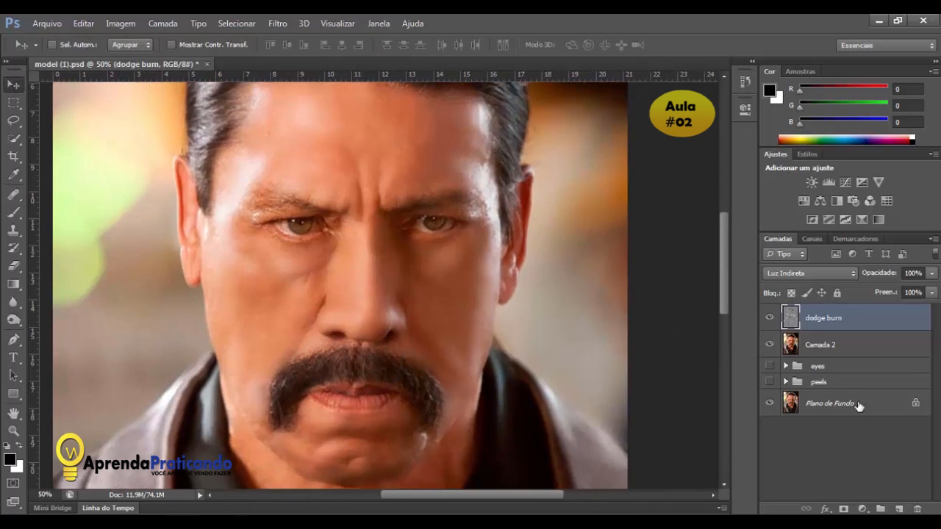
{"action": "left_click", "coordinate": [812, 346]}
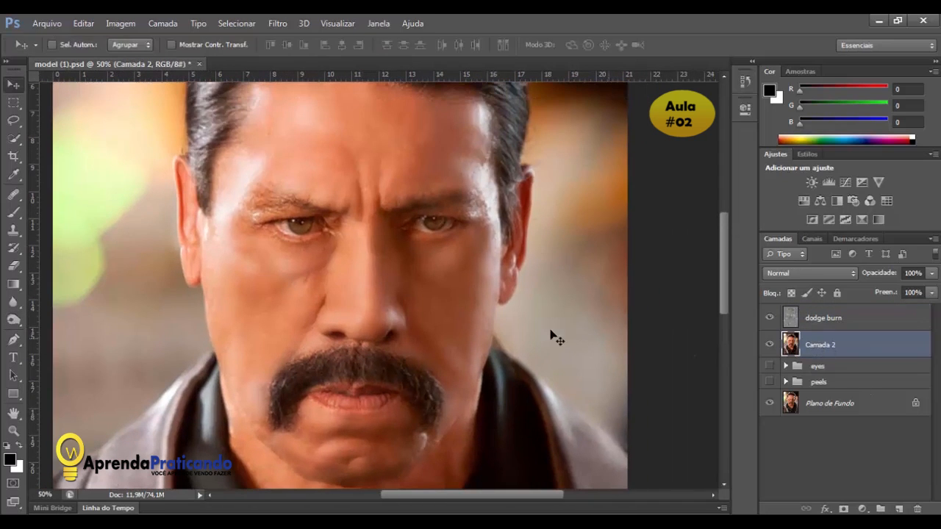
{"action": "scroll", "coordinate": [465, 308], "scroll_direction": "up", "scroll_amount": 5}
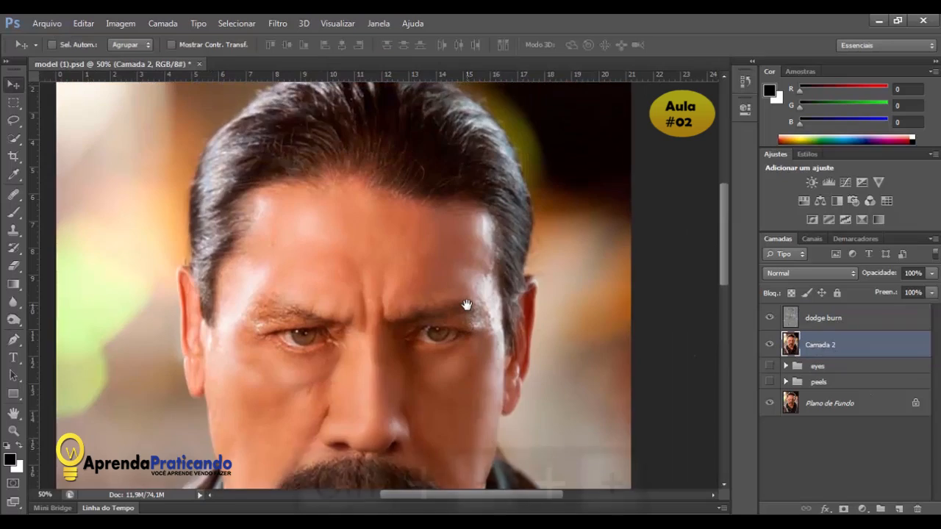
{"action": "key", "text": "ctrl+plus"}
{"action": "key", "text": "ctrl+plus"}
{"action": "scroll", "coordinate": [466, 309], "scroll_direction": "down", "scroll_amount": 4}
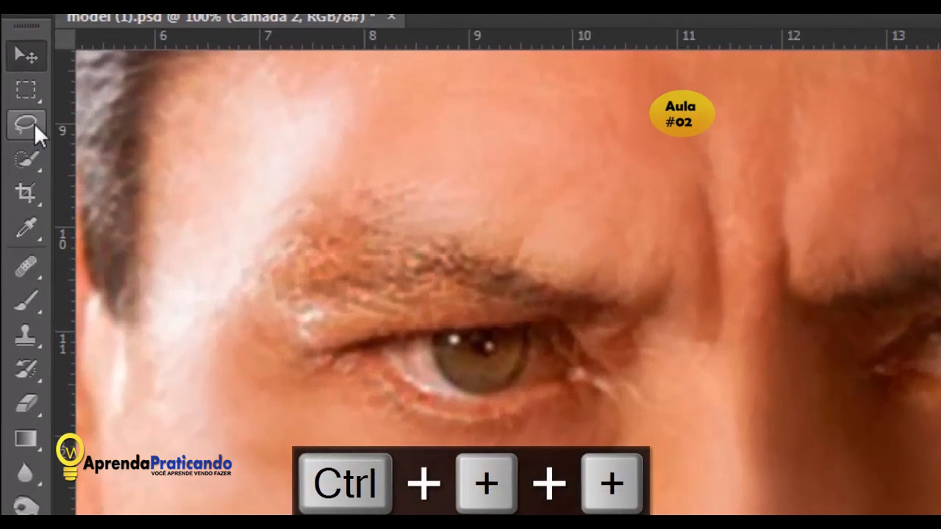
{"action": "left_click", "coordinate": [17, 120]}
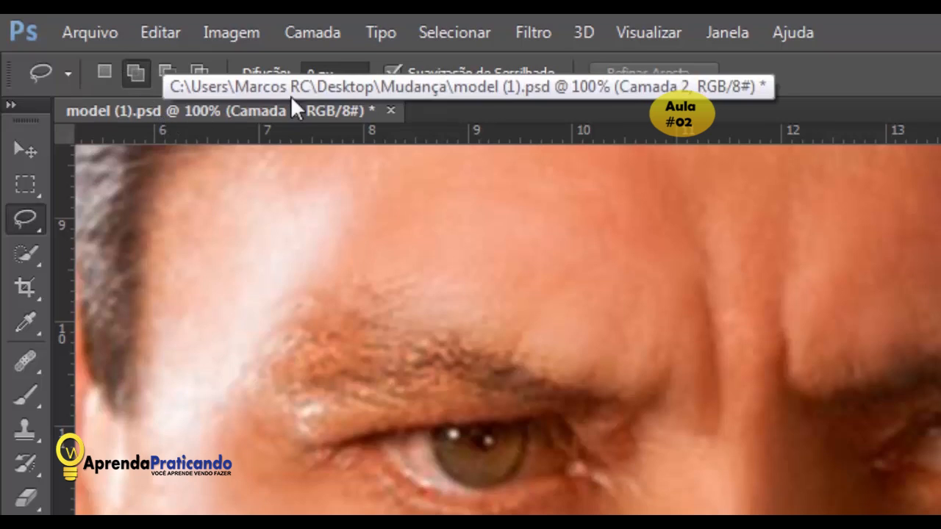
{"action": "left_click_drag", "start_coordinate": [278, 85], "coordinate": [271, 83]}
{"action": "mouse_move", "coordinate": [172, 266]}
{"action": "left_mouse_down"}
{"action": "mouse_move", "coordinate": [188, 316]}
{"action": "mouse_move", "coordinate": [225, 330]}
{"action": "mouse_move", "coordinate": [251, 325]}
{"action": "mouse_move", "coordinate": [271, 294]}
{"action": "mouse_move", "coordinate": [272, 263]}
{"action": "mouse_move", "coordinate": [173, 269]}
{"action": "left_mouse_up"}
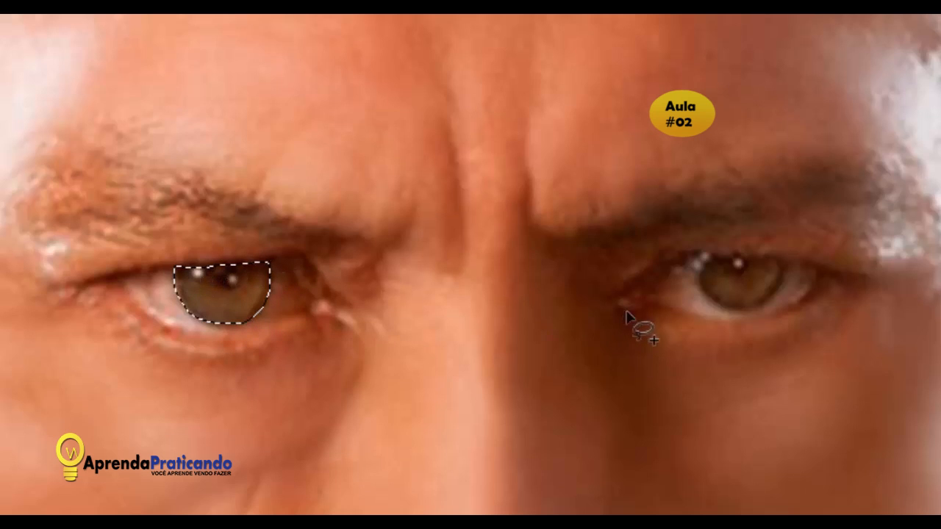
{"action": "mouse_move", "coordinate": [686, 273]}
{"action": "left_mouse_down"}
{"action": "mouse_move", "coordinate": [702, 301]}
{"action": "mouse_move", "coordinate": [729, 310]}
{"action": "mouse_move", "coordinate": [774, 295]}
{"action": "mouse_move", "coordinate": [782, 278]}
{"action": "mouse_move", "coordinate": [784, 263]}
{"action": "mouse_move", "coordinate": [769, 256]}
{"action": "mouse_move", "coordinate": [684, 257]}
{"action": "left_mouse_up"}
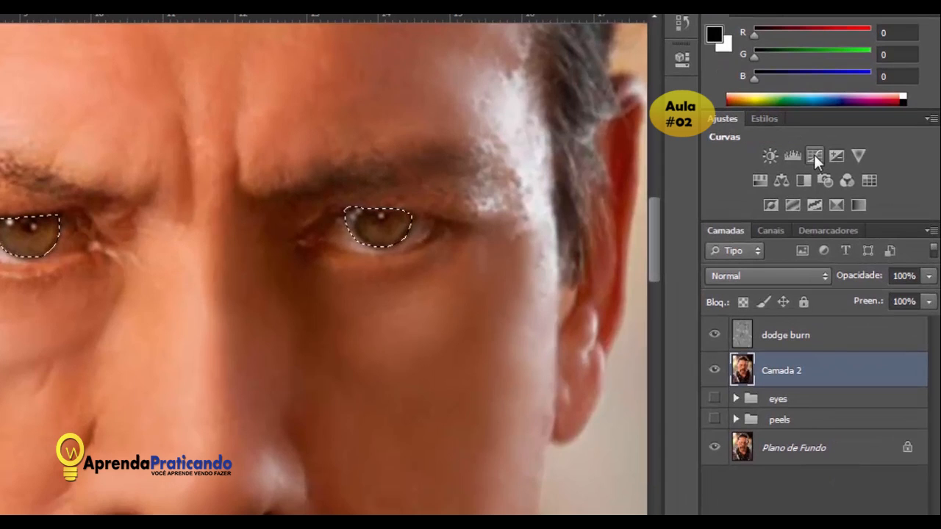
Add a Curves adjustment limited to the selected irises and slightly raise the midpoint of its green channel
{"action": "left_click", "coordinate": [814, 154]}
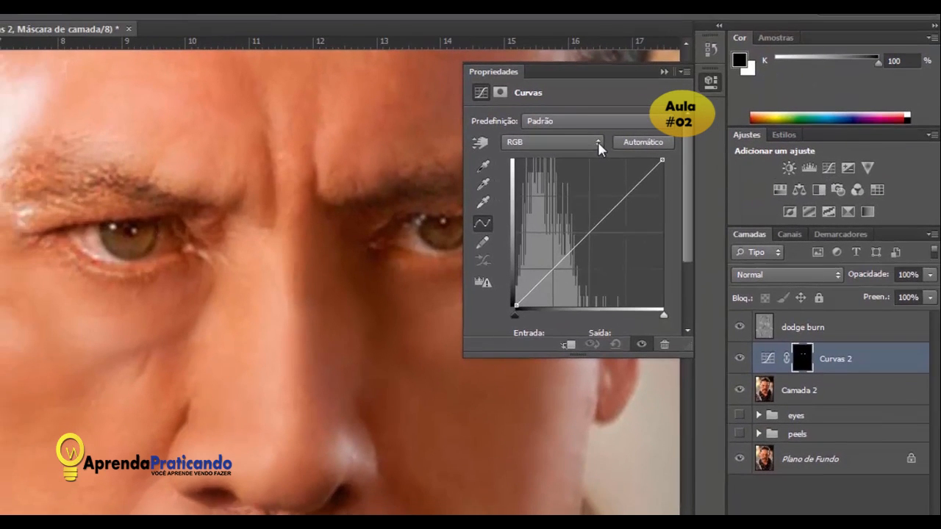
{"action": "left_click", "coordinate": [555, 129]}
{"action": "left_click", "coordinate": [532, 185]}
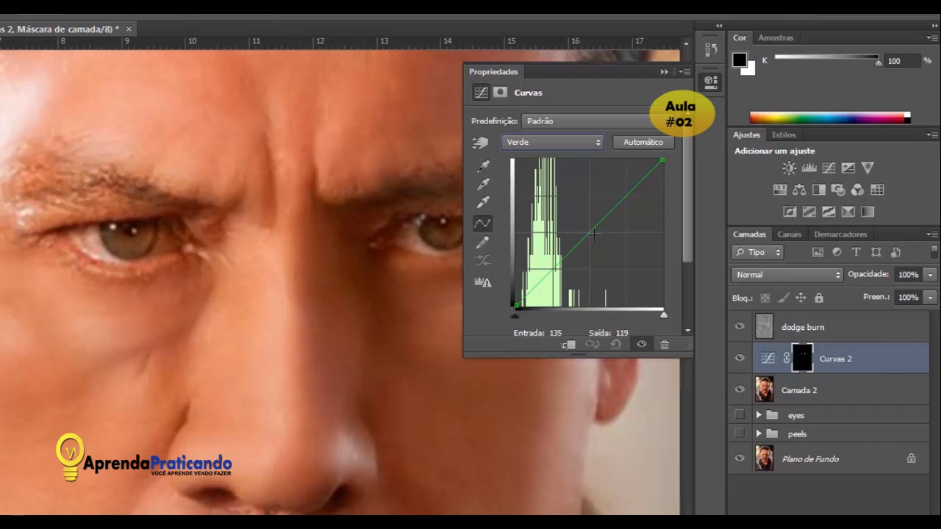
{"action": "left_click_drag", "start_coordinate": [594, 229], "coordinate": [590, 227]}
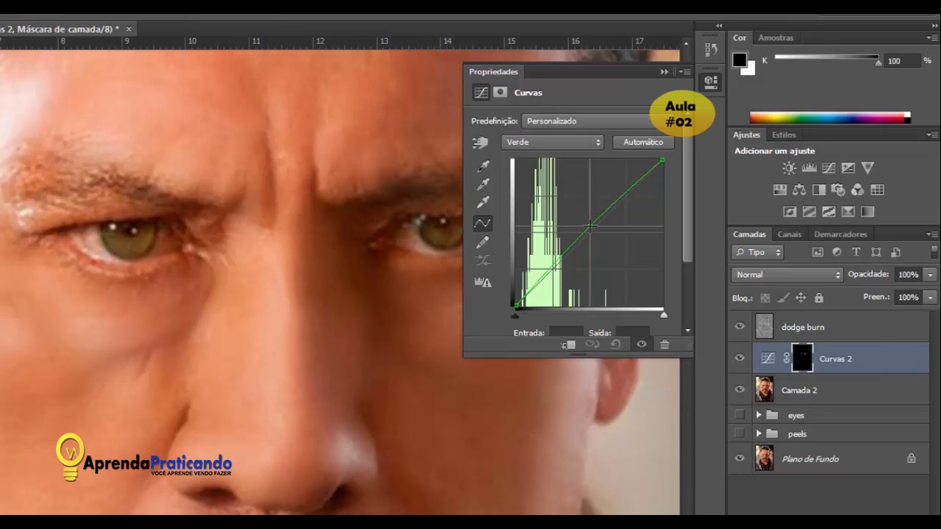
{"action": "left_click", "coordinate": [664, 71]}
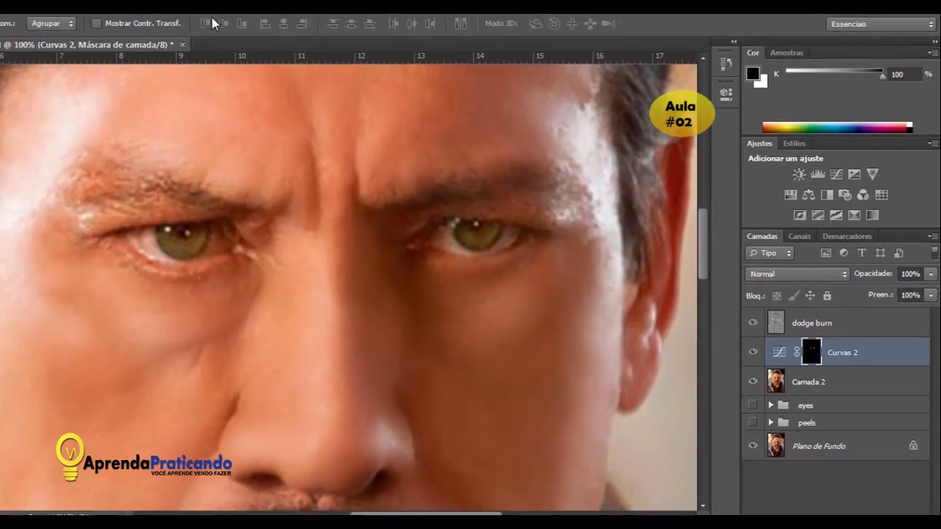
Soften the Curves layer mask with a Gaussian Blur of 7.2 px radius
{"action": "left_click", "coordinate": [215, 1]}
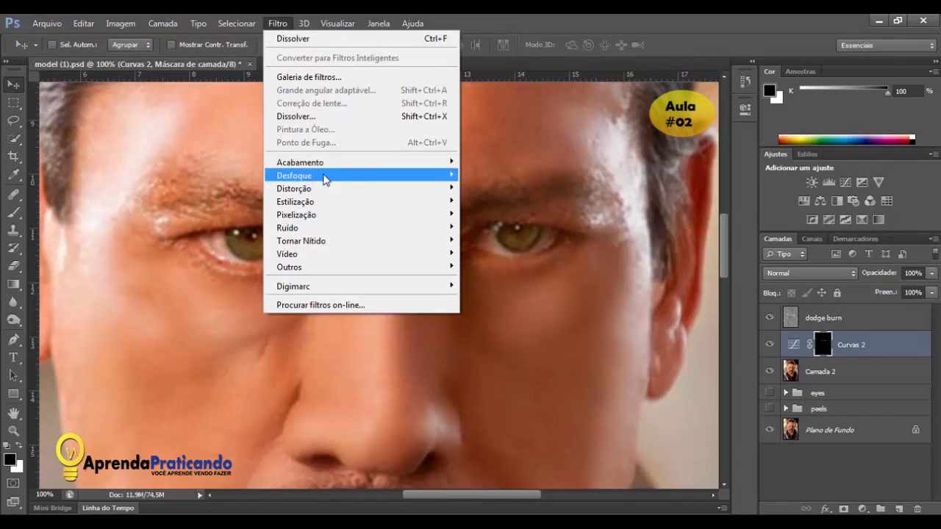
{"action": "mouse_move", "coordinate": [391, 181]}
{"action": "left_click", "coordinate": [514, 298]}
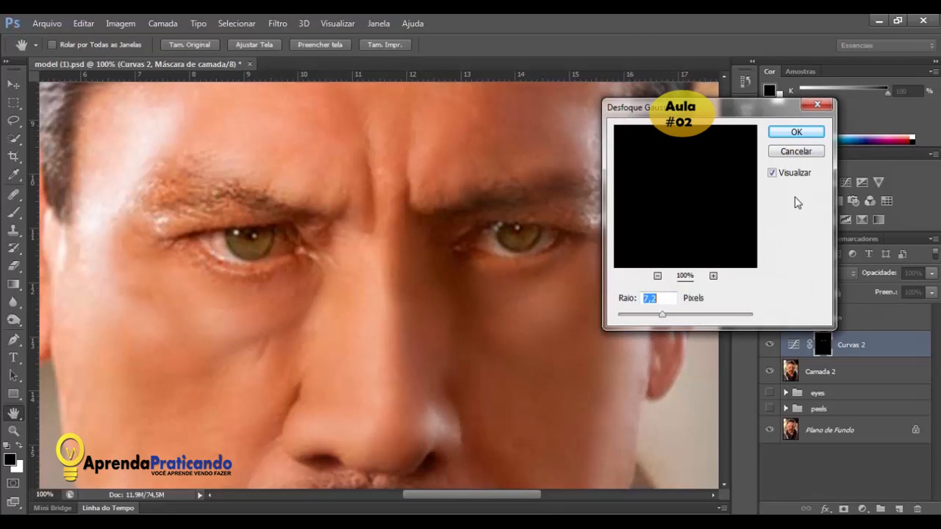
{"action": "left_click", "coordinate": [800, 134]}
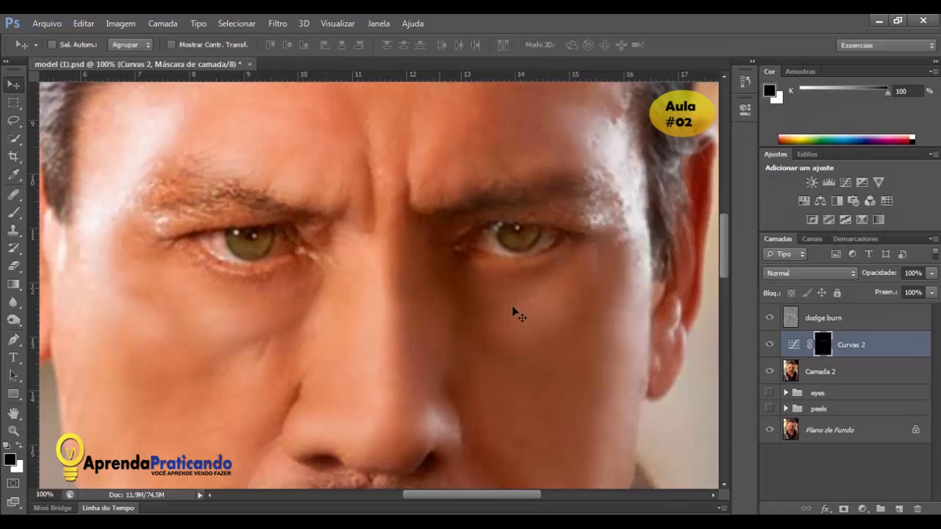
Paint black on the Curves mask around the irises with a 25 px brush at 100% opacity to remove the green spill
{"action": "left_click", "coordinate": [13, 213]}
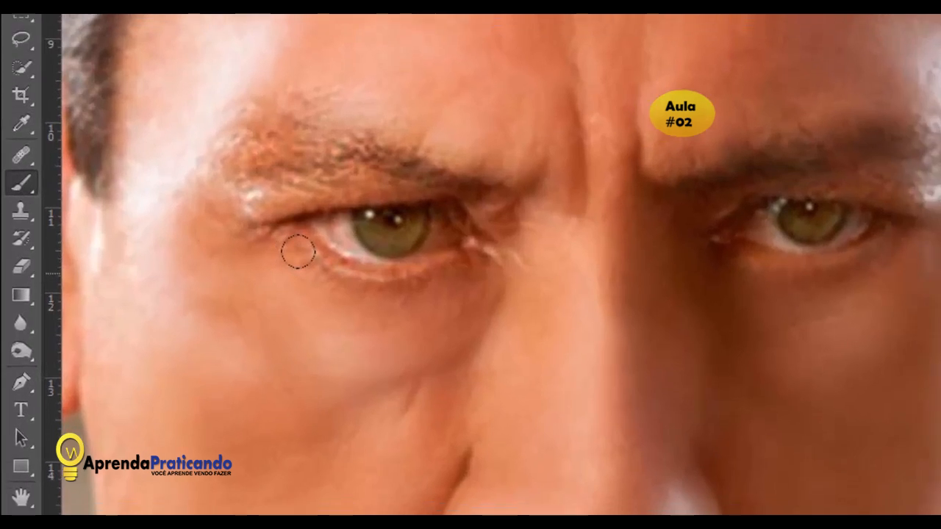
{"action": "left_click", "coordinate": [295, 46]}
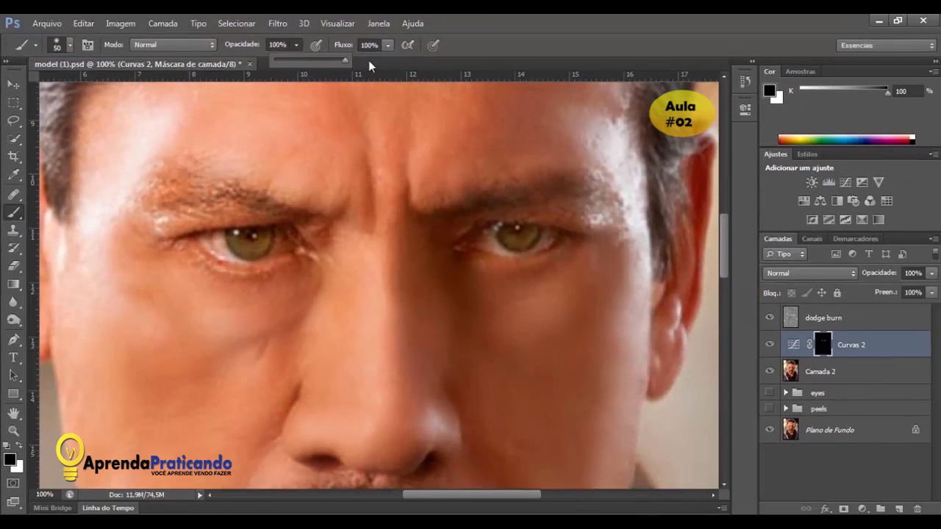
{"action": "left_click", "coordinate": [205, 310]}
{"action": "key", "text": "bracketleft"}
{"action": "key", "text": "bracketleft"}
{"action": "key", "text": "bracketleft"}
{"action": "key", "text": "bracketleft"}
{"action": "key", "text": "bracketleft"}
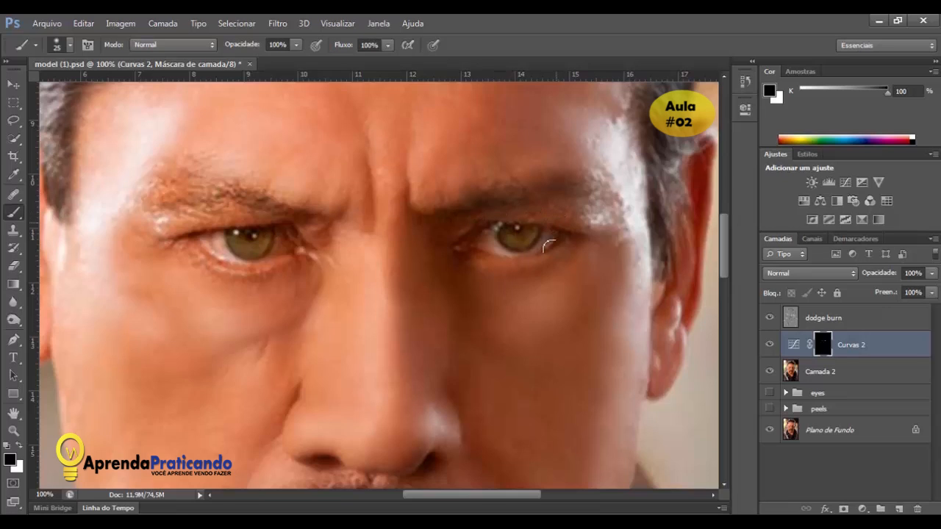
{"action": "key", "text": "v"}
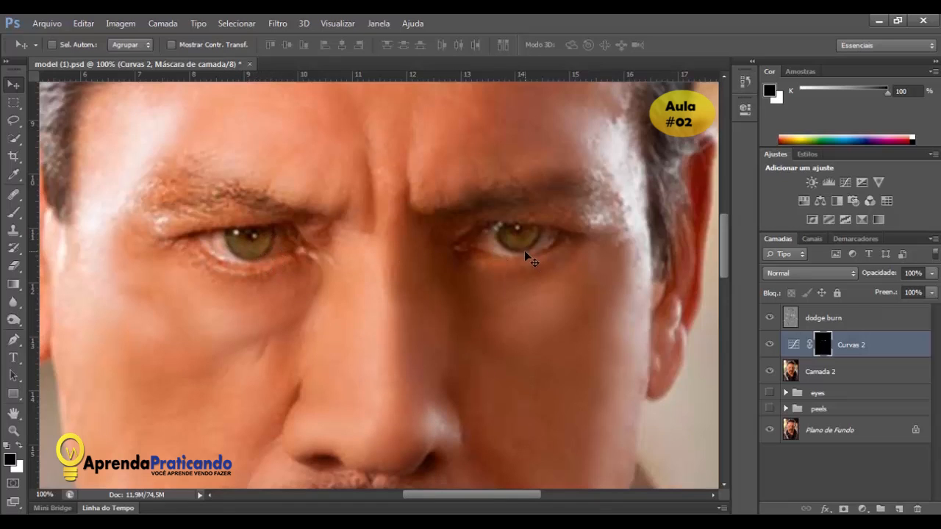
Darken the details of both irises on the Camada 2 layer with a very small Burn brush at 20% exposure
{"action": "left_click", "coordinate": [822, 377]}
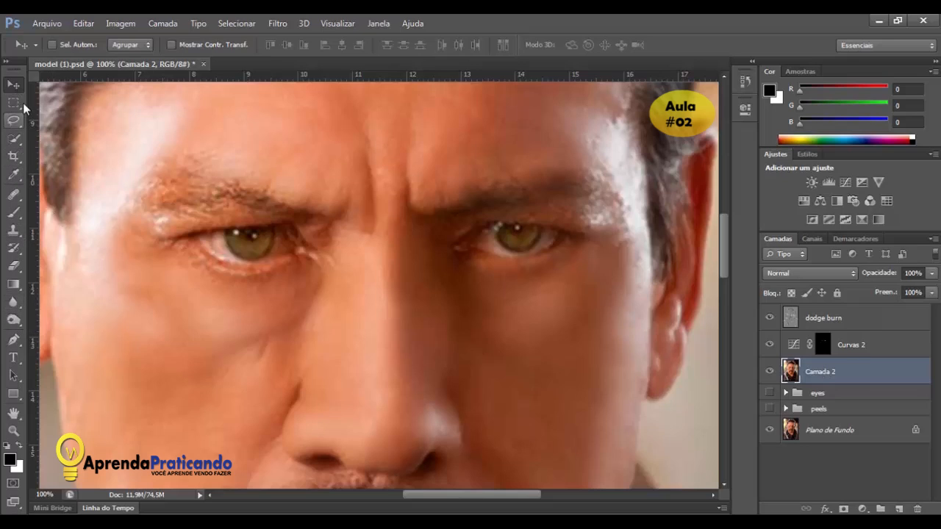
{"action": "left_click", "coordinate": [20, 326]}
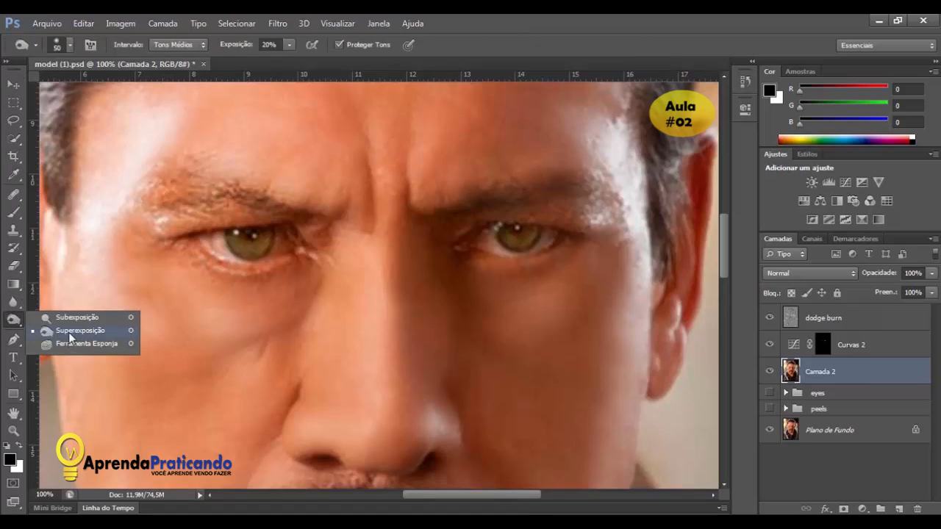
{"action": "left_click", "coordinate": [71, 338]}
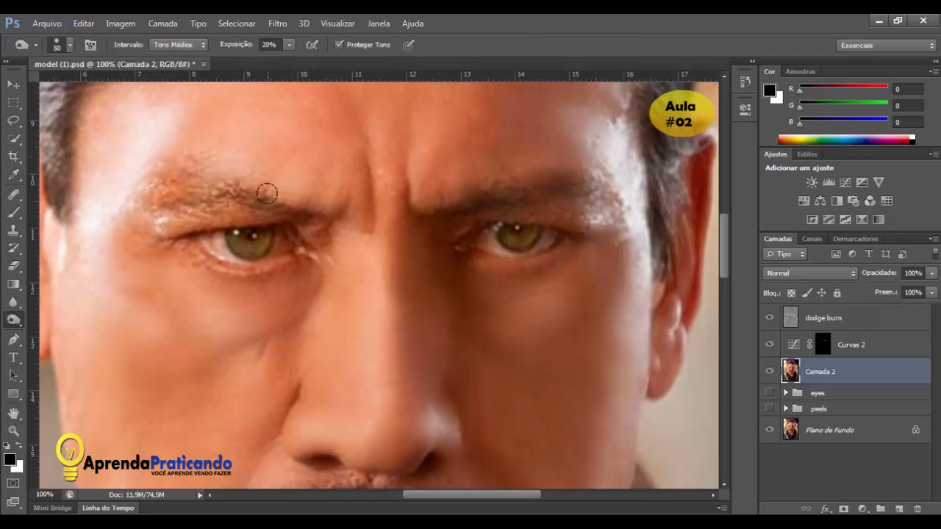
{"action": "key", "text": "bracketleft"}
{"action": "key", "text": "bracketleft"}
{"action": "key", "text": "bracketleft"}
{"action": "key", "text": "bracketleft"}
{"action": "key", "text": "bracketleft"}
{"action": "key", "text": "bracketleft"}
{"action": "key", "text": "bracketleft"}
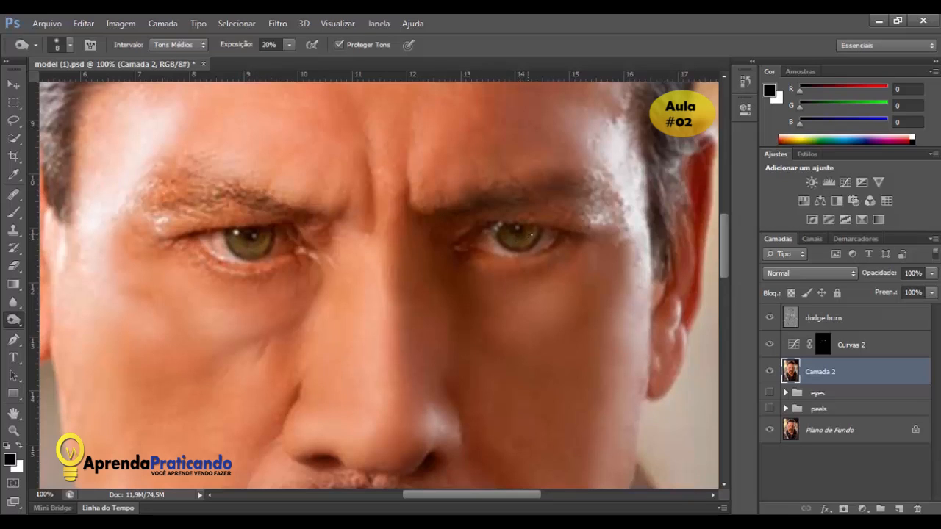
Lighten both irises on the Camada 2 layer with the Dodge tool at 15% exposure, reducing the brush to 15 px
{"action": "right_click", "coordinate": [21, 323]}
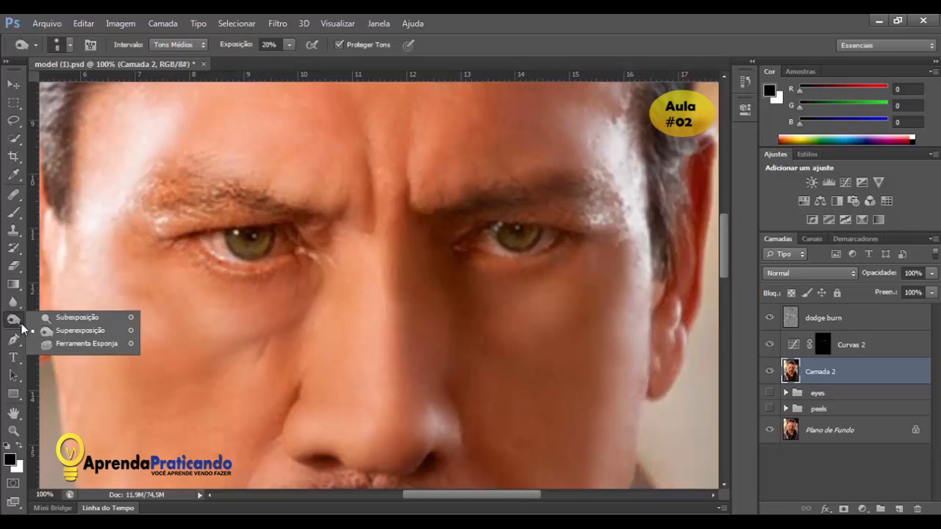
{"action": "left_click", "coordinate": [70, 317]}
{"action": "key", "text": "bracketleft"}
{"action": "key", "text": "bracketleft"}
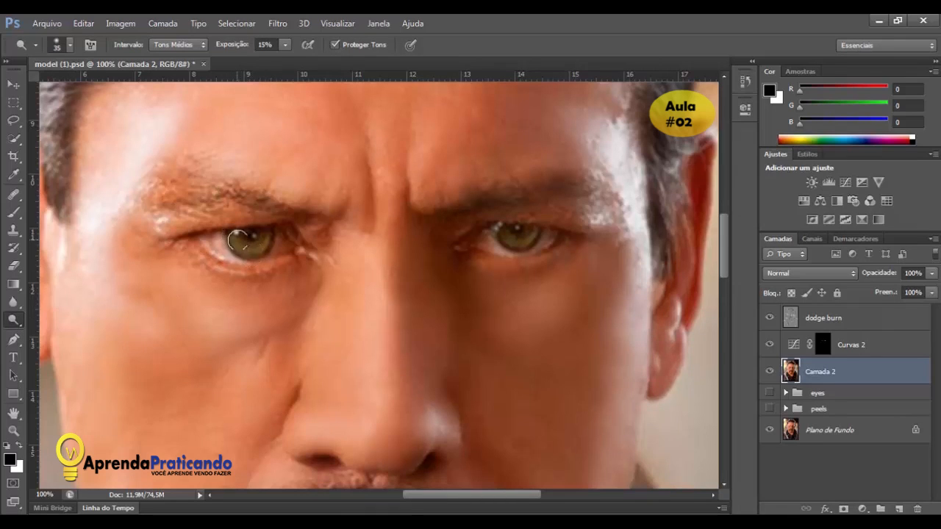
{"action": "left_click", "coordinate": [275, 45]}
{"action": "key", "text": "Return"}
{"action": "key", "text": "bracketleft"}
{"action": "key", "text": "ctrl+z"}
{"action": "left_click_drag", "start_coordinate": [376, 251], "coordinate": [414, 284]}
Create a new layer above the dodge burn layer and stamp all visible layers into it
{"action": "key", "text": "ctrl+minus"}
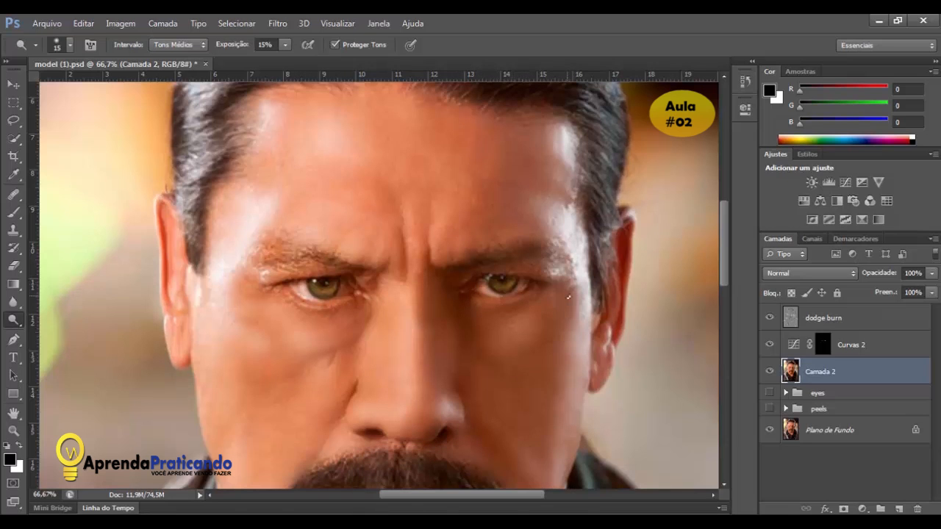
{"action": "key", "text": "ctrl+minus"}
{"action": "key", "text": "ctrl+minus"}
{"action": "key", "text": "ctrl+minus"}
{"action": "key", "text": "v"}
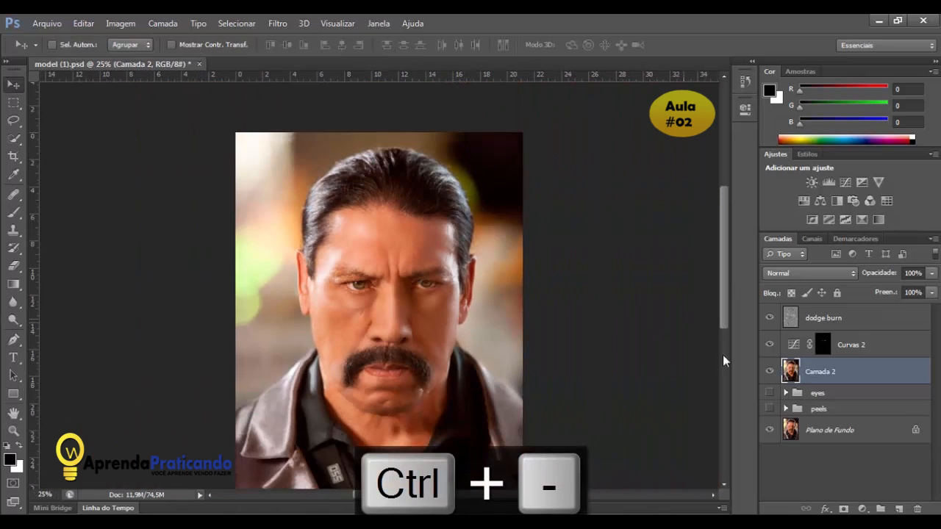
{"action": "left_click", "coordinate": [842, 320]}
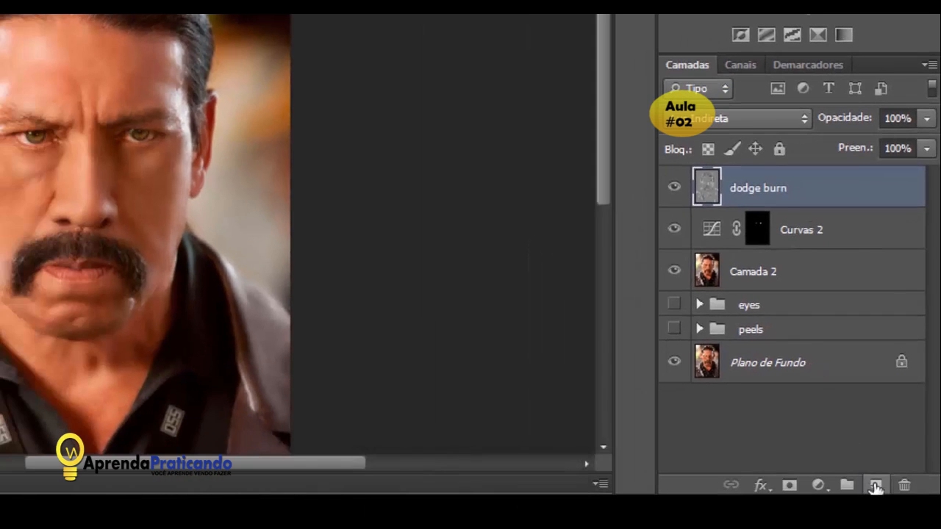
{"action": "left_click", "coordinate": [874, 485]}
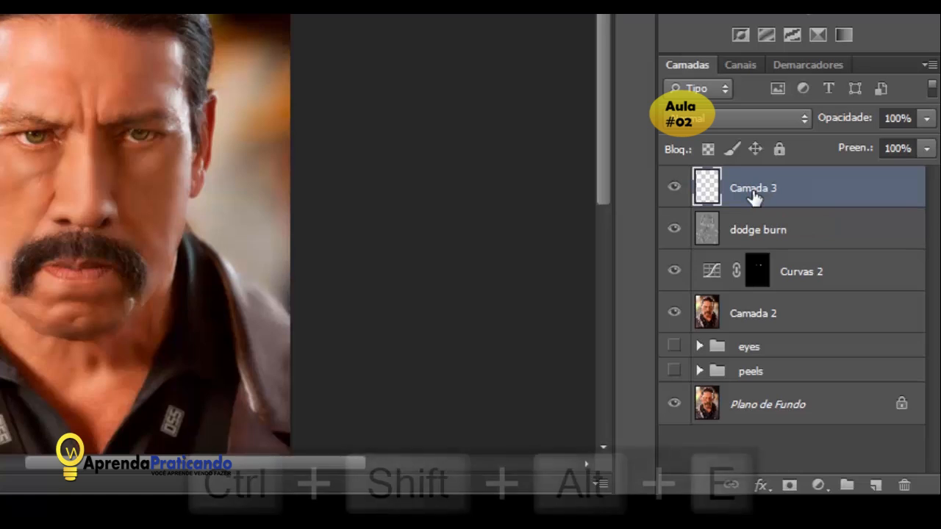
{"action": "key", "text": "ctrl+shift+alt+e"}
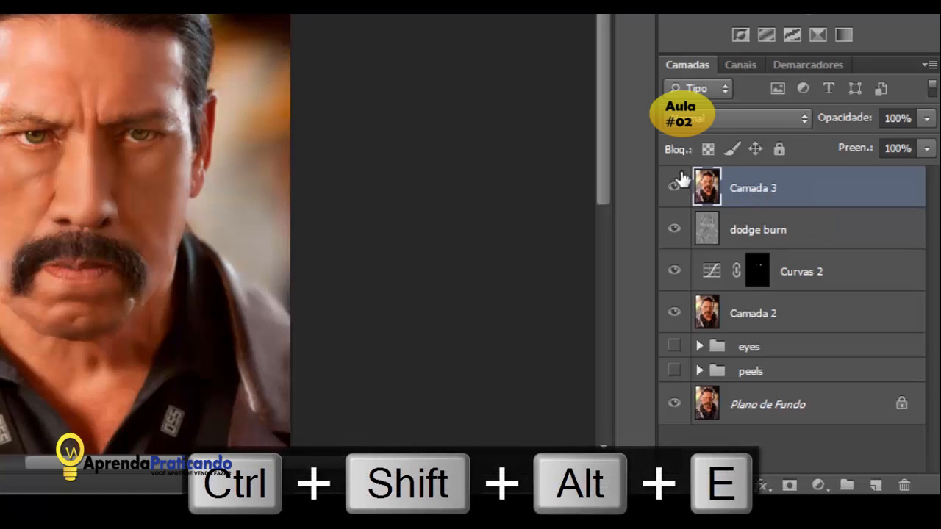
Group the dodge burn, Curvas 2 and Camada 2 layers and hide the group
{"action": "left_click", "coordinate": [783, 233]}
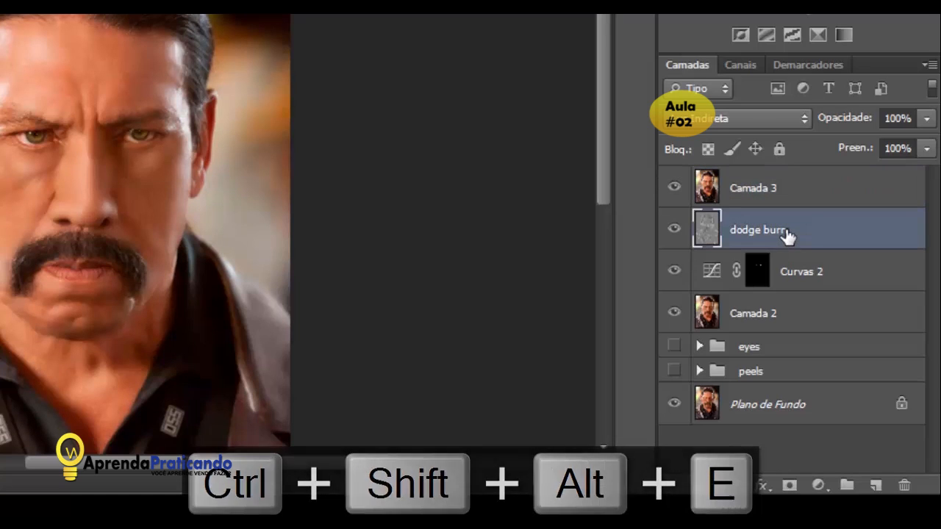
{"action": "left_click", "coordinate": [766, 316], "text": "shift"}
{"action": "mouse_move", "coordinate": [768, 234]}
{"action": "left_mouse_down"}
{"action": "mouse_move", "coordinate": [782, 336]}
{"action": "mouse_move", "coordinate": [847, 486]}
{"action": "left_mouse_up"}
{"action": "left_click", "coordinate": [673, 220]}
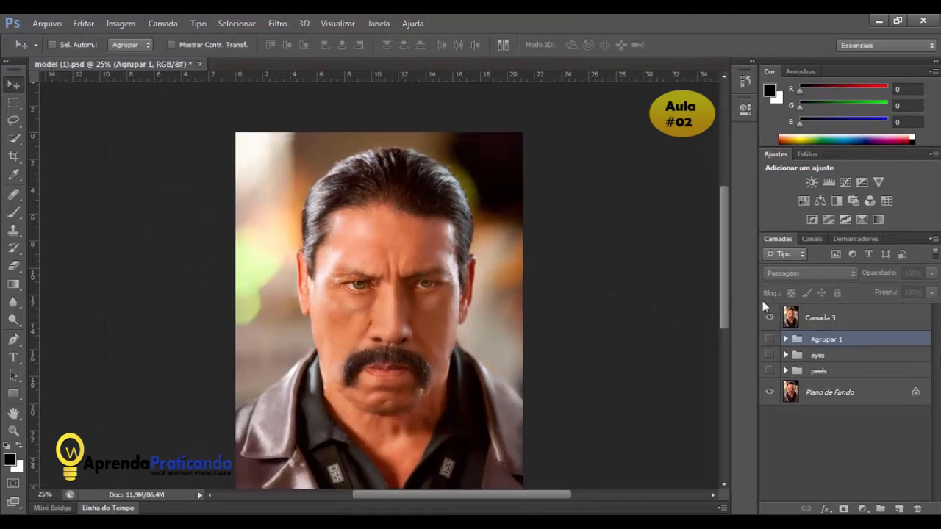
Compare the retouched portrait with the original photo at full-image view
{"action": "key", "text": "ctrl+minus"}
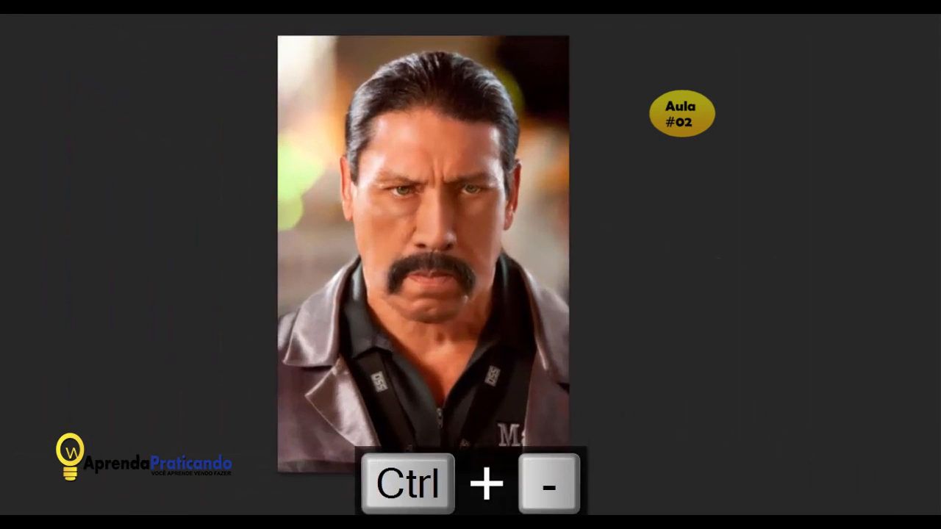
{"action": "key", "text": "ctrl+z"}
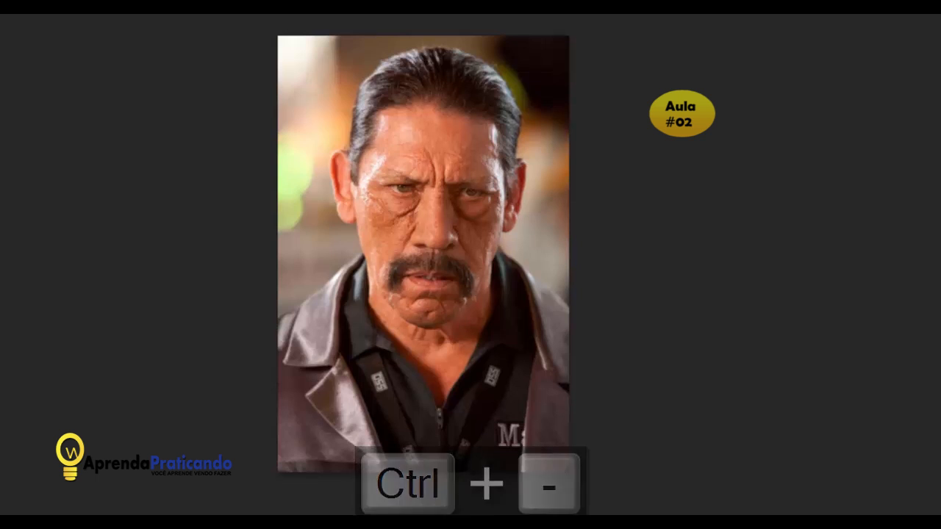
{"action": "key", "text": "ctrl+z"}
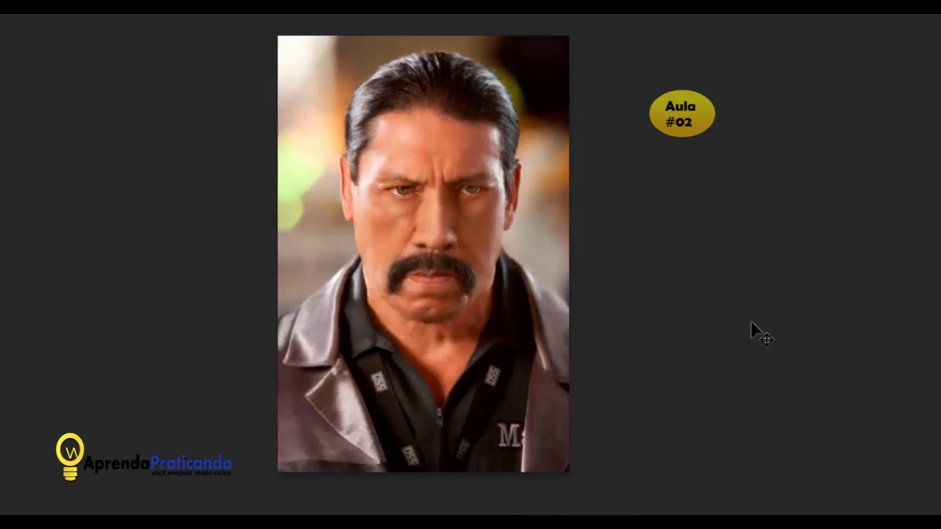
{"action": "key", "text": "ctrl+plus"}
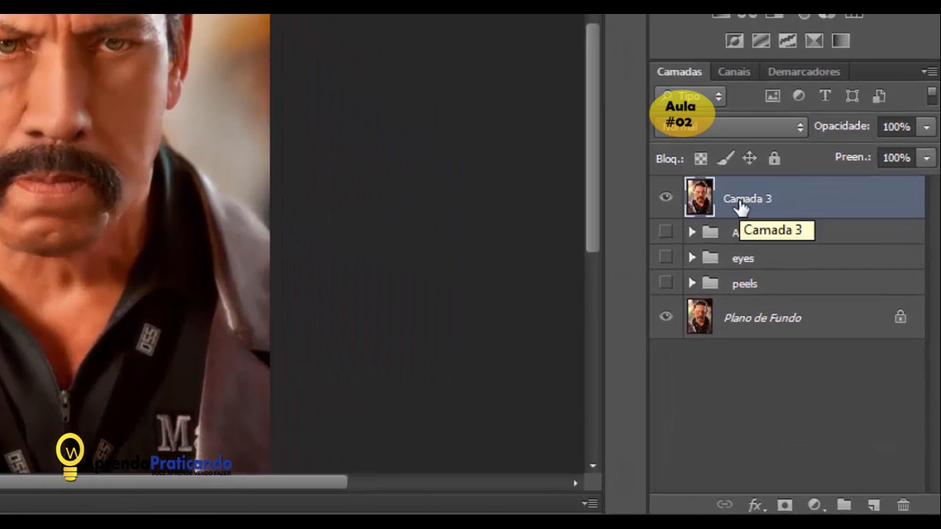
Duplicate the Camada 3 layer within the same document
{"action": "right_click", "coordinate": [741, 208]}
{"action": "left_click", "coordinate": [485, 91]}
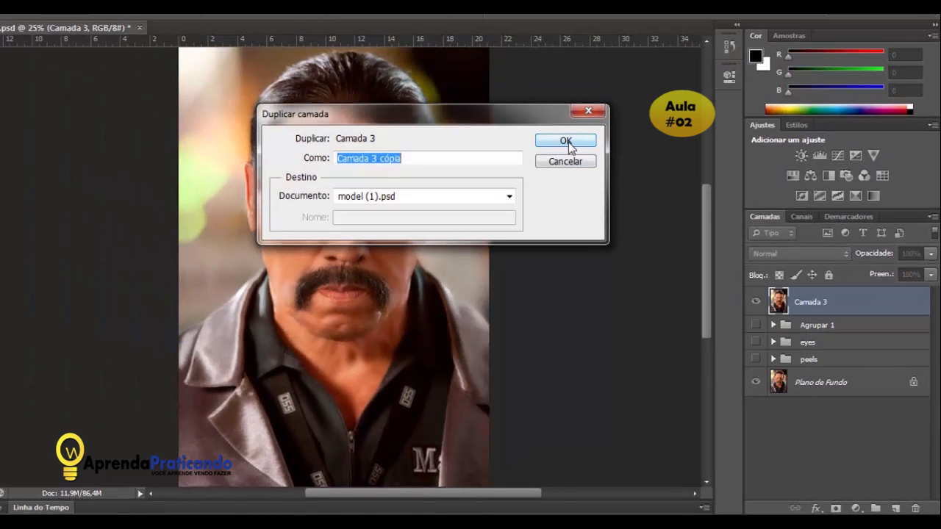
{"action": "left_click", "coordinate": [566, 141]}
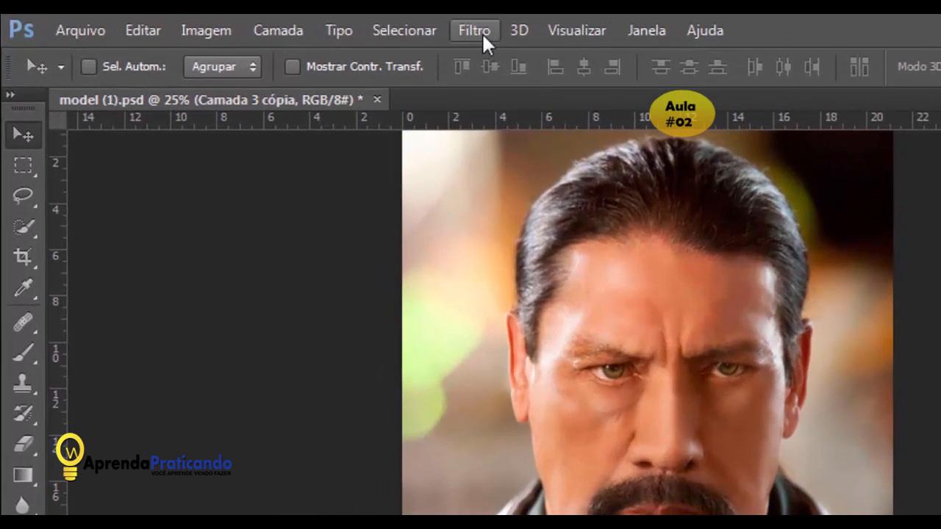
Apply the High Pass filter (Alta Frequência) with a 10-pixel radius to the Camada 3 cópia layer
{"action": "left_click", "coordinate": [277, 22]}
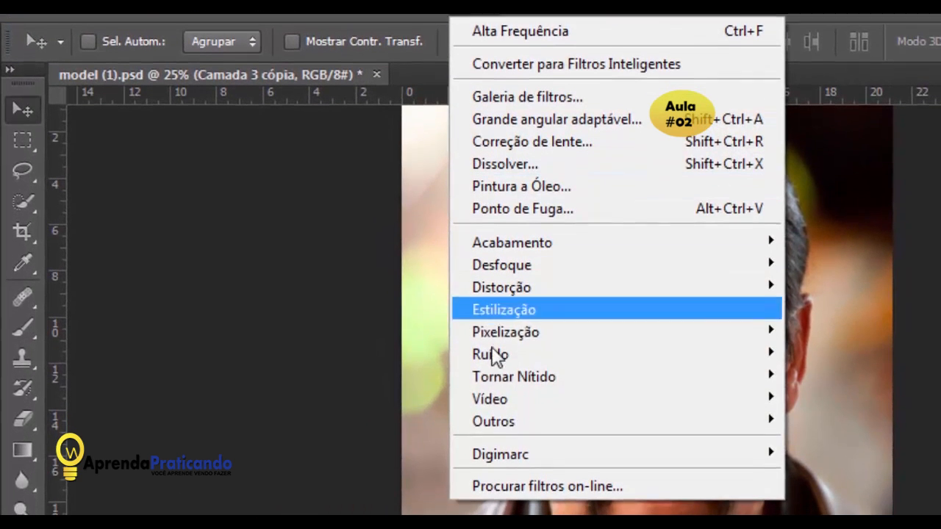
{"action": "mouse_move", "coordinate": [530, 449]}
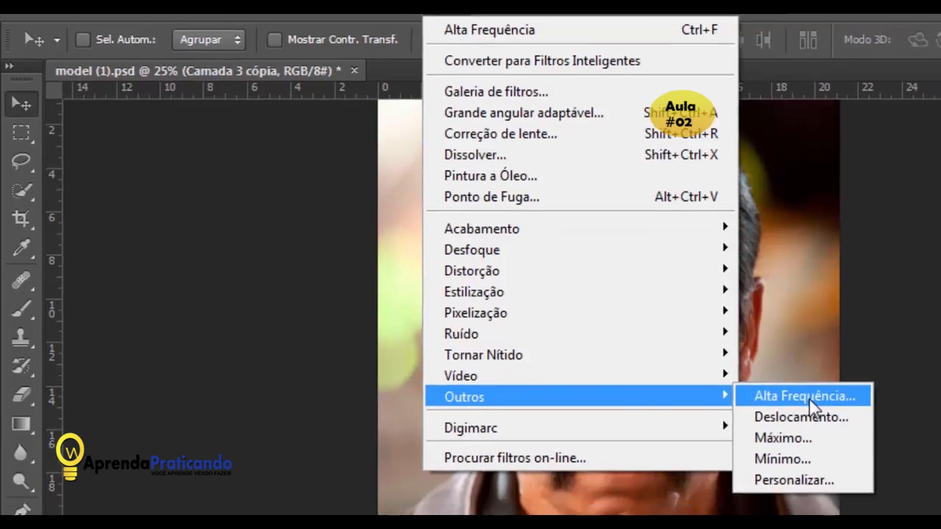
{"action": "left_click", "coordinate": [852, 422]}
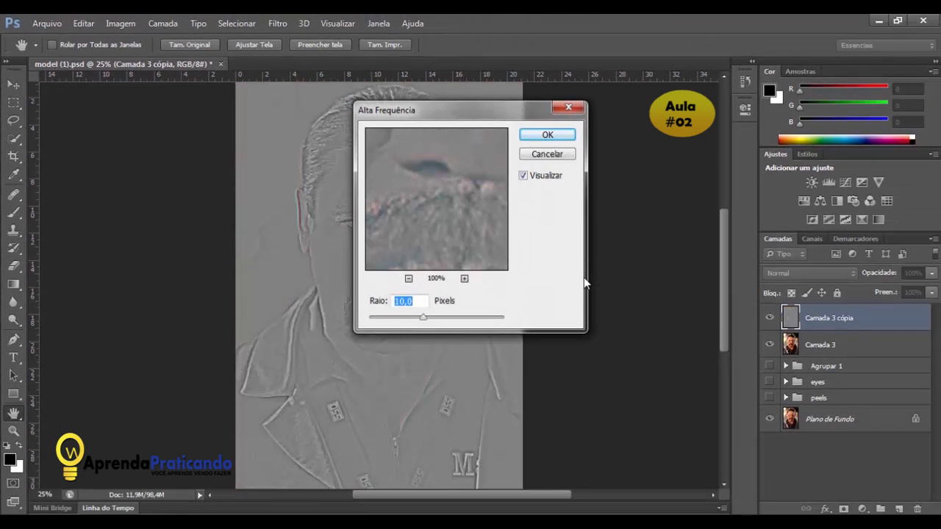
{"action": "left_click_drag", "start_coordinate": [493, 117], "coordinate": [650, 106]}
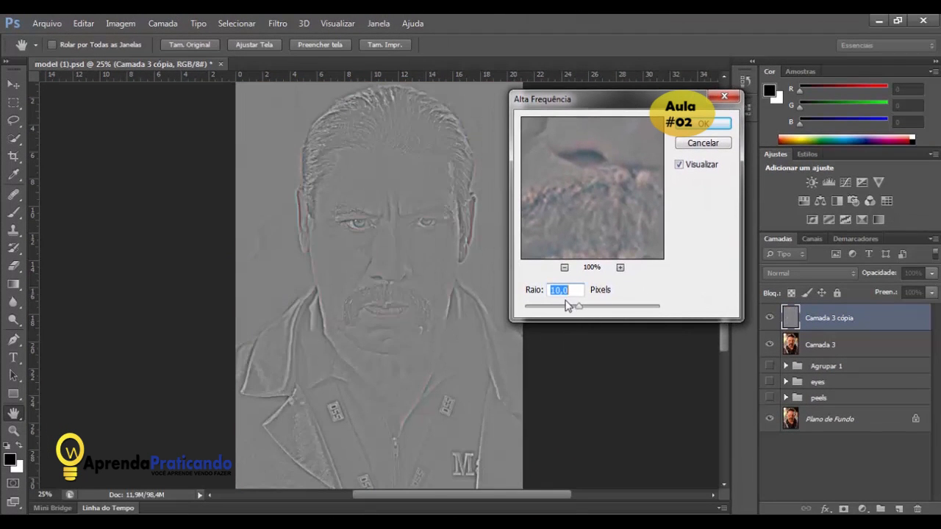
{"action": "left_click", "coordinate": [692, 129]}
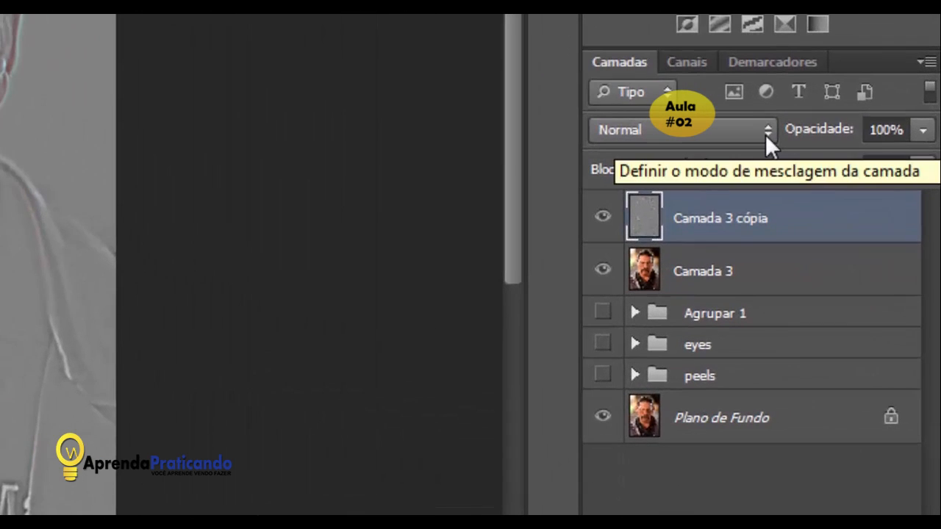
Set the Camada 3 cópia layer's blend mode to Luz Linear and its fill to 35%
{"action": "left_click", "coordinate": [852, 274]}
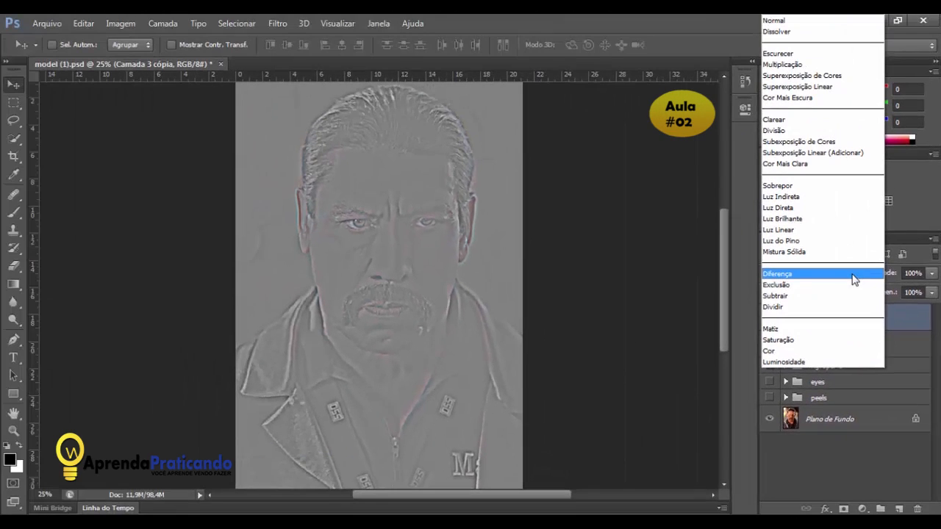
{"action": "left_click", "coordinate": [779, 230]}
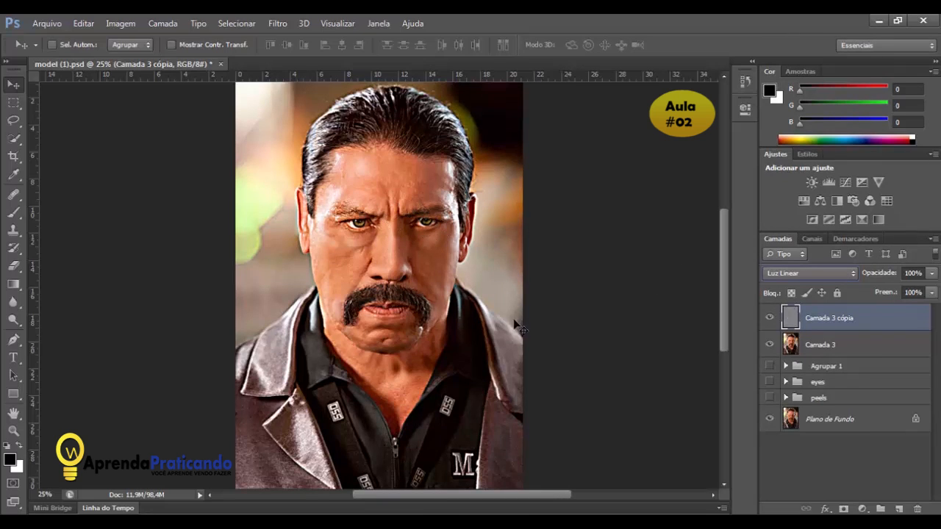
{"action": "left_click", "coordinate": [932, 294]}
{"action": "left_click_drag", "start_coordinate": [932, 312], "coordinate": [918, 314]}
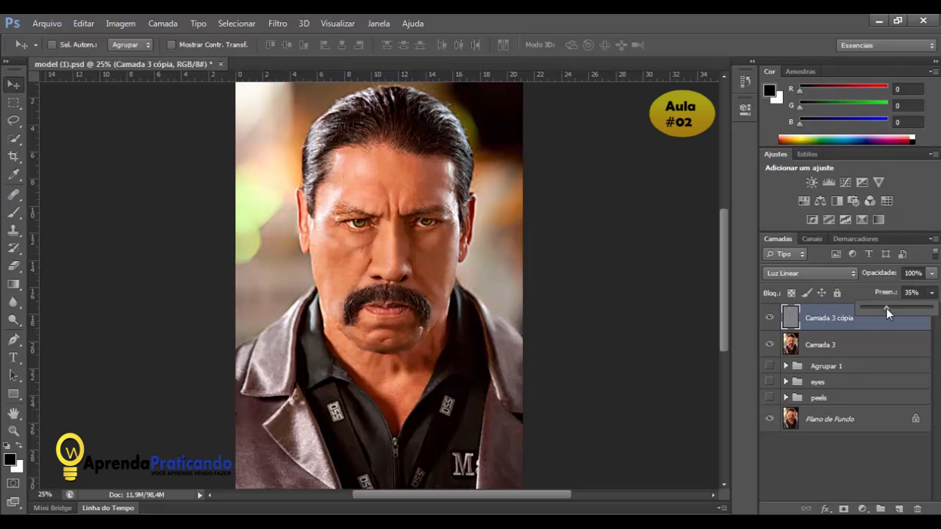
{"action": "left_click", "coordinate": [577, 233]}
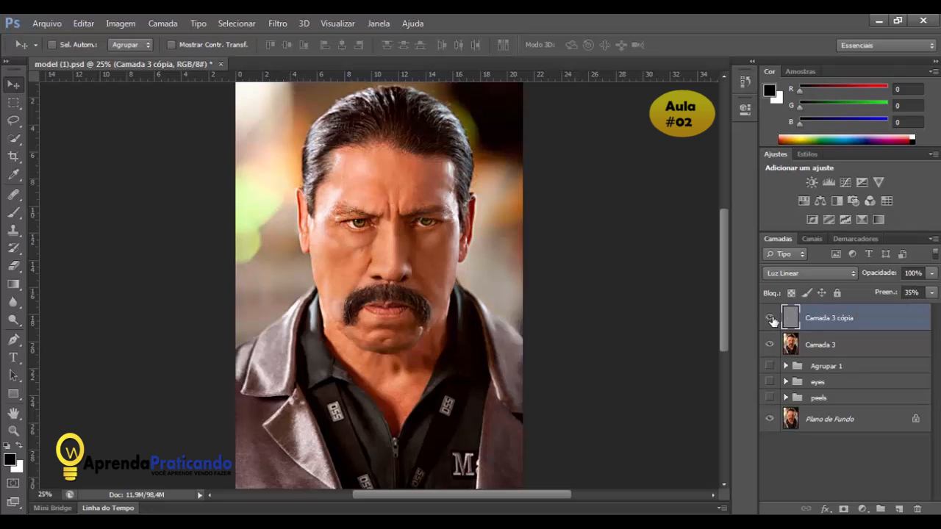
Compare the portrait with and without the sharpening layer and reduce that layer's fill to 31%
{"action": "left_click", "coordinate": [769, 317]}
{"action": "left_click", "coordinate": [770, 317]}
{"action": "left_click", "coordinate": [931, 292]}
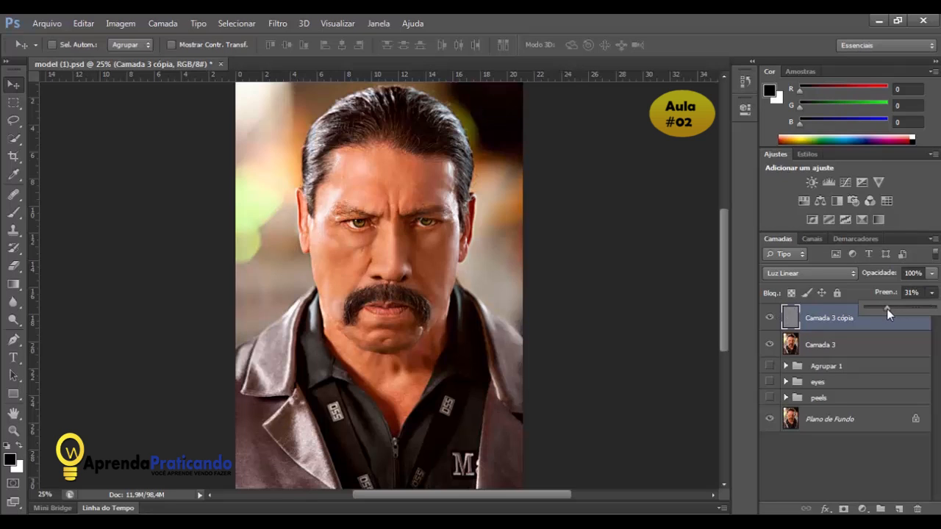
{"action": "left_click", "coordinate": [656, 253]}
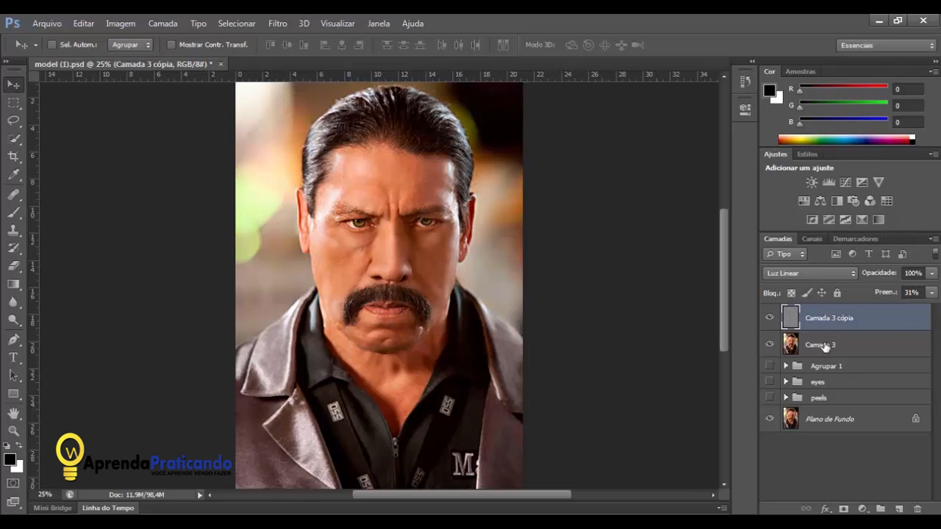
Merge the Camada 3 cópia and Camada 3 layers into one and save the document
{"action": "left_click", "coordinate": [825, 347], "text": "shift"}
{"action": "right_click", "coordinate": [824, 349]}
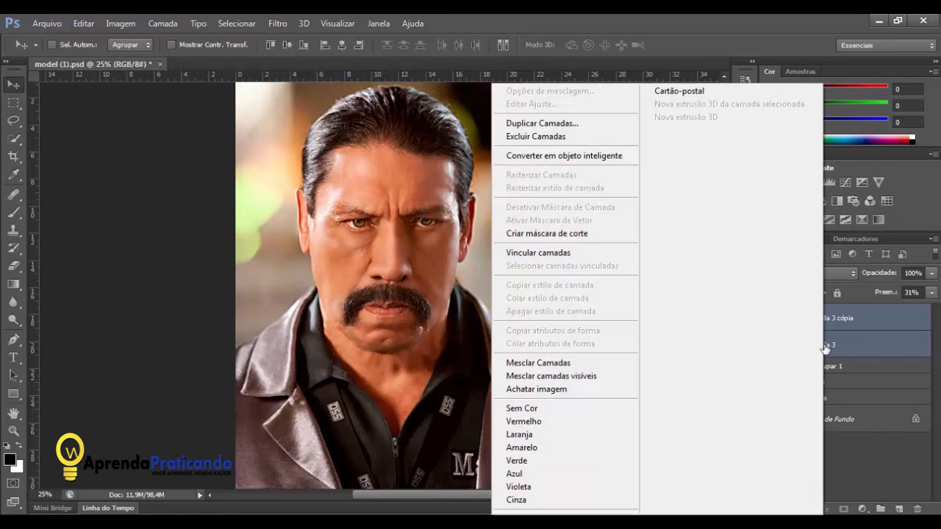
{"action": "left_click", "coordinate": [590, 365]}
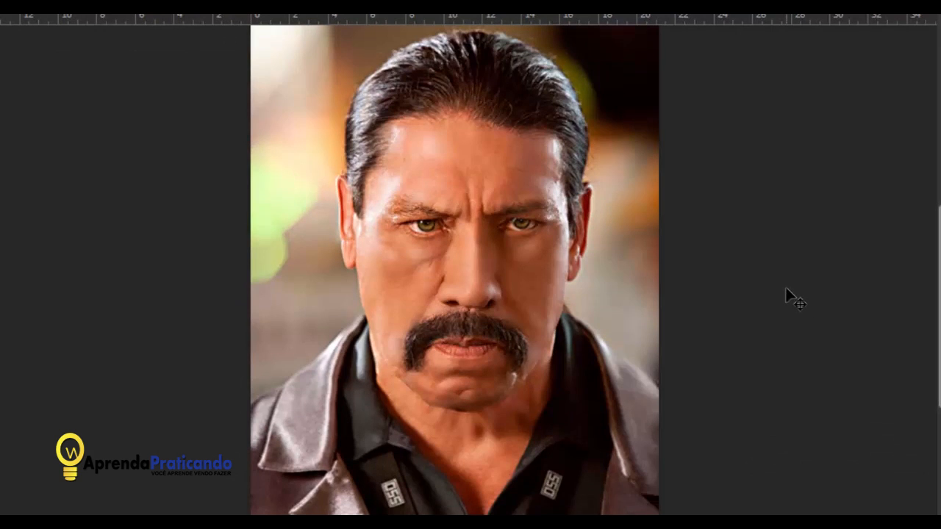
{"action": "key", "text": "ctrl+s"}
Add a Levels adjustment clipped to the merged layer, set the black input to 12, adjust the midtones, and save the document
{"action": "left_click", "coordinate": [862, 509]}
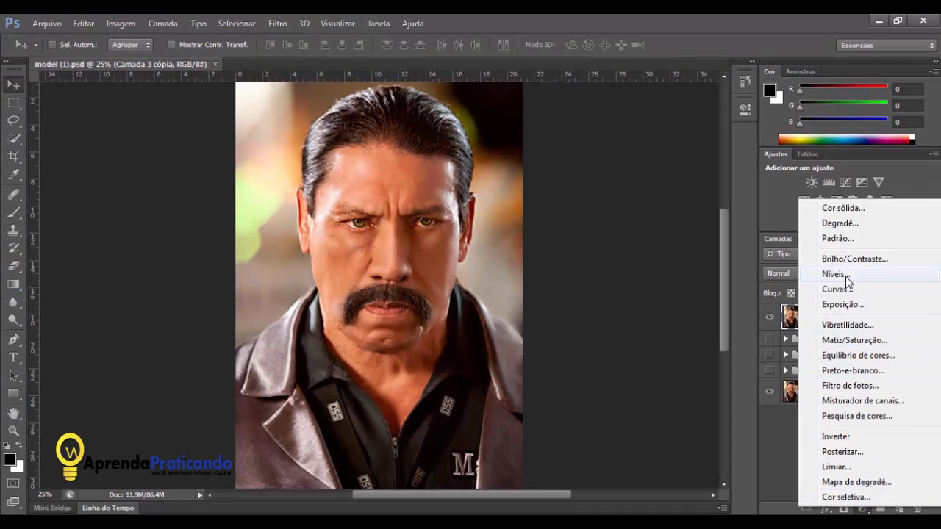
{"action": "left_click", "coordinate": [835, 274]}
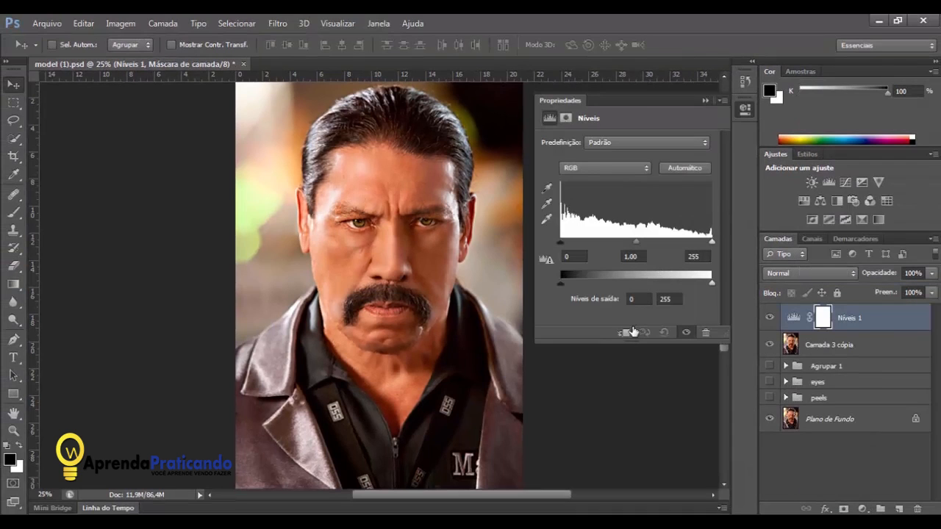
{"action": "left_click", "coordinate": [628, 332]}
{"action": "left_click_drag", "start_coordinate": [561, 242], "coordinate": [567, 247]}
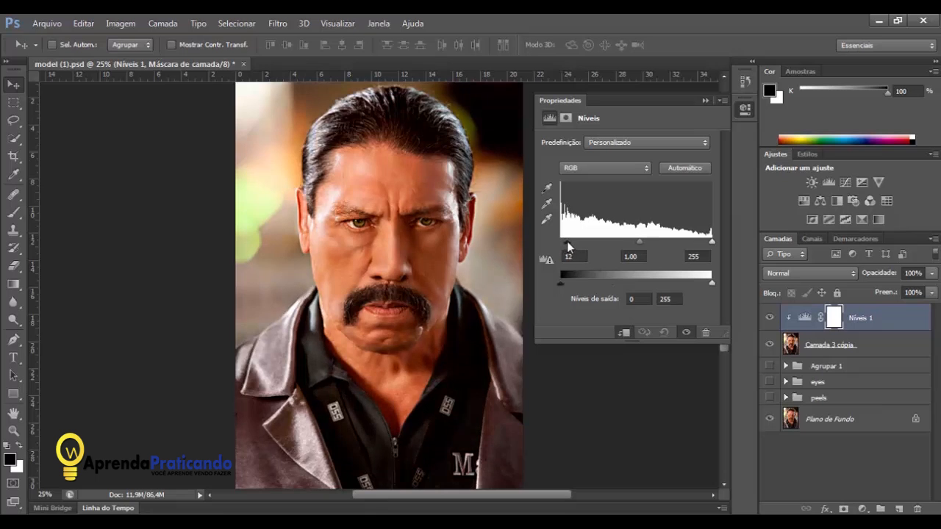
{"action": "left_click_drag", "start_coordinate": [638, 243], "coordinate": [633, 255]}
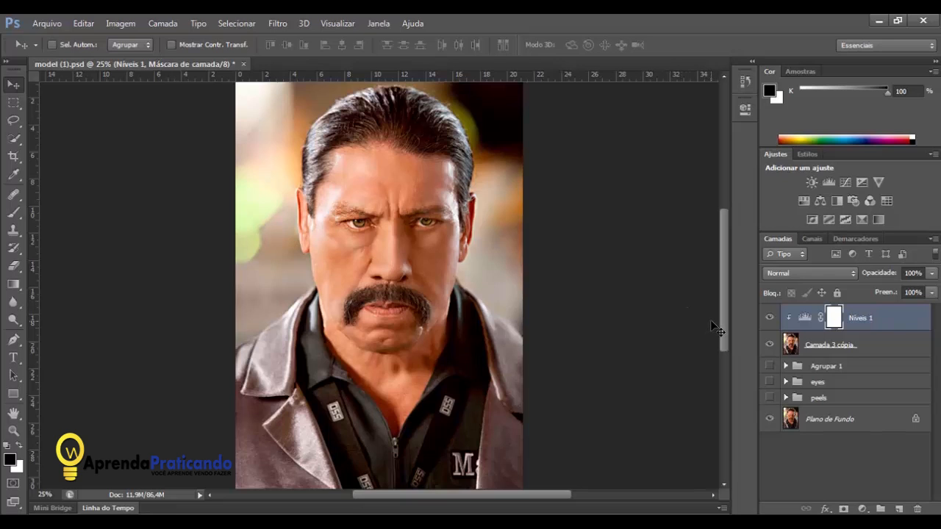
{"action": "key", "text": "ctrl+s"}
Save a JPEG copy named Dany in the Mudança folder at maximum quality 12 with the standard baseline format
{"action": "left_click", "coordinate": [47, 23]}
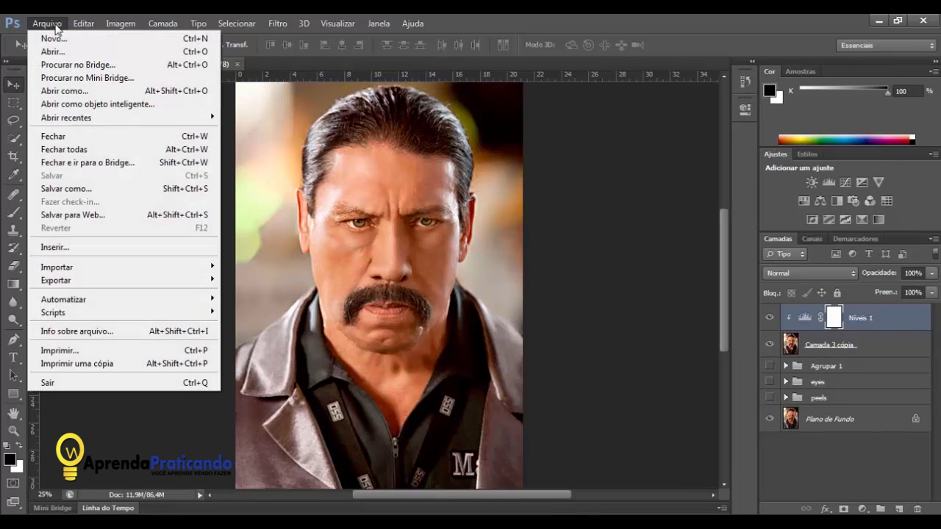
{"action": "left_click", "coordinate": [81, 191]}
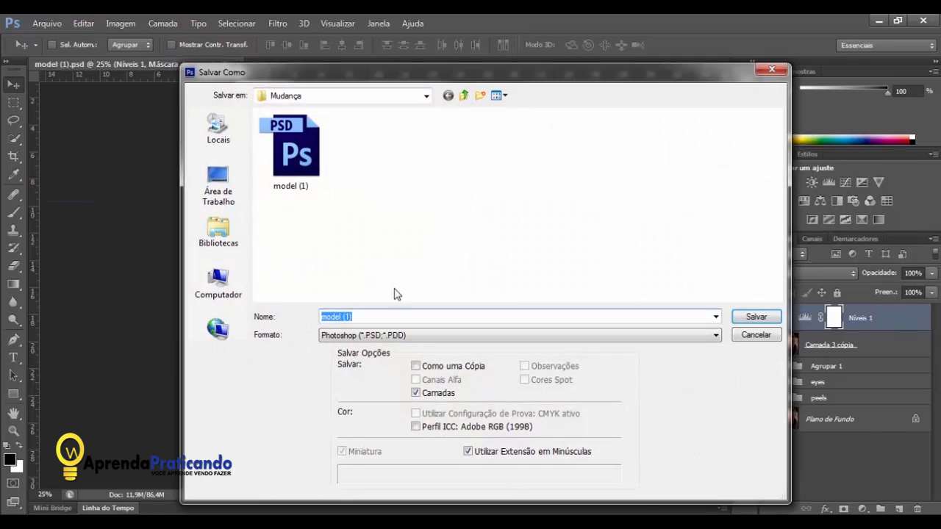
{"action": "type", "text": "Dany"}
{"action": "left_click", "coordinate": [412, 335]}
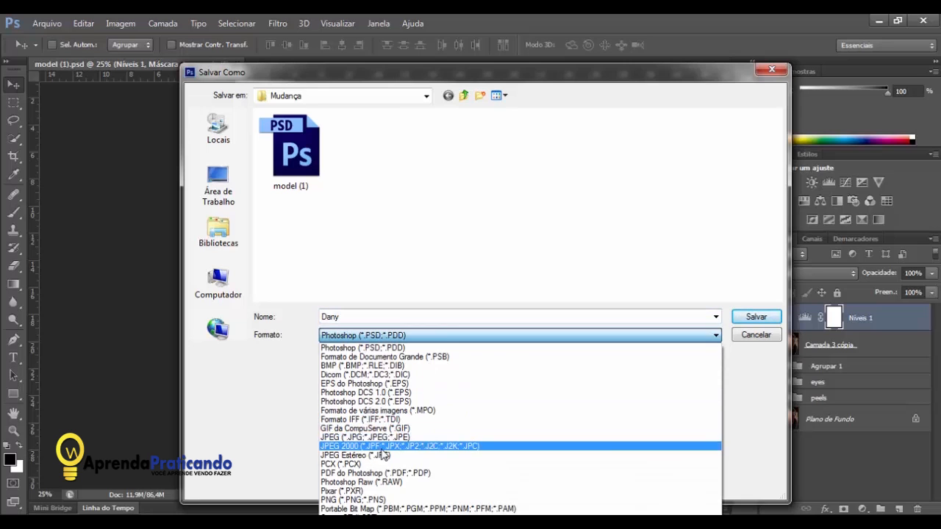
{"action": "left_click", "coordinate": [379, 437]}
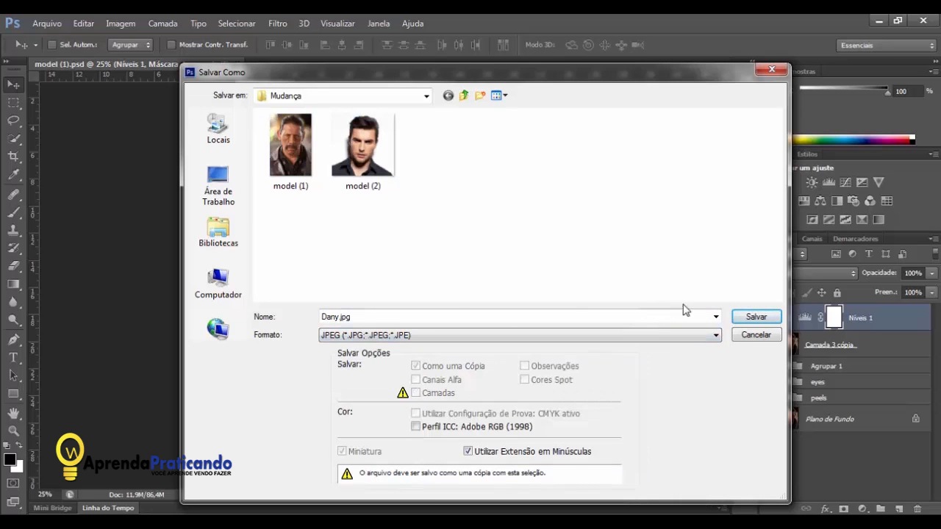
{"action": "left_click", "coordinate": [755, 317]}
{"action": "left_click_drag", "start_coordinate": [483, 209], "coordinate": [524, 208]}
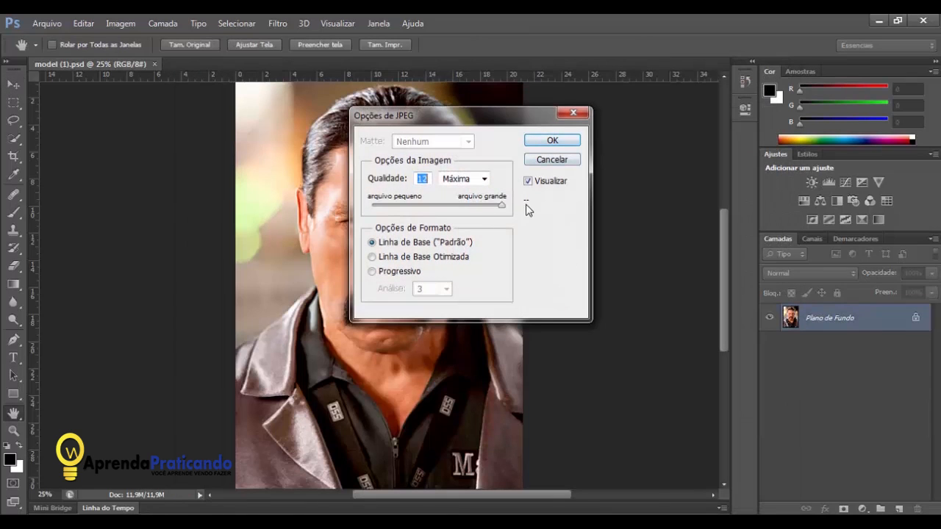
{"action": "left_click", "coordinate": [552, 141]}
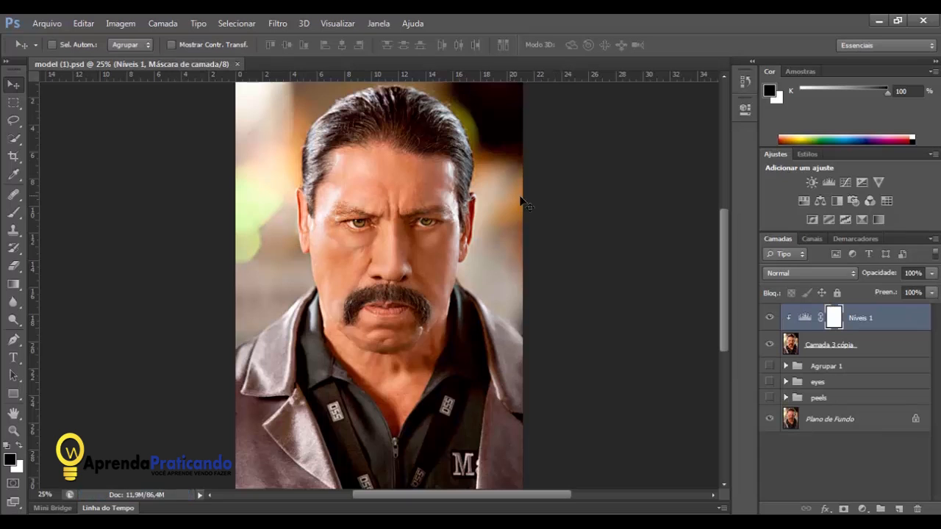